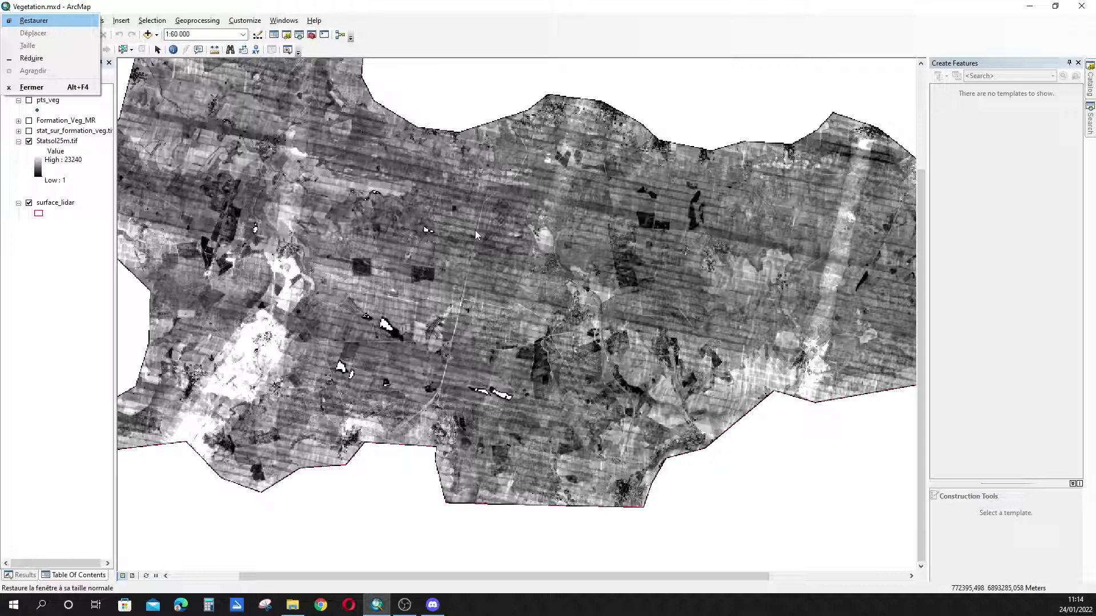
key("Return")
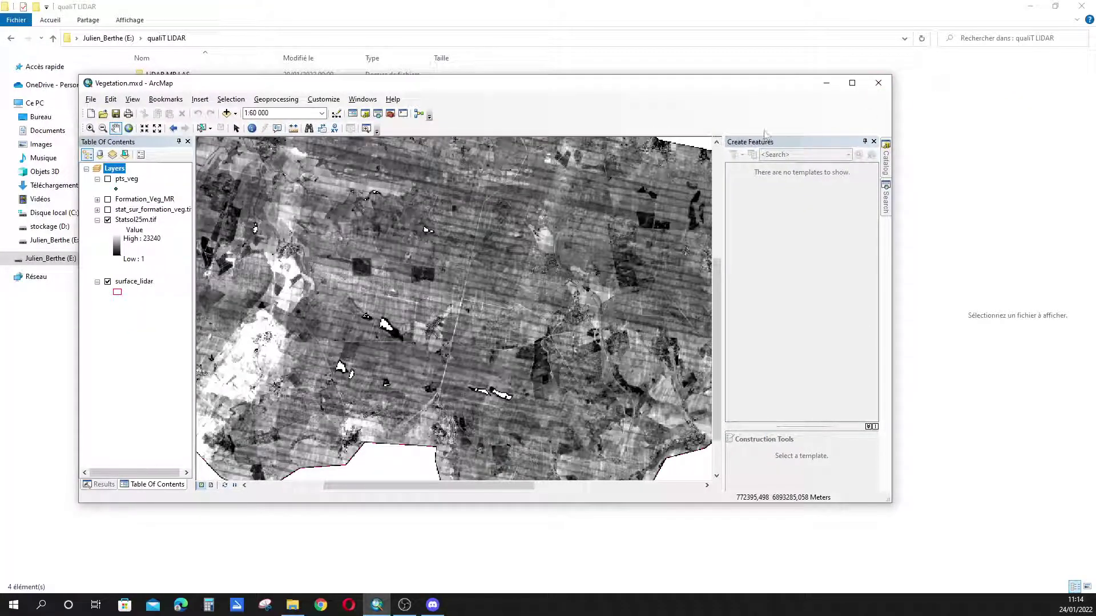
double_click(742, 87)
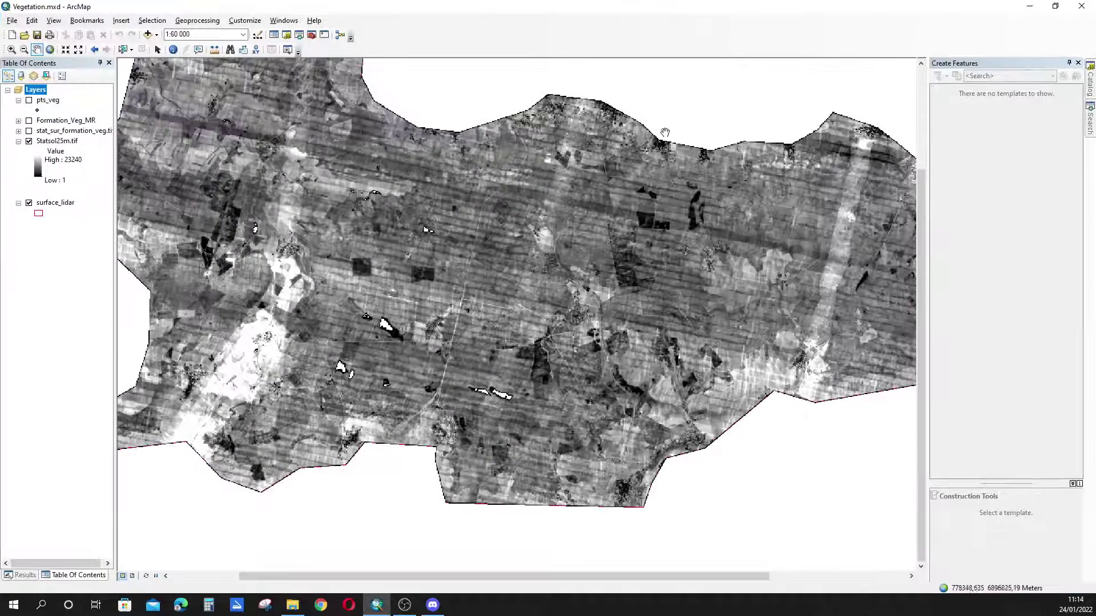
Switch to Chrome, search the web for "bd foret" and open the IGN Inventaire Forestier page on BD Forêt version 2.
left_click(321, 605)
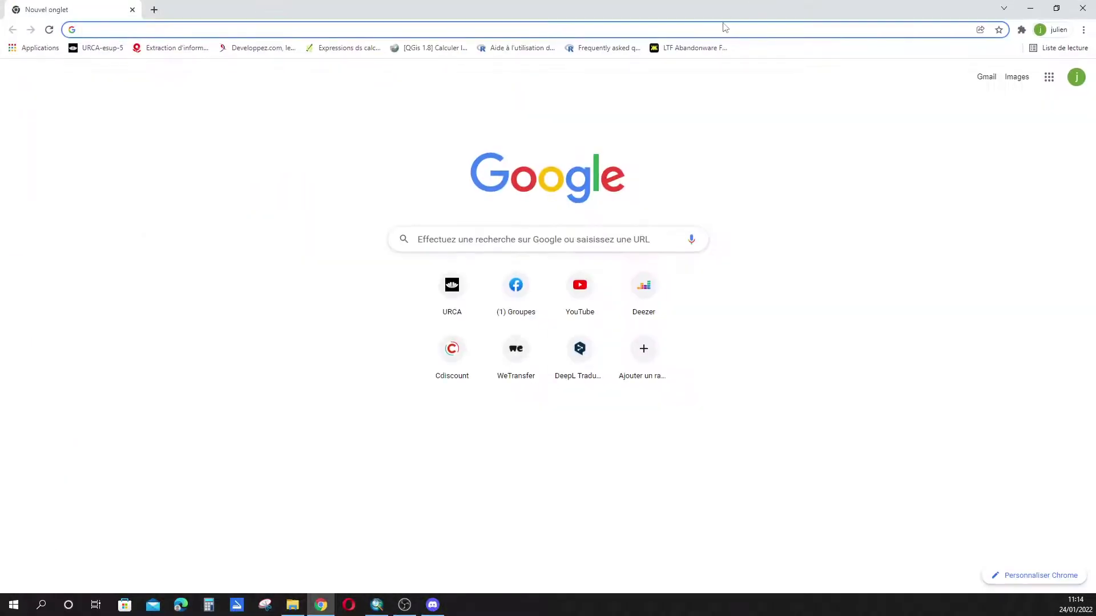
type("bd foret")
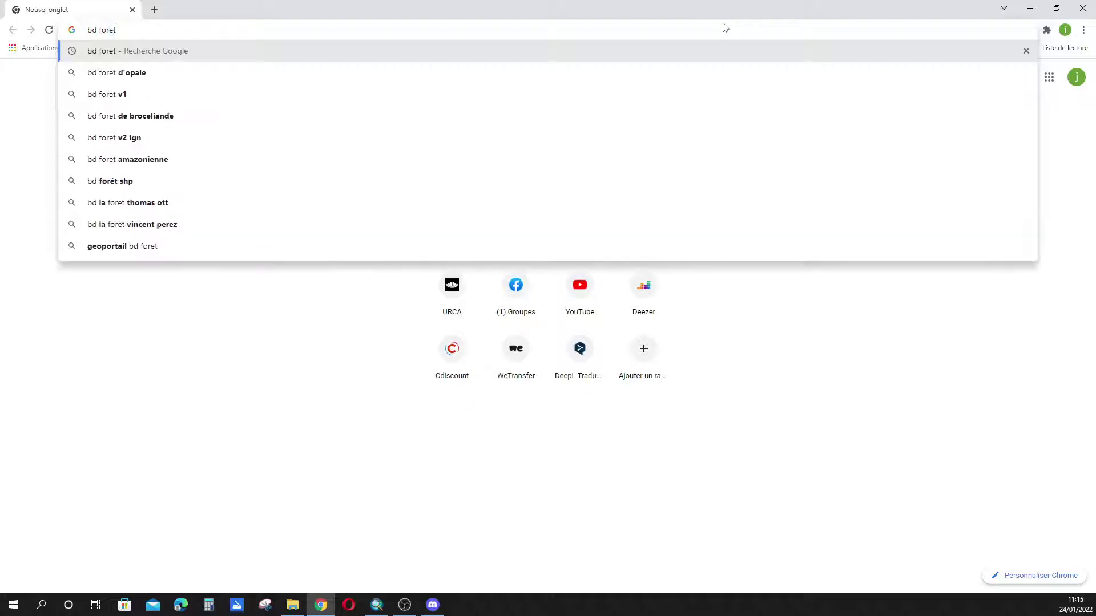
key("Return")
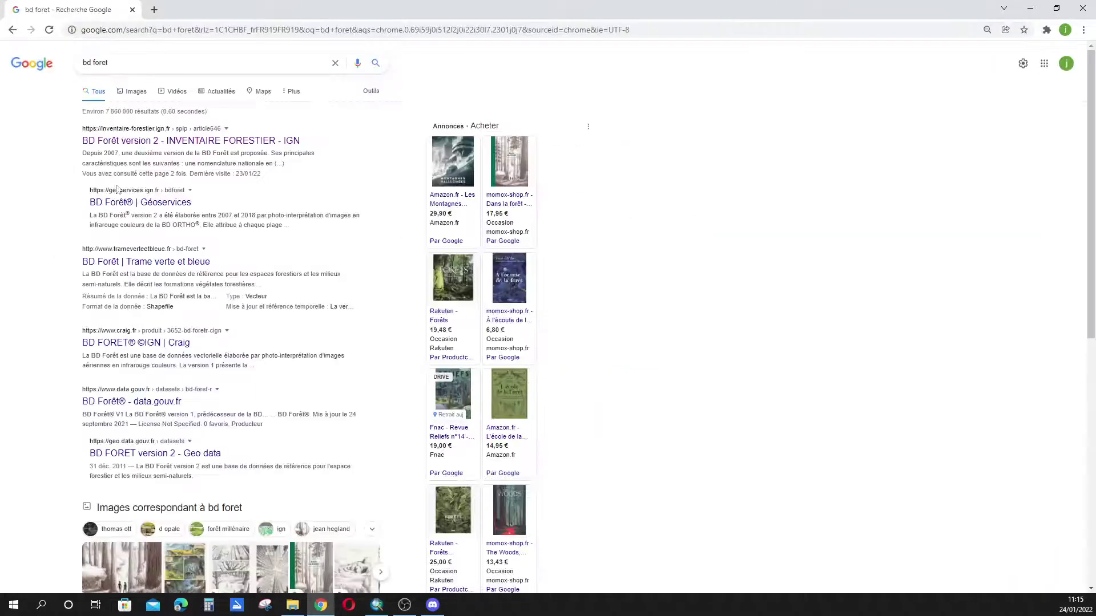
left_click(109, 140)
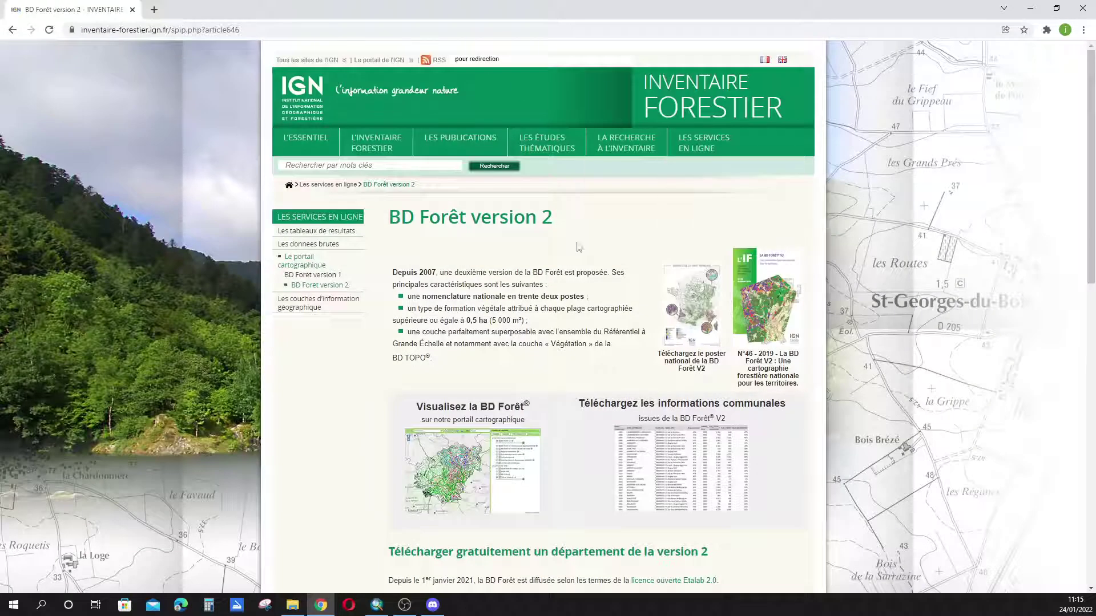
Look over the BD Forêt version 2 page and follow its geoservices.ign.fr link for downloading a department.
scroll(737, 217, "down", 10)
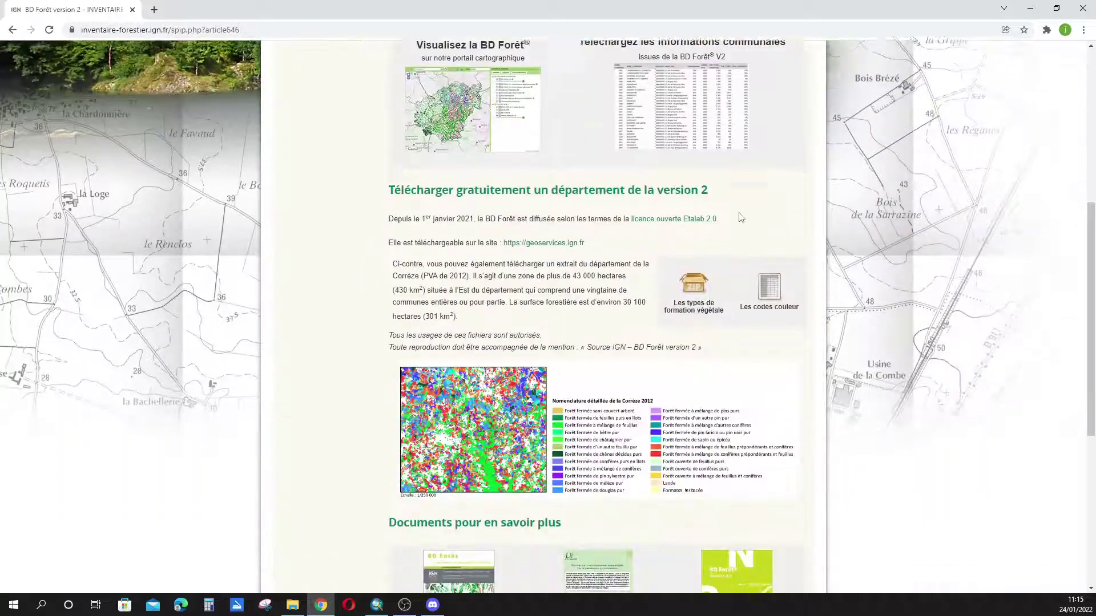
scroll(736, 218, "up", 8)
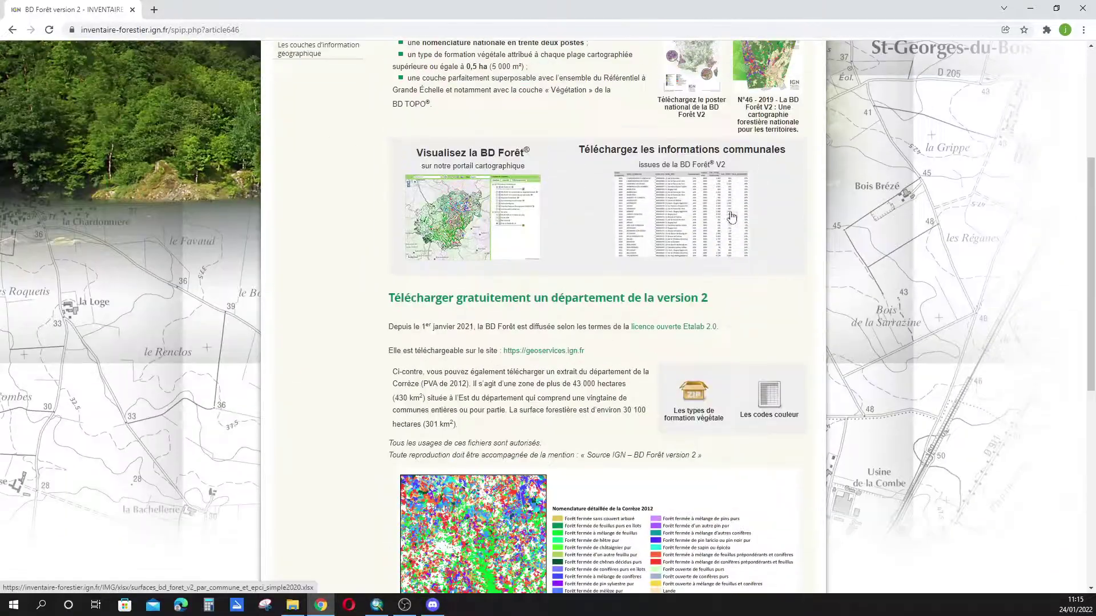
left_click(542, 352)
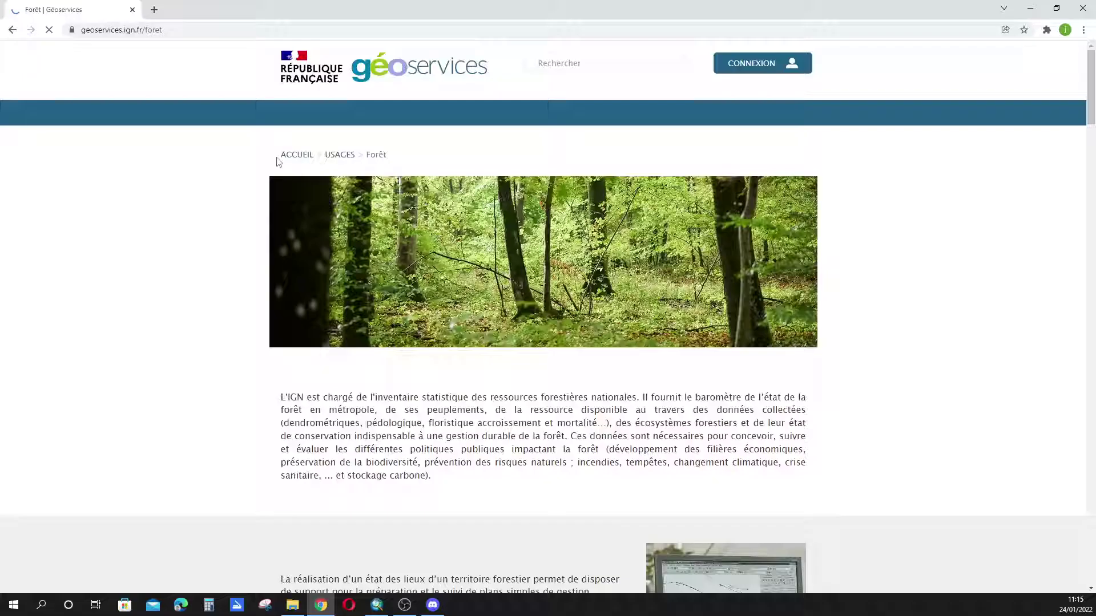
Find BD Forêt among the data and services offered on the Géoservices Forêt page and open its product page.
scroll(333, 176, "down", 1)
scroll(333, 175, "down", 20)
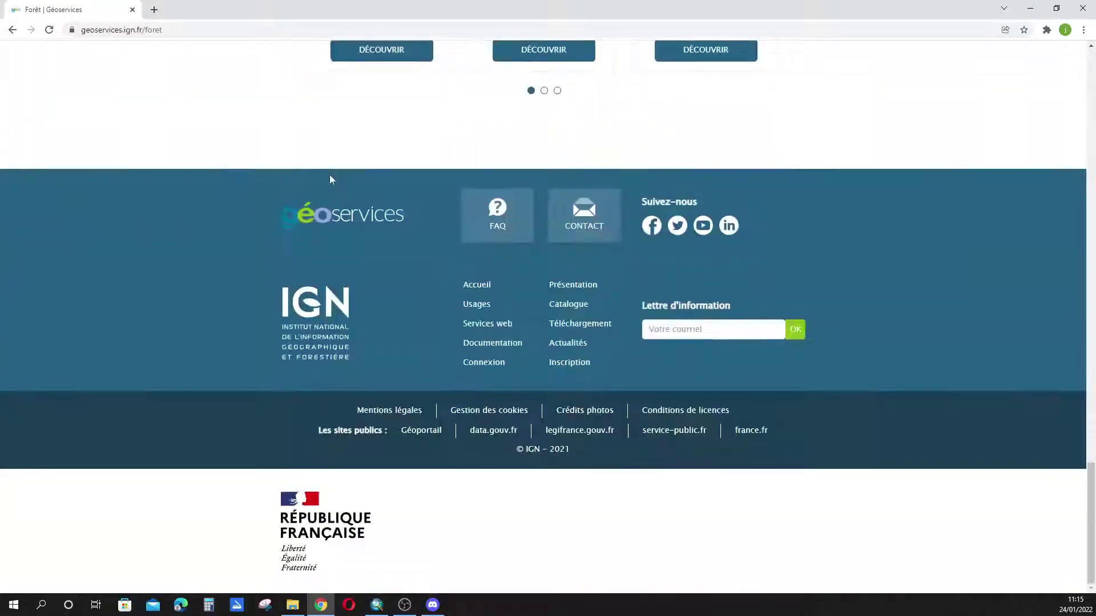
scroll(321, 178, "up", 20)
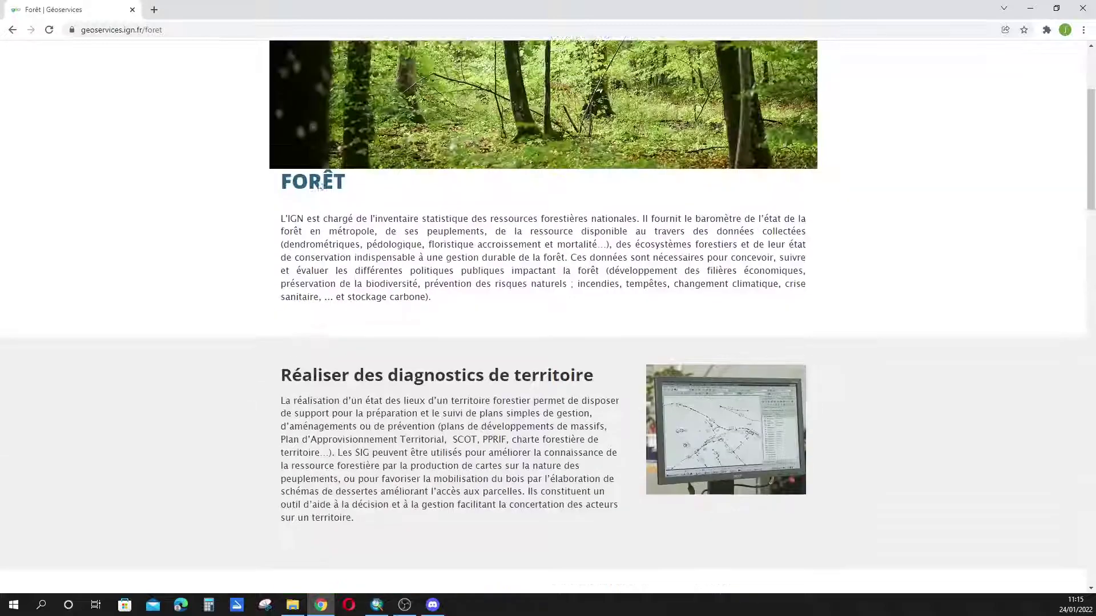
scroll(594, 288, "down", 16)
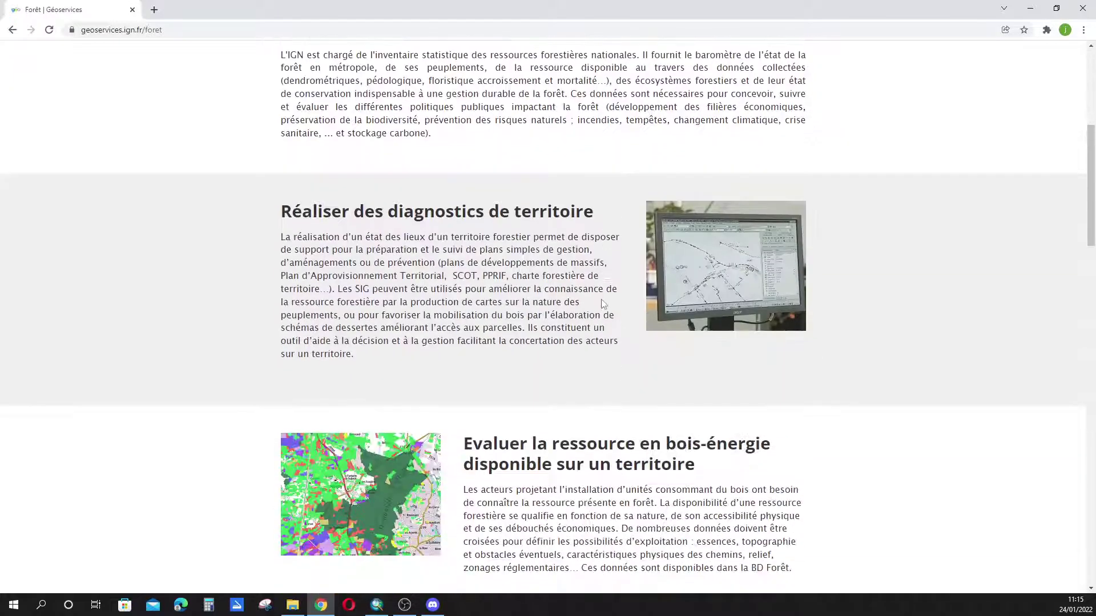
scroll(594, 288, "down", 10)
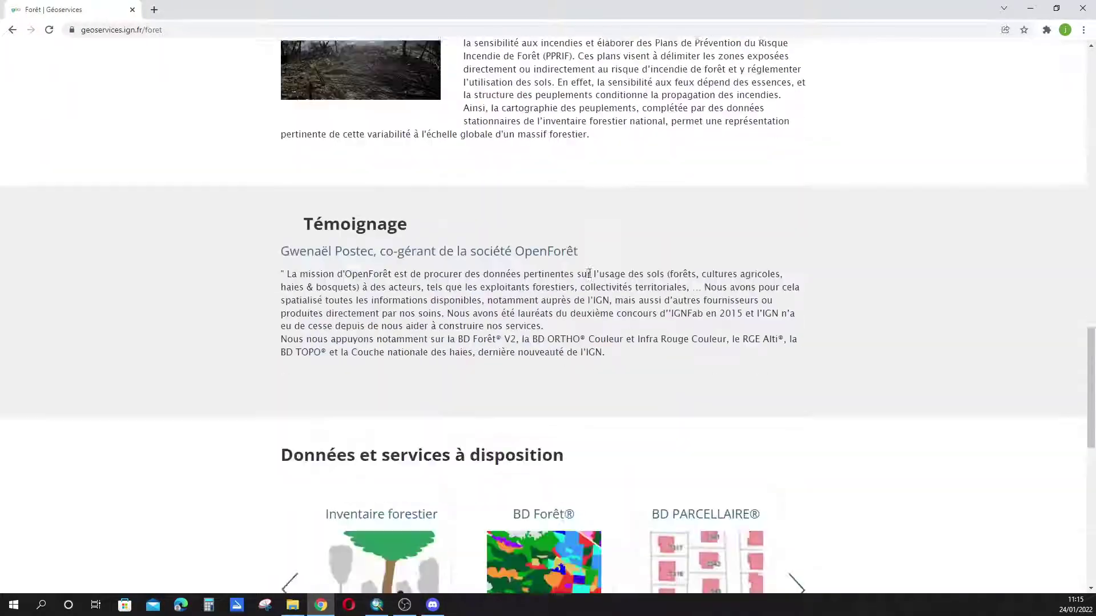
scroll(536, 235, "down", 3)
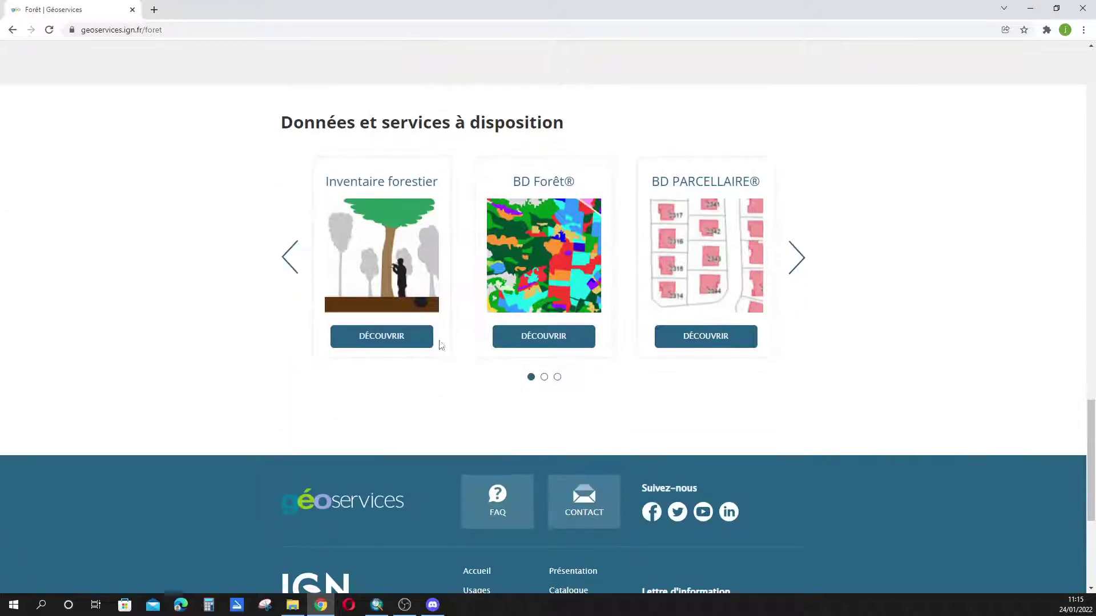
left_click(540, 346)
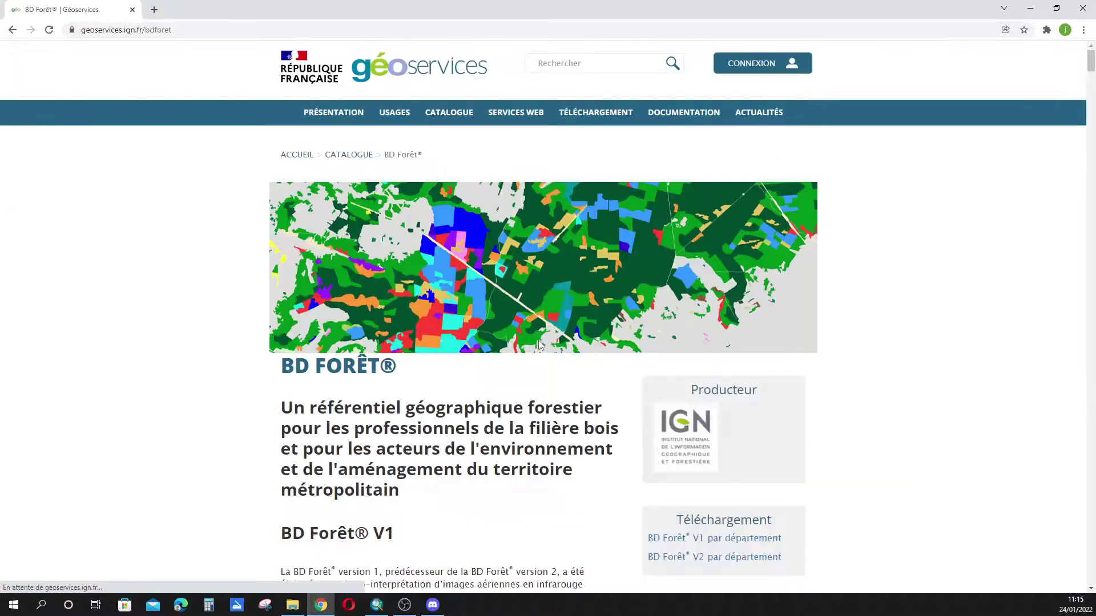
Go to the BD Forêt V2 downloads by department and look over the department files.
scroll(540, 346, "down", 5)
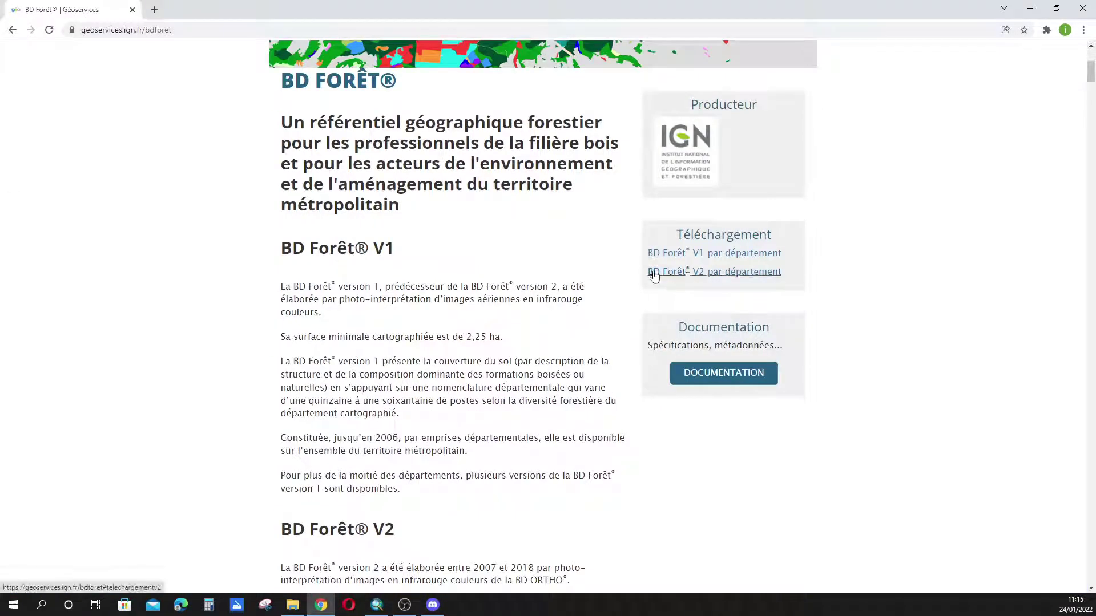
left_click(654, 273)
scroll(640, 228, "down", 1)
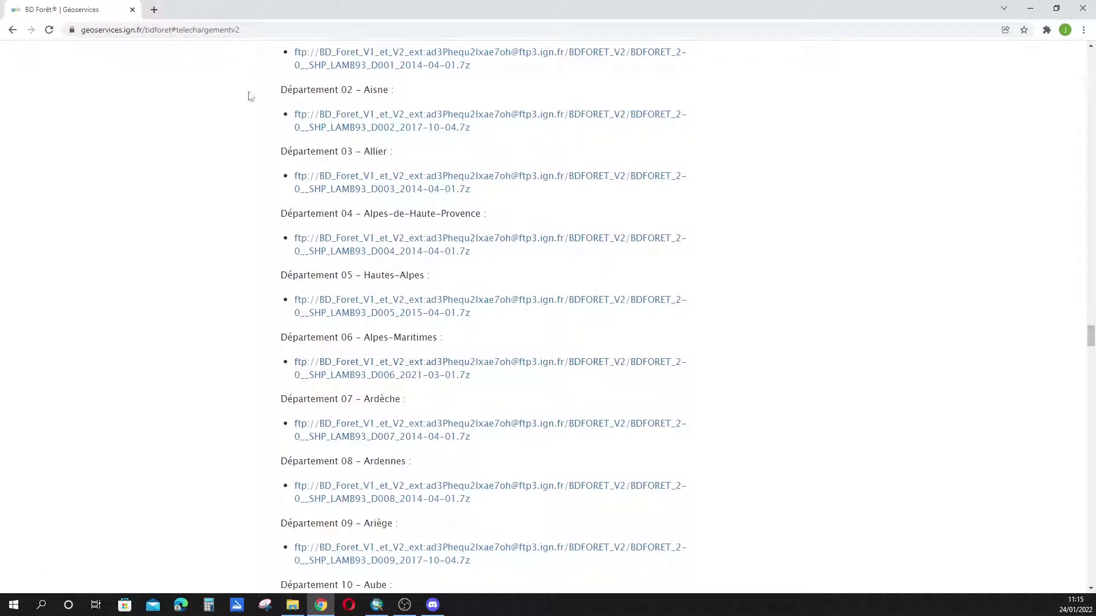
Return to ArcMap, show the Formation_Veg_MR layer with its species legend expanded, and examine the vegetation formations across the study area.
left_click(1031, 8)
left_click(29, 120)
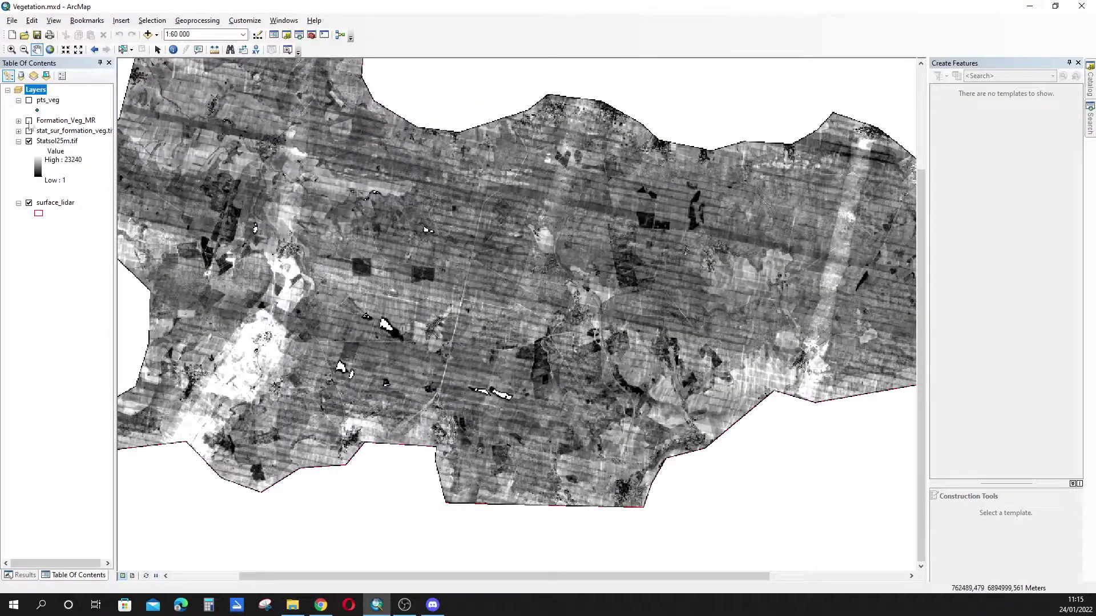
left_click(18, 121)
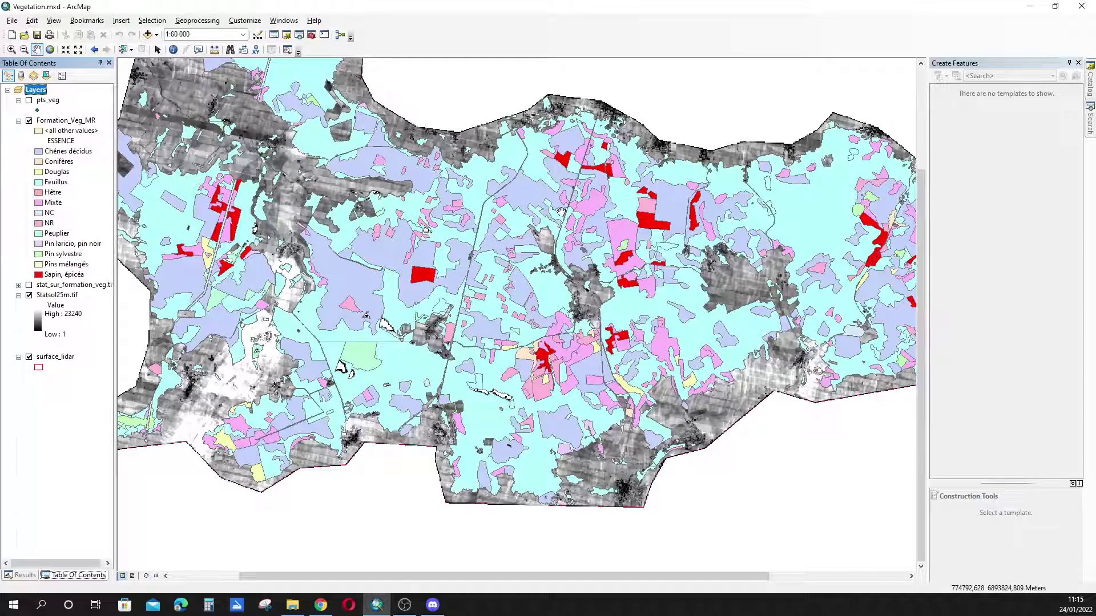
left_click_drag(556, 219, 629, 239)
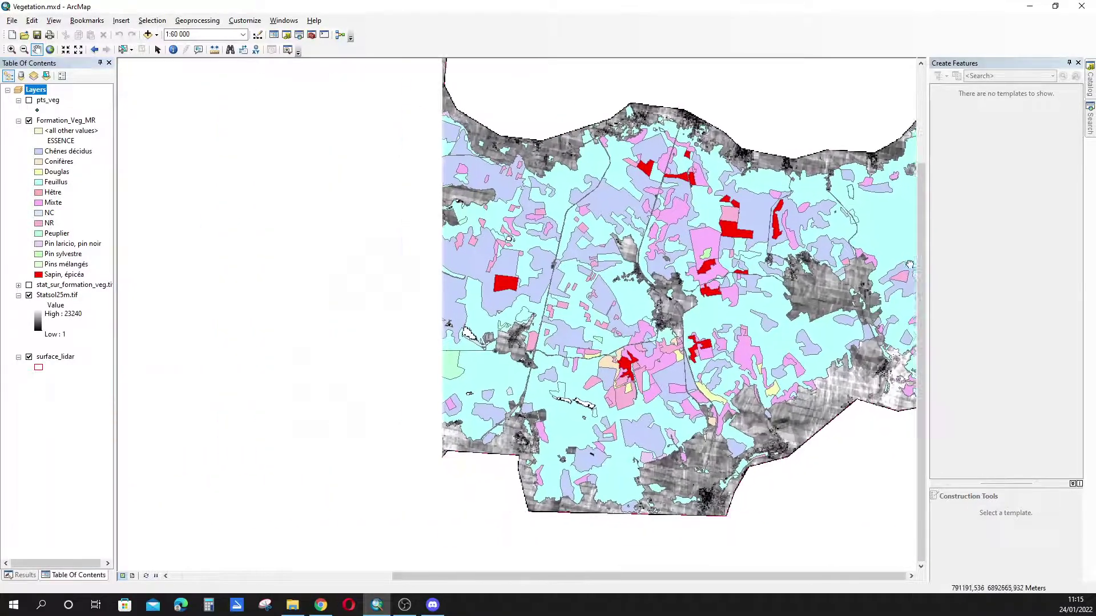
left_click_drag(466, 207, 364, 159)
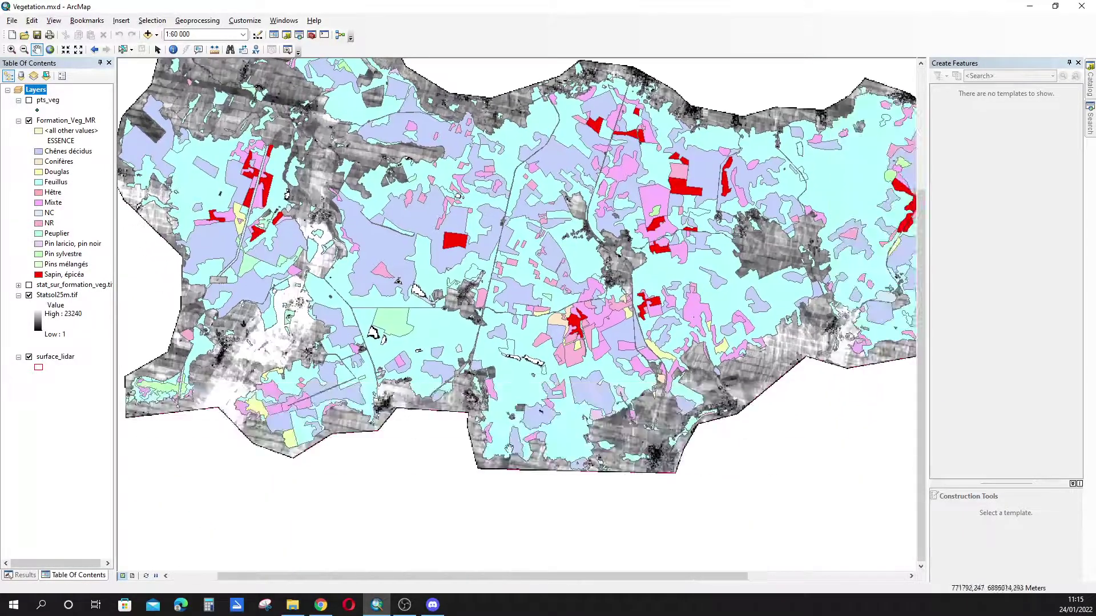
left_click_drag(622, 344, 377, 398)
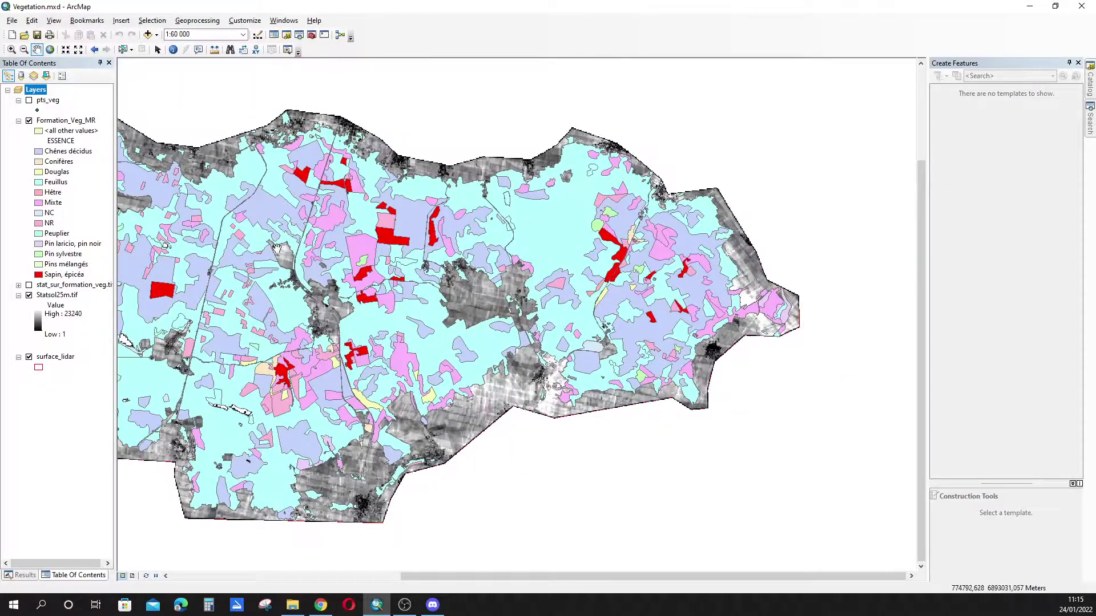
left_click_drag(277, 247, 447, 230)
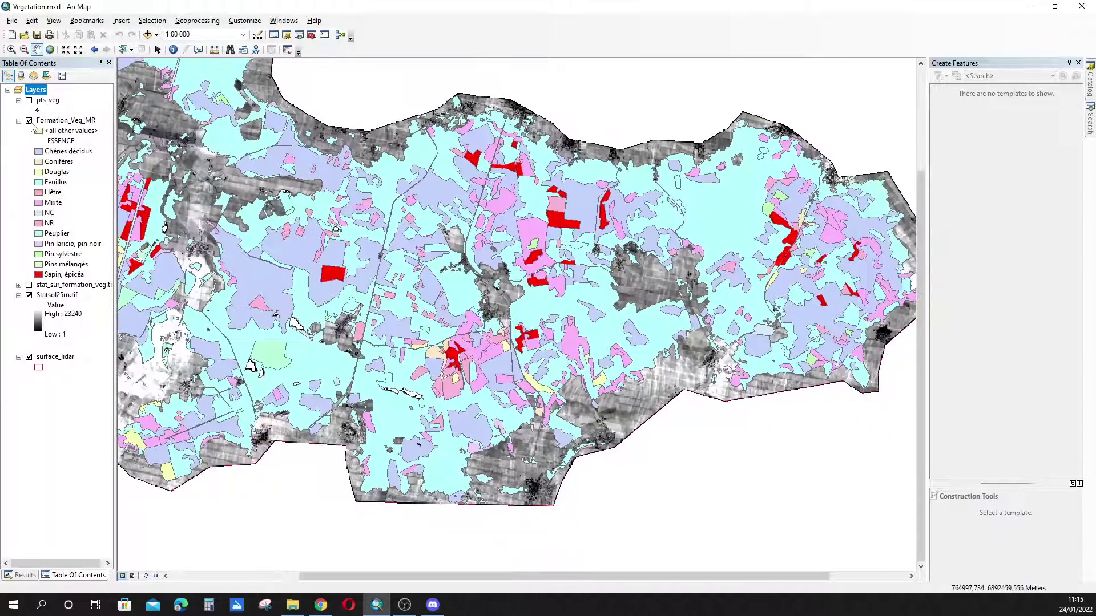
Hide the Formation_Veg_MR layer and inspect the greyscale Statsol25m.tif raster beneath it.
left_click(29, 121)
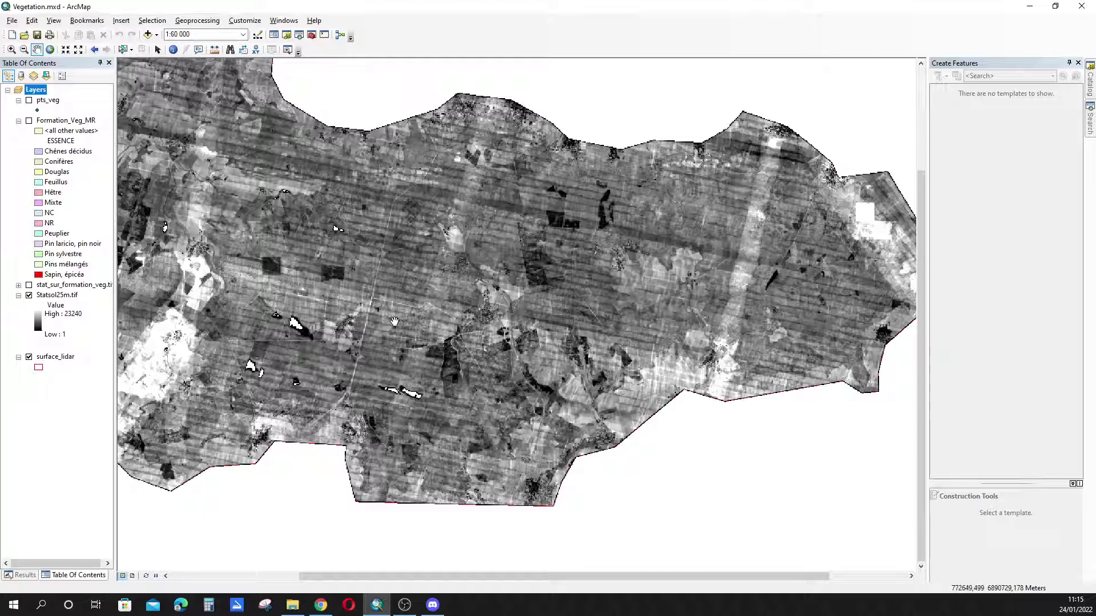
left_click_drag(261, 377, 398, 418)
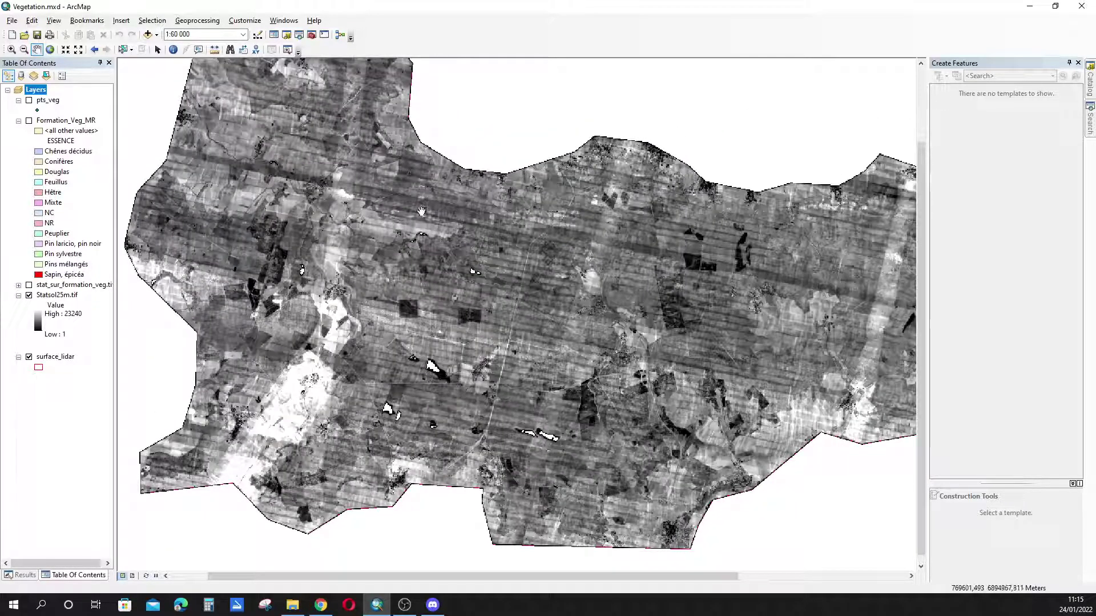
left_click_drag(438, 365, 410, 358)
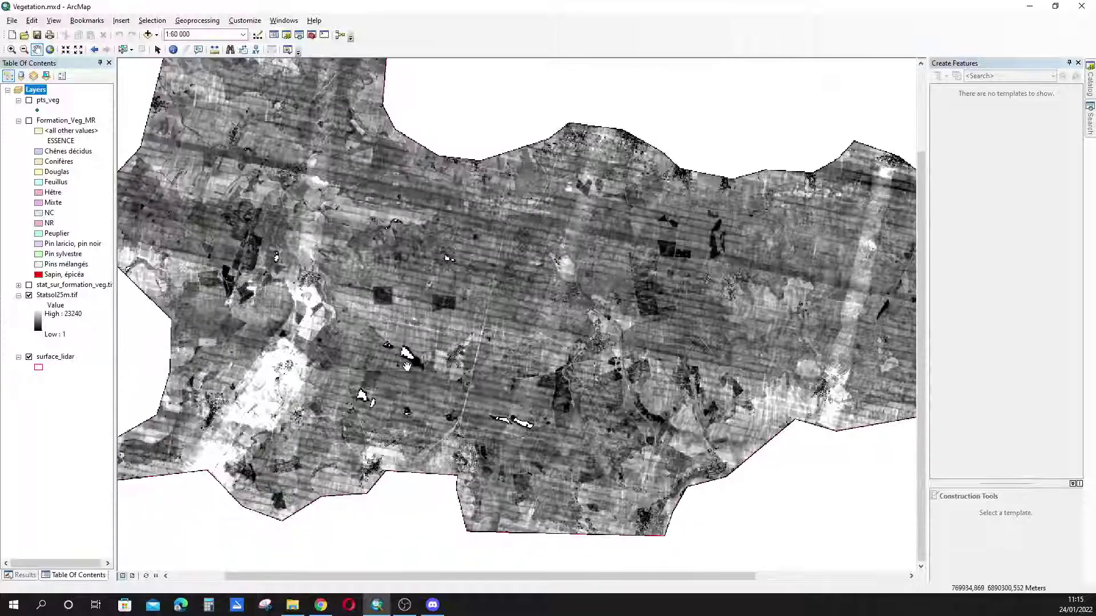
Apply the red-yellow-green color ramp to the Statsol25m.tif raster without inverting it.
double_click(38, 324)
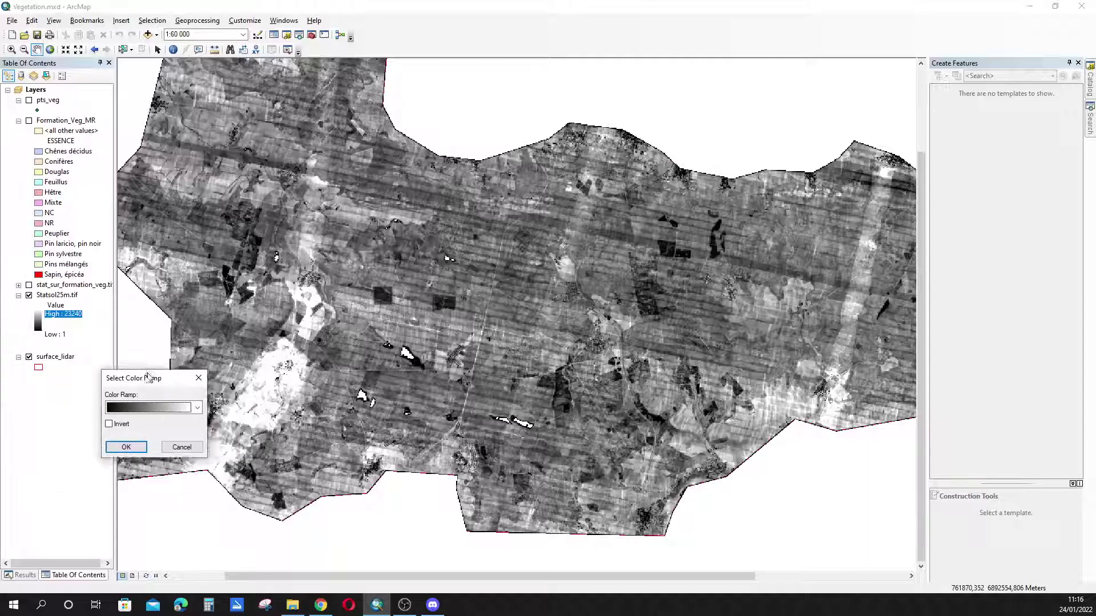
left_click(117, 433)
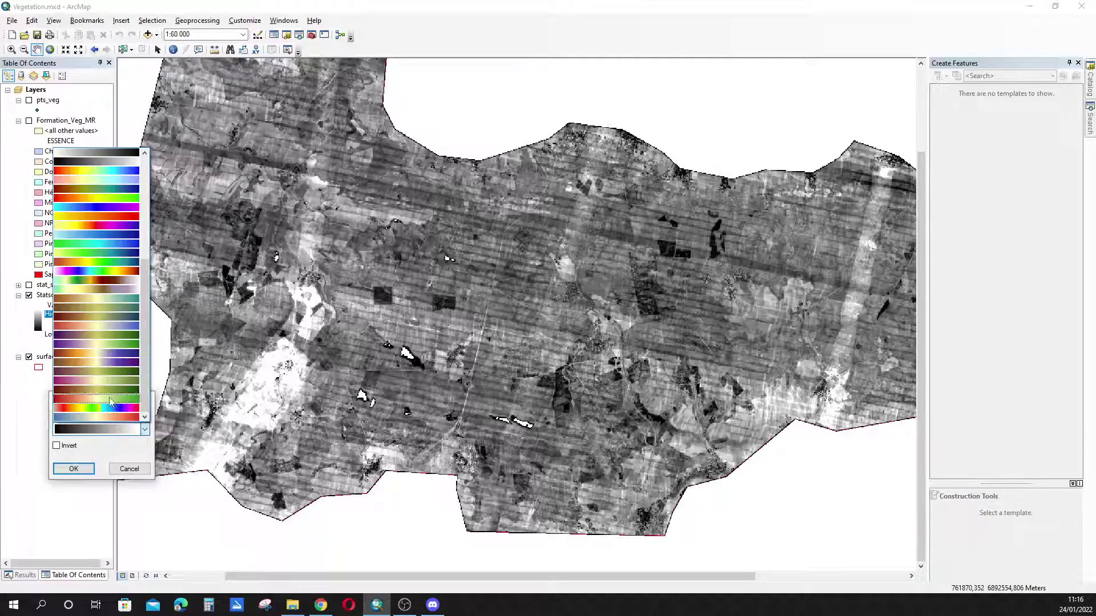
left_click(111, 198)
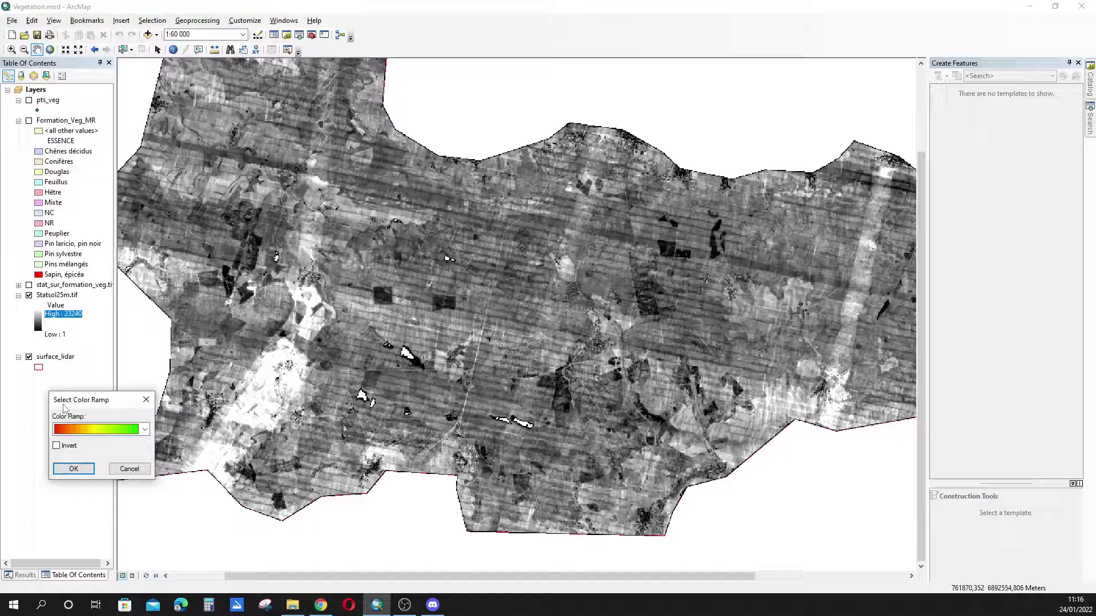
left_click(70, 470)
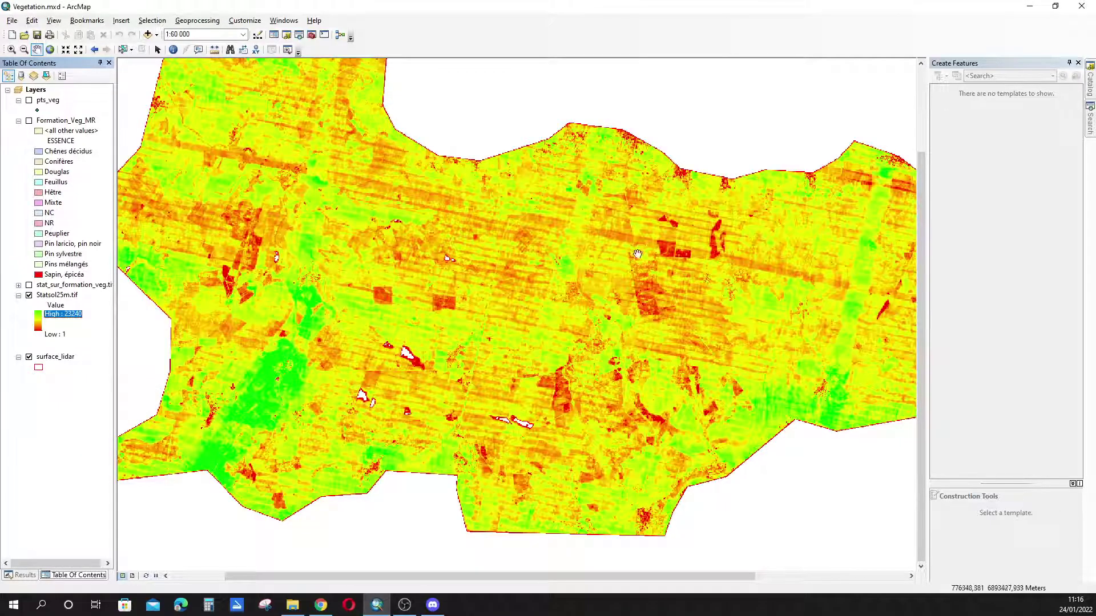
Examine the distribution of low and high values in the recoloured Statsol25m.tif raster over the LiDAR area.
left_click_drag(636, 254, 501, 255)
left_click_drag(359, 381, 423, 314)
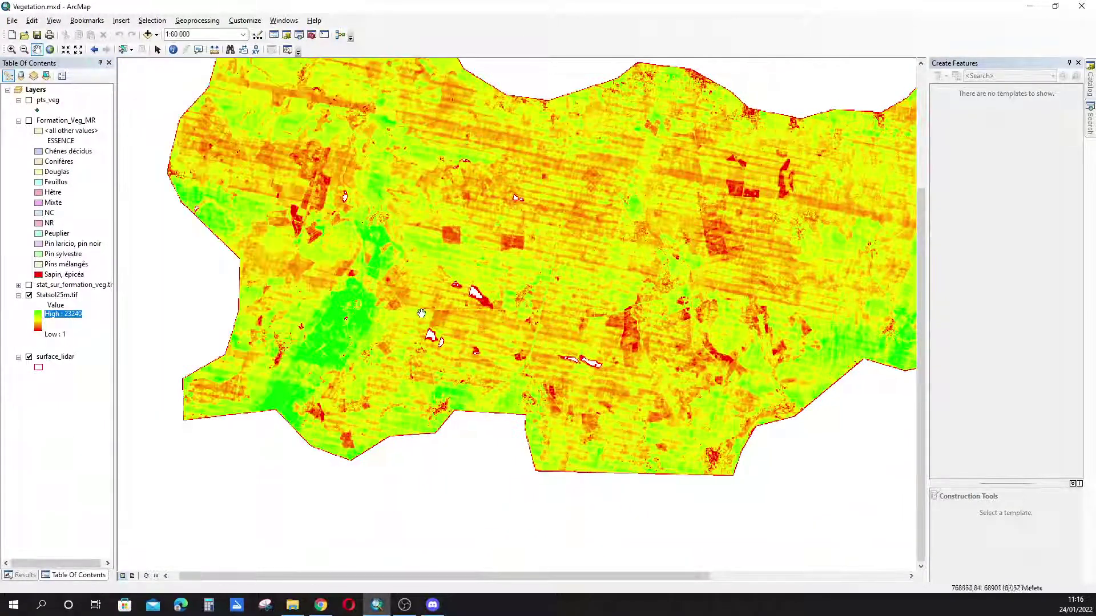
left_click_drag(634, 298, 463, 280)
left_click_drag(172, 268, 429, 262)
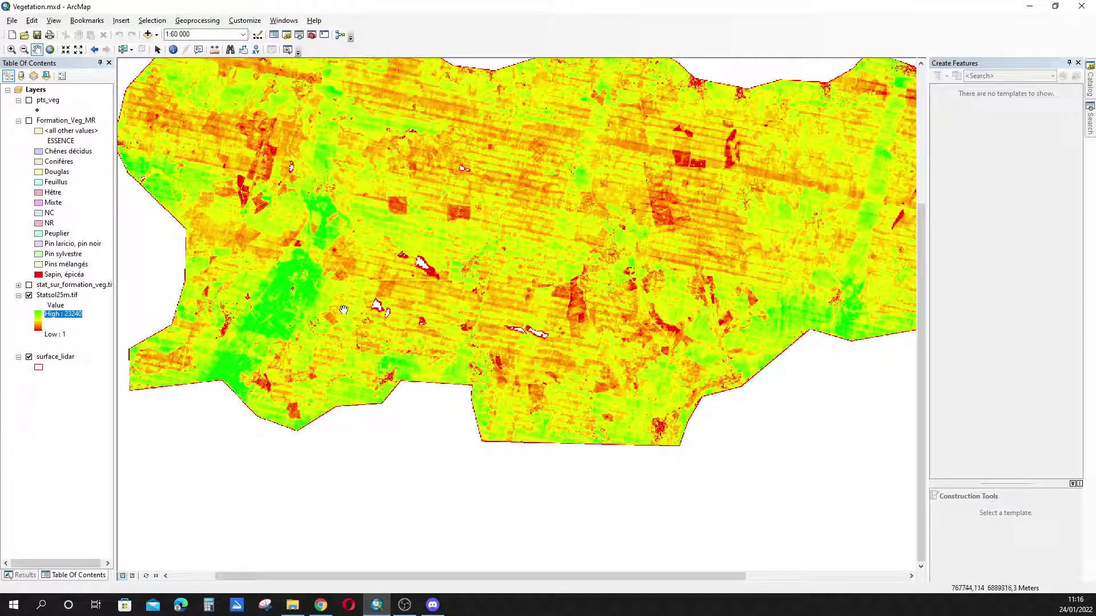
left_click_drag(396, 197, 417, 245)
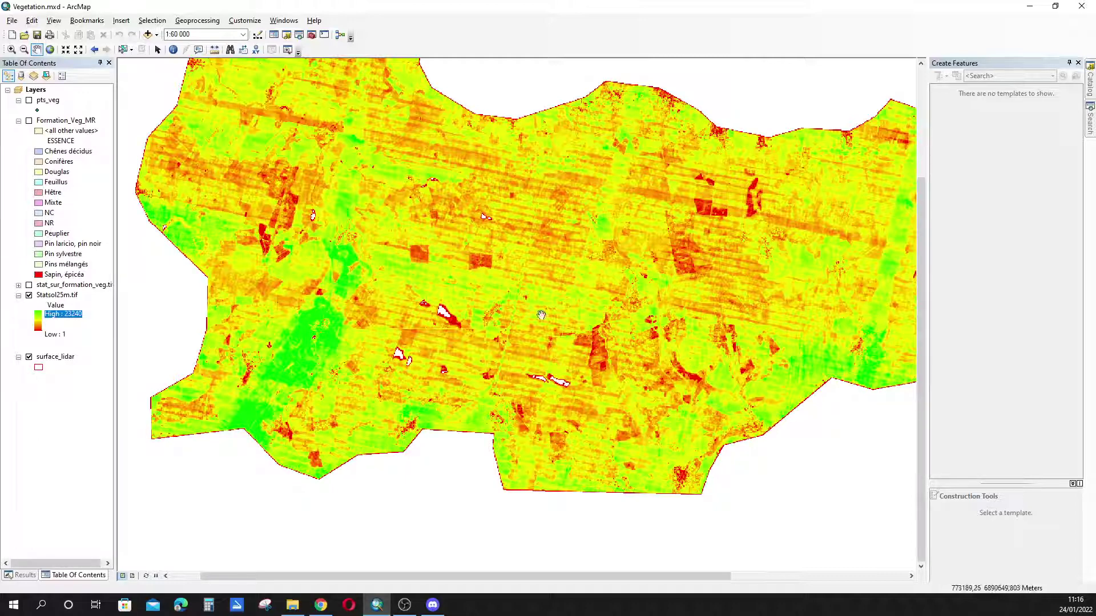
left_click_drag(530, 149, 440, 166)
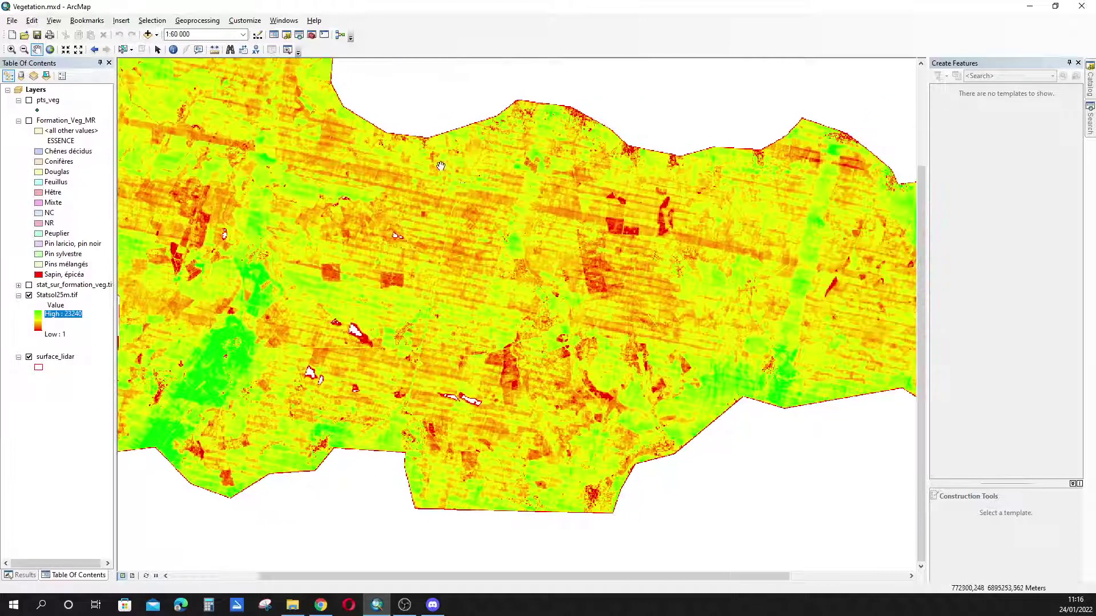
left_click_drag(603, 290, 546, 259)
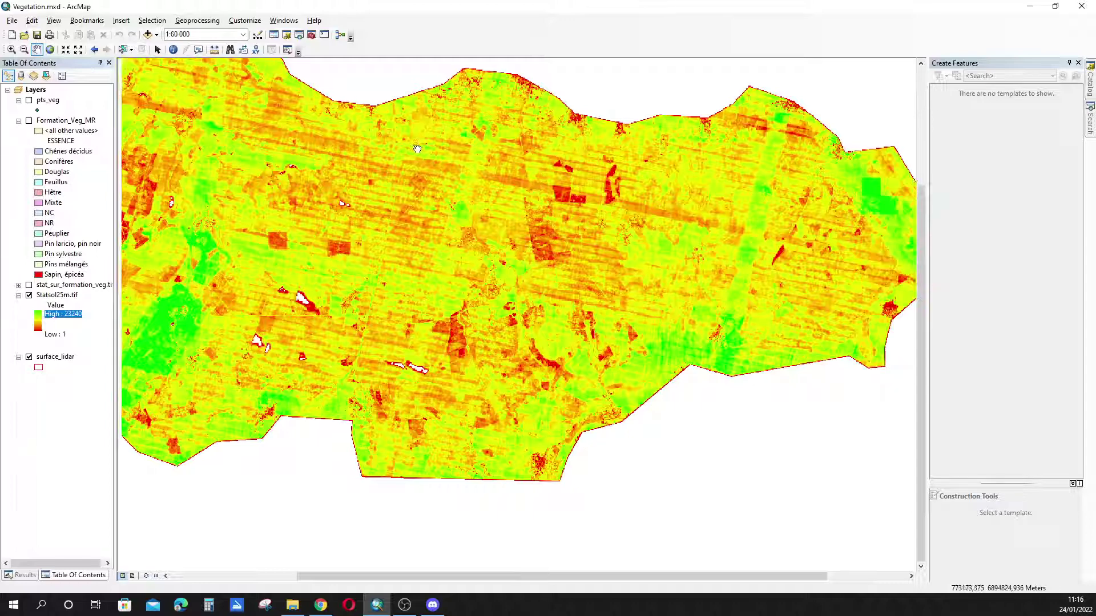
Show the Formation_Veg_MR layer over the recoloured Statsol25m.tif raster and examine the Sapin, épicéa stands at 1:8 000.
left_click_drag(417, 149, 441, 164)
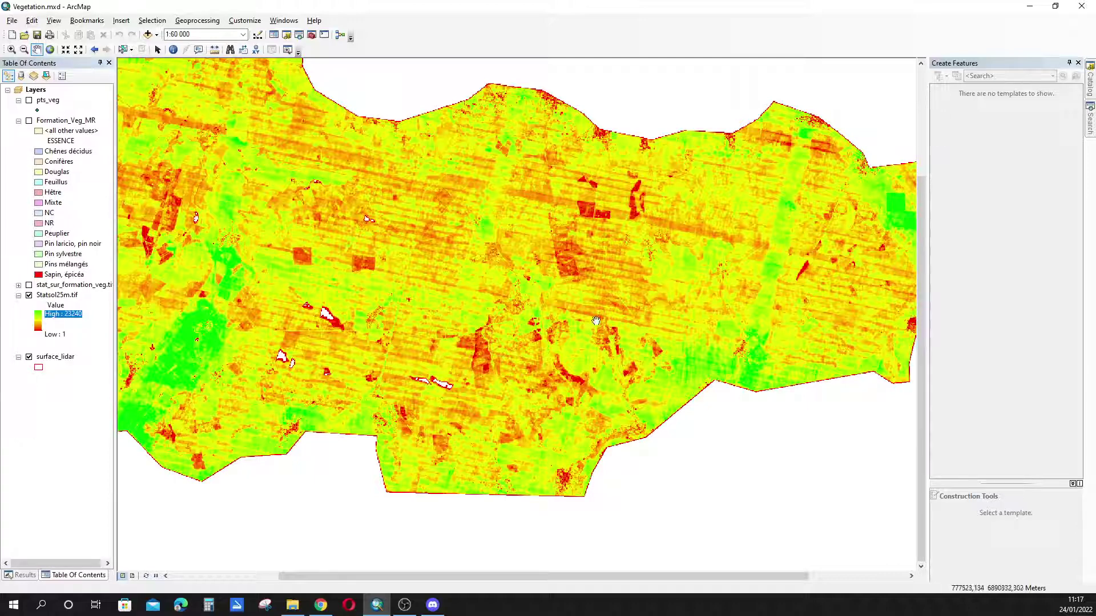
key("Right")
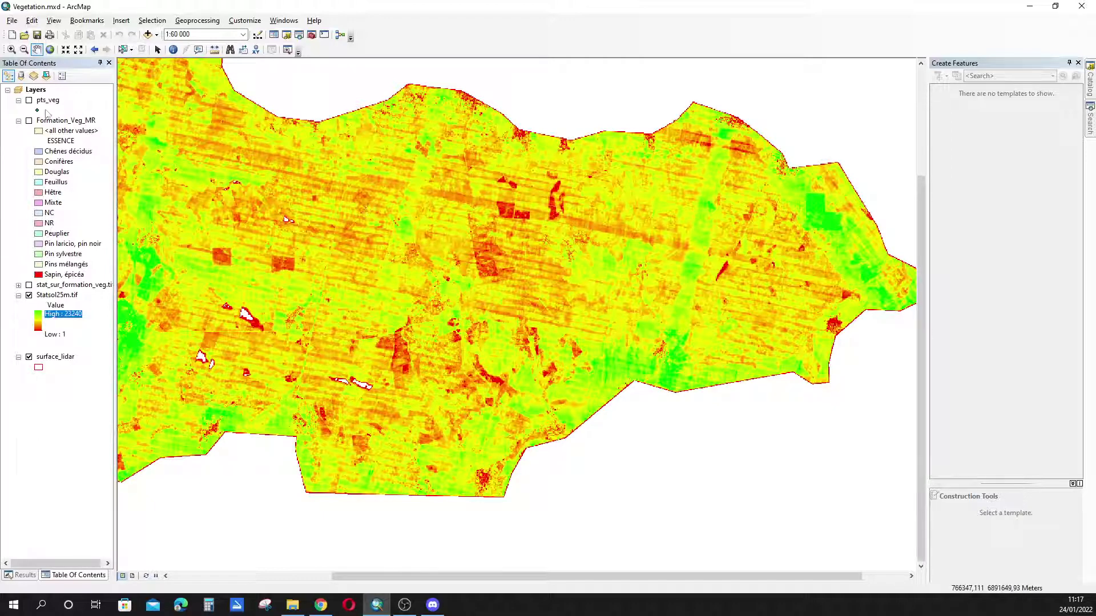
left_click(29, 121)
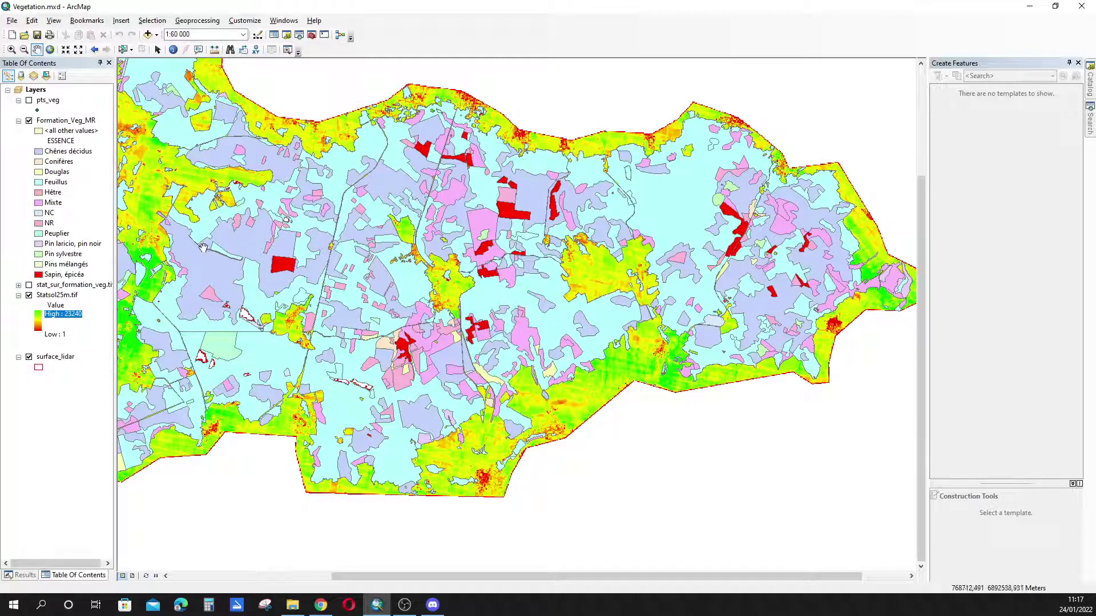
scroll(432, 324, "down", 5)
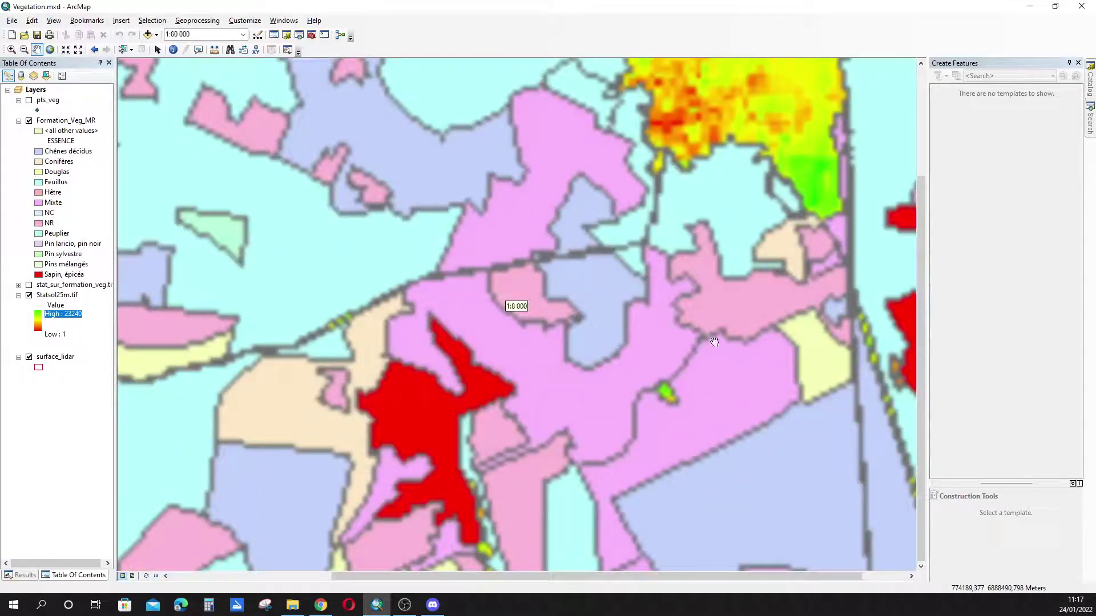
left_click_drag(722, 394, 455, 326)
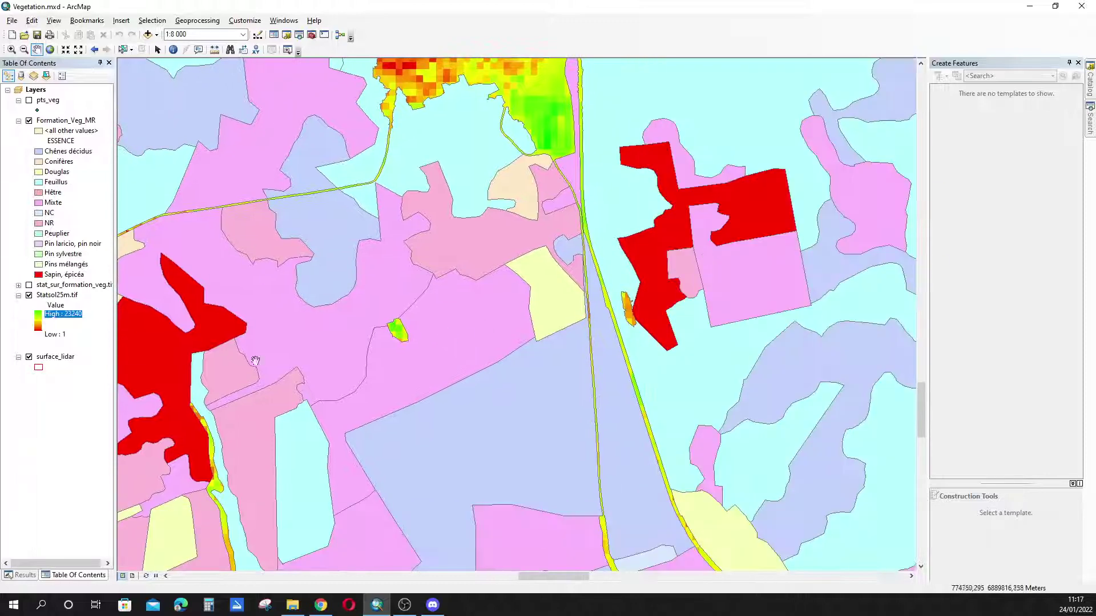
Hide the Formation_Veg_MR layer to examine the Statsol25m.tif values under the stands, and redisplay it over the whole LiDAR area.
left_click(28, 120)
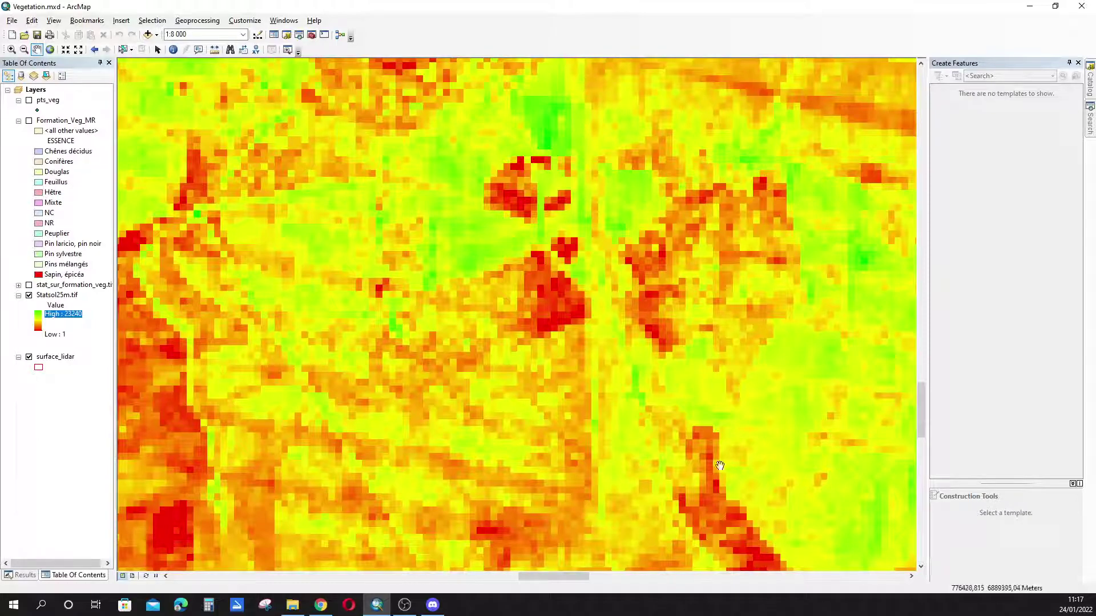
scroll(318, 457, "up", 4)
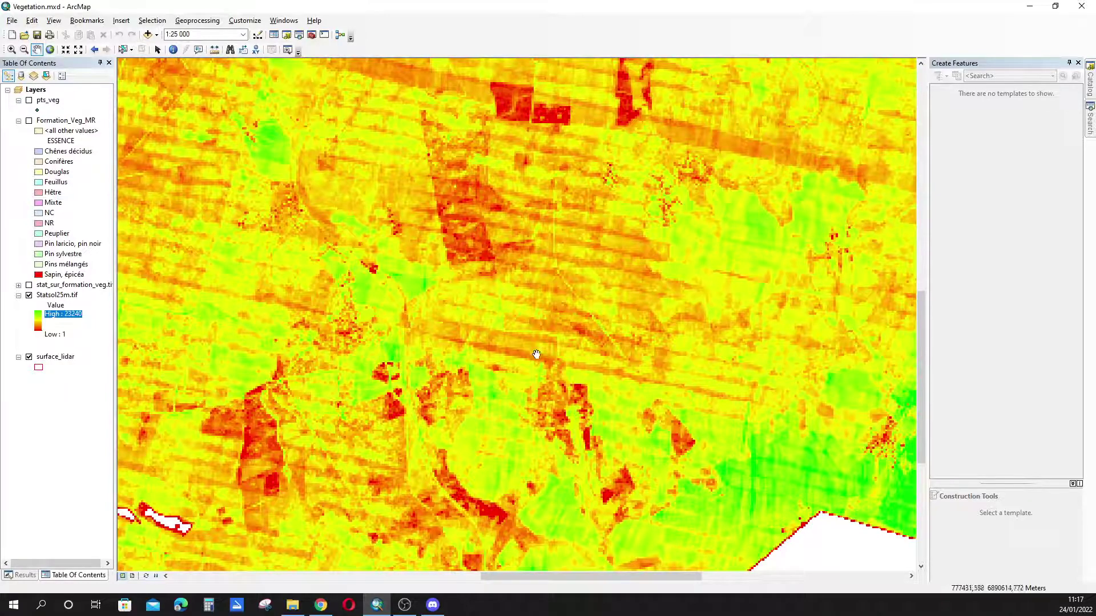
scroll(536, 354, "up", 2)
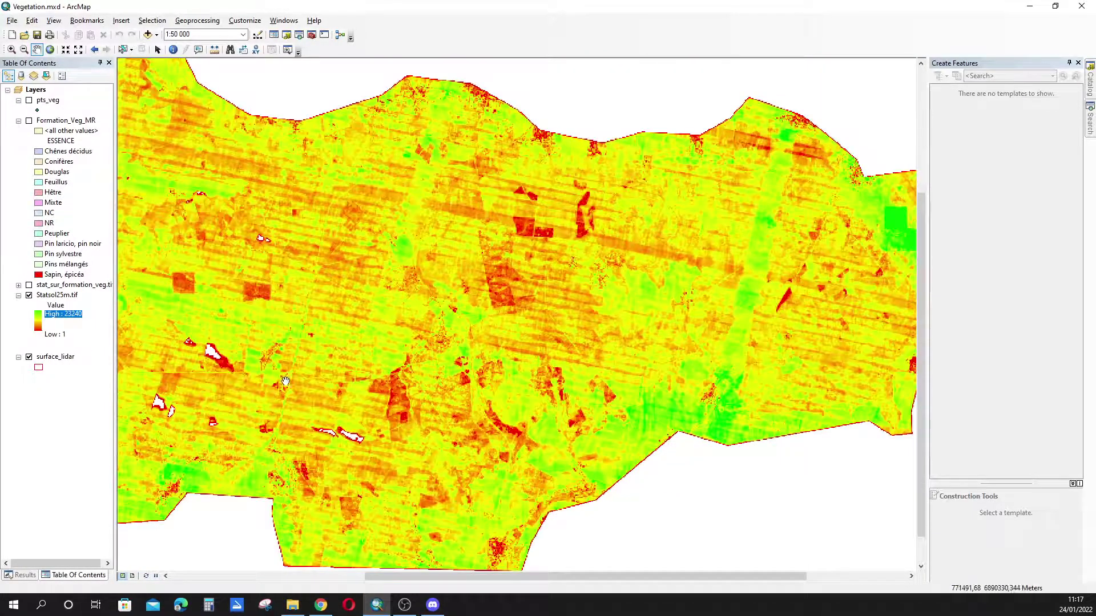
scroll(411, 340, "up", 1)
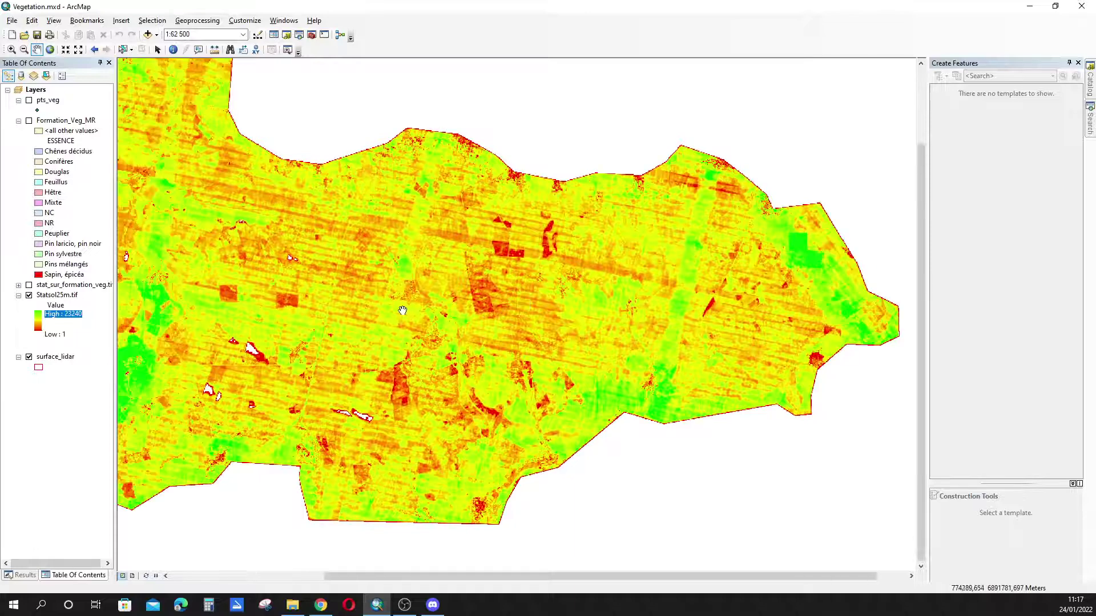
scroll(387, 346, "up", 1)
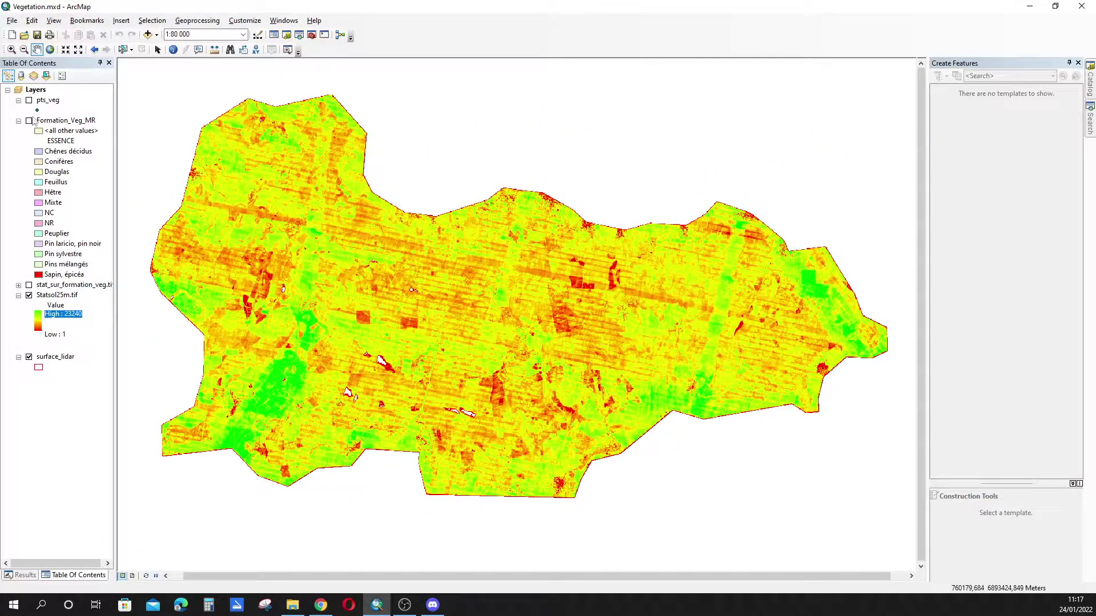
left_click(28, 120)
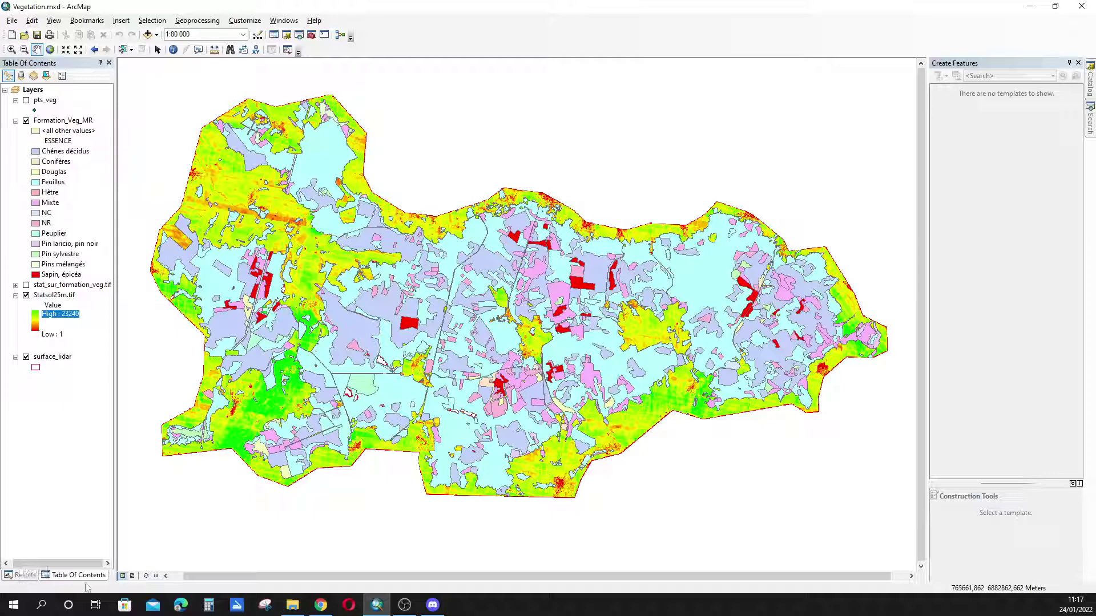
Reopen last week's Zonal Statistics run from the previous session's geoprocessing results.
left_click(24, 576)
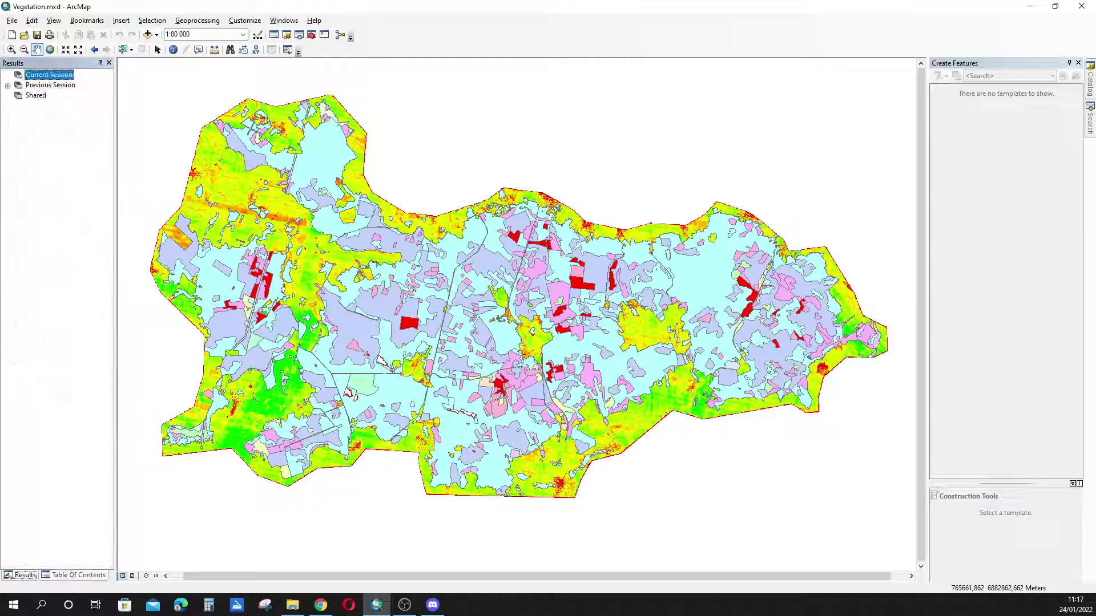
left_click(8, 85)
left_click(18, 96)
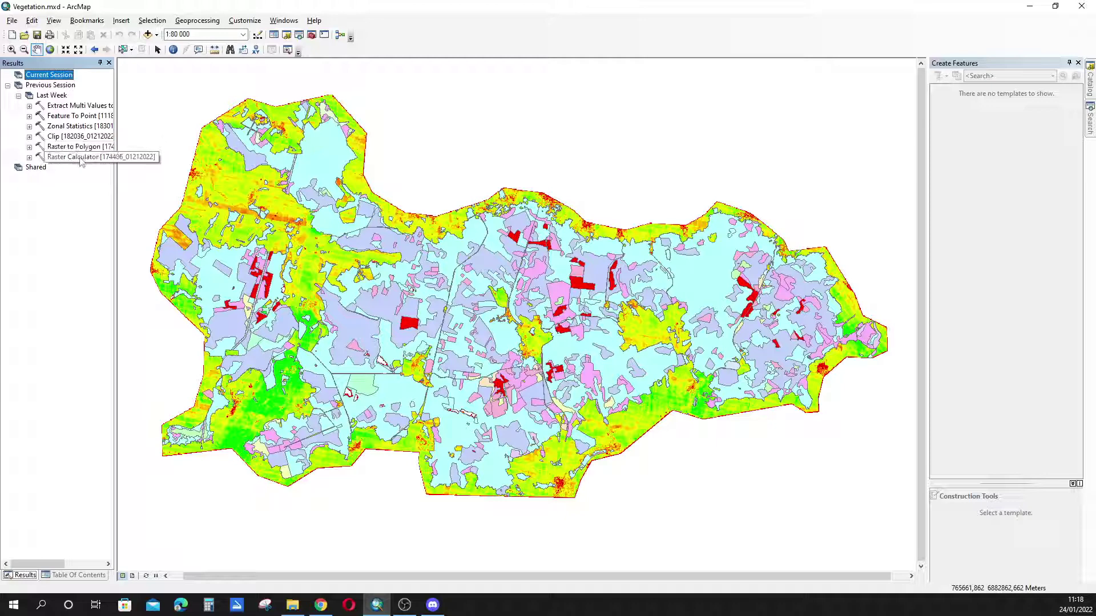
left_click(72, 128)
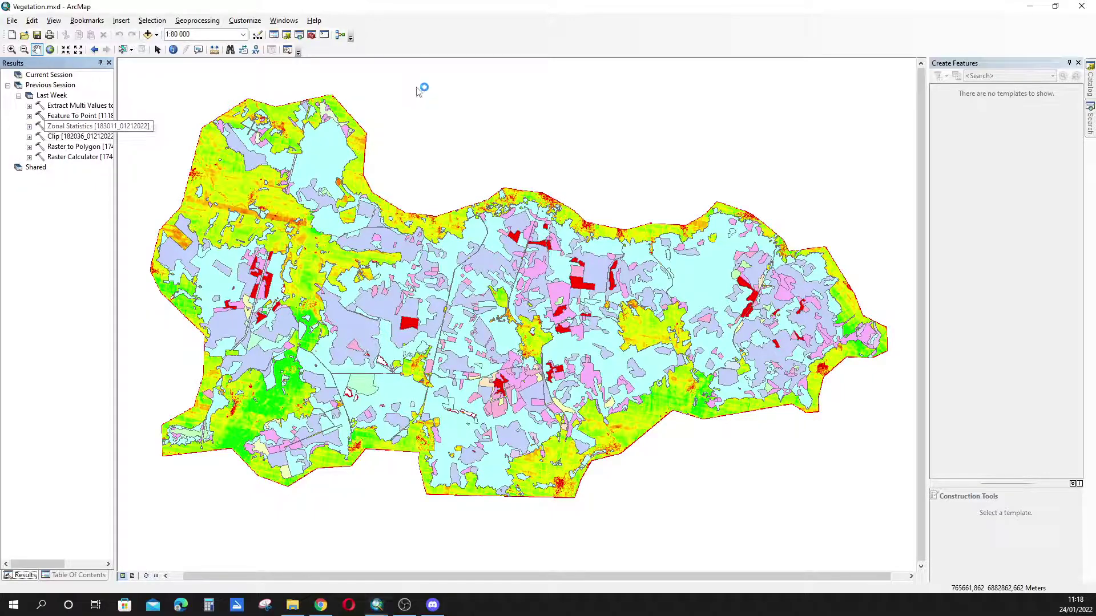
scroll(470, 140, "up", 1)
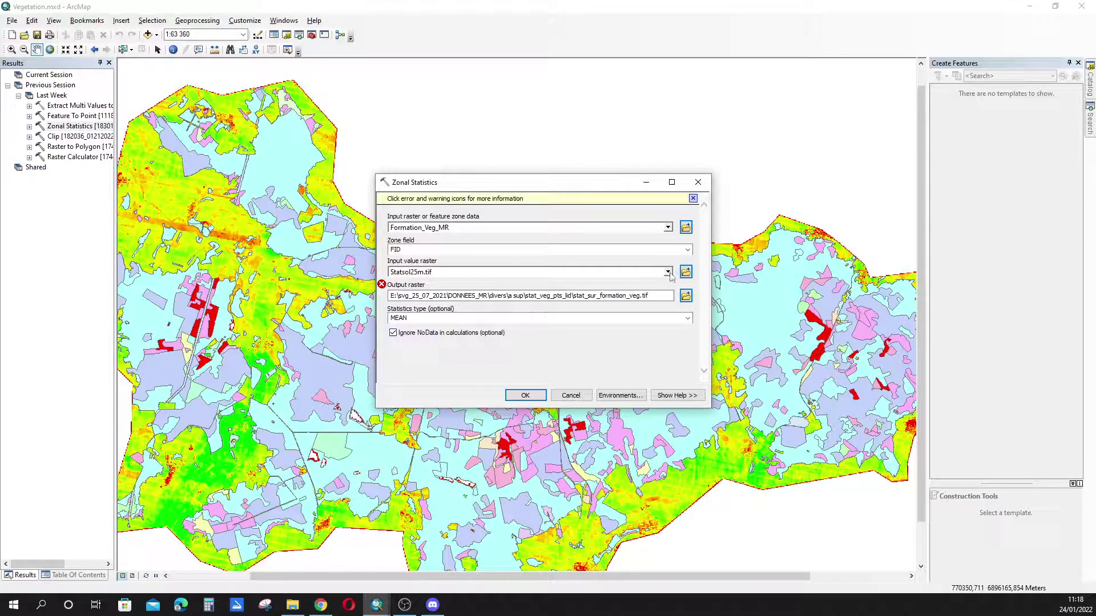
Review the zone field choices and the MEAN statistics type in Zonal Statistics, and close the tool without running it.
left_click(688, 250)
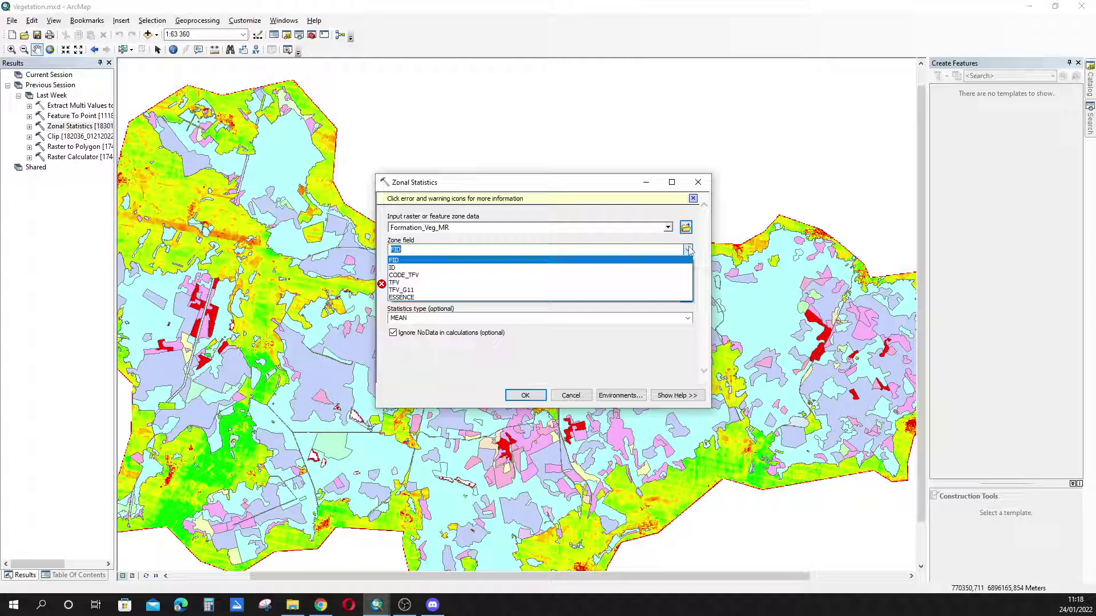
left_click(688, 250)
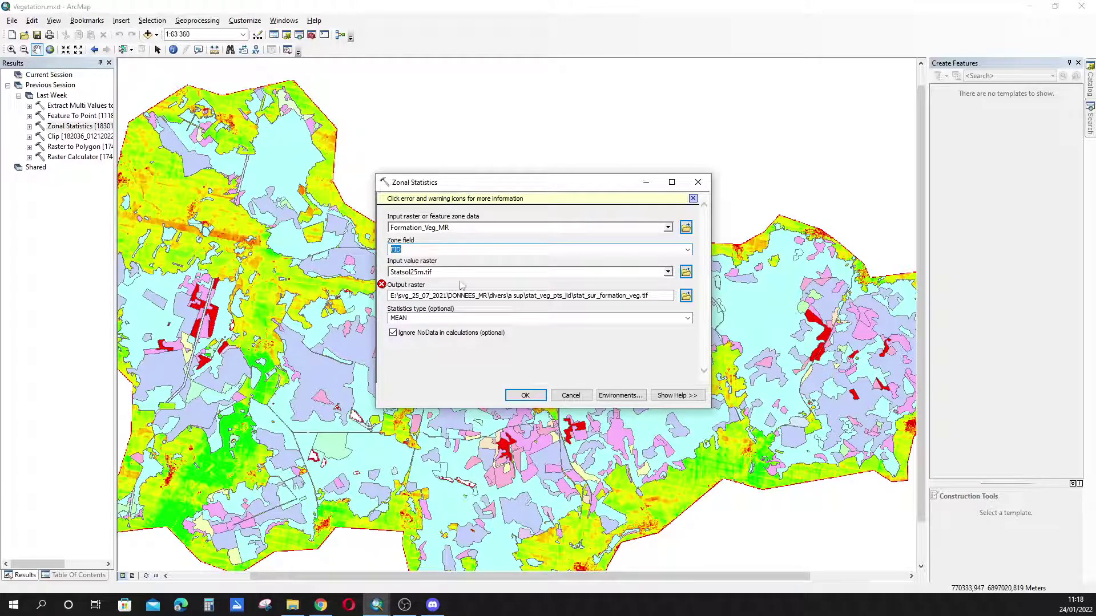
left_click(414, 320)
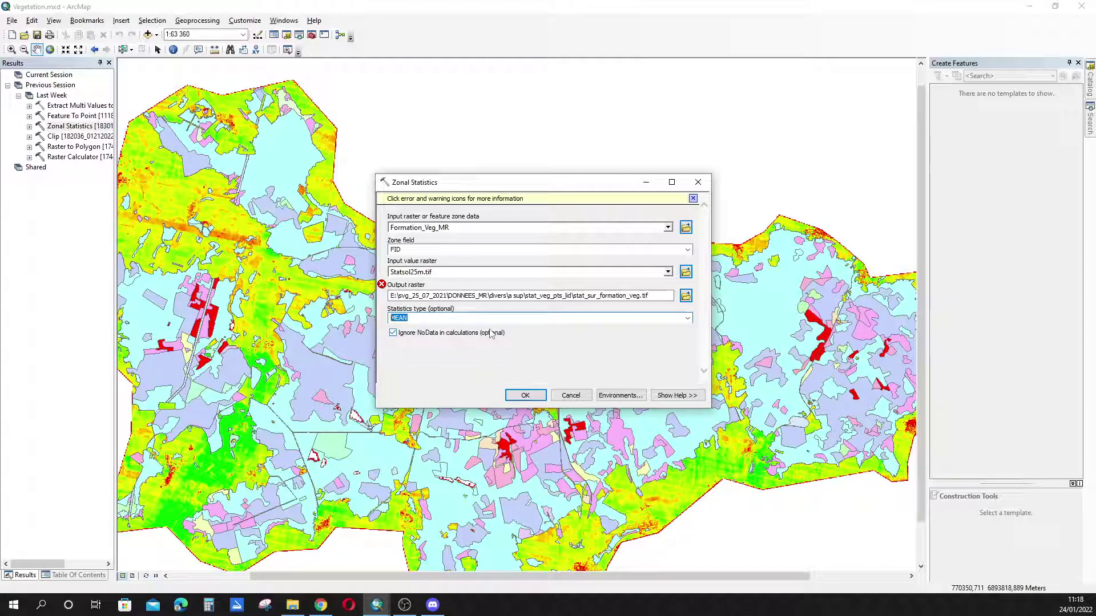
left_click(698, 182)
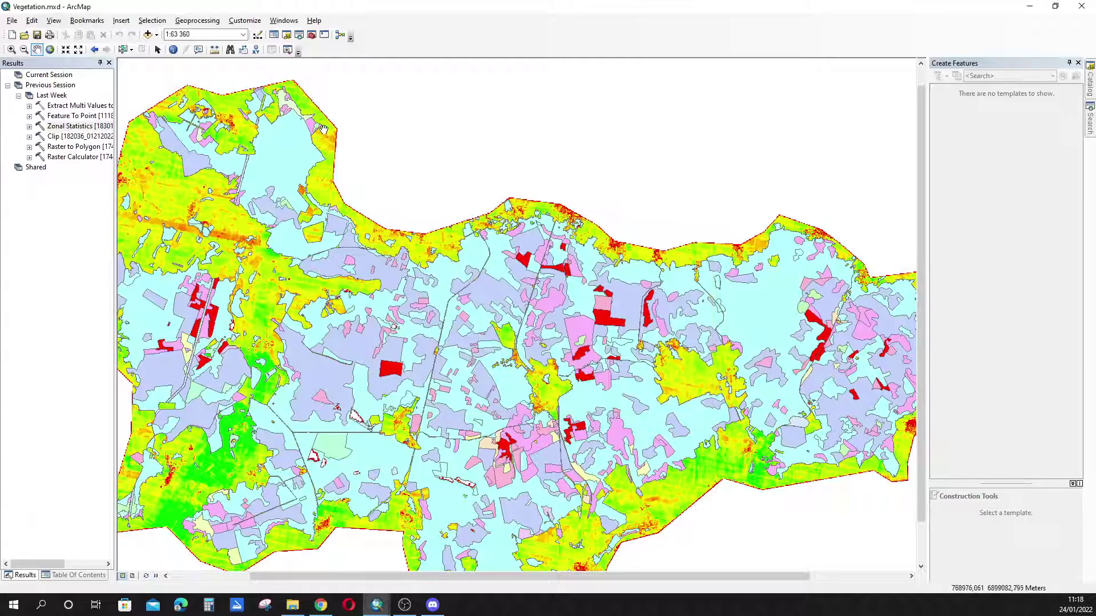
Focus on the western Sapin, épicéa stands at 1:4 000, hide Statsol25m.tif, and show stat_sur_formation_veg.tif with its legend expanded.
scroll(323, 129, "down", 6)
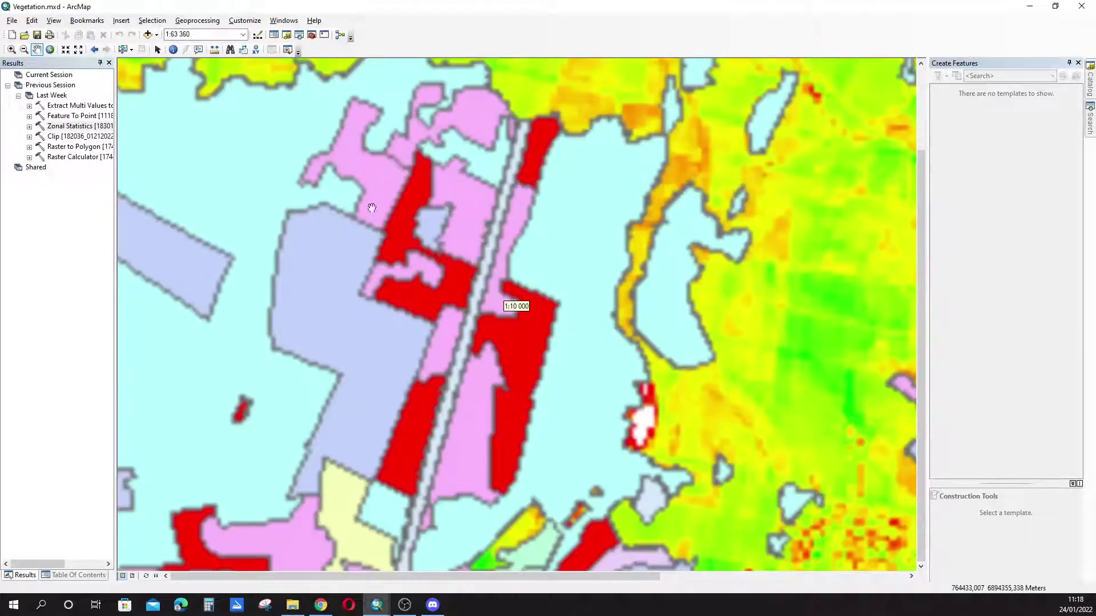
scroll(352, 259, "down", 3)
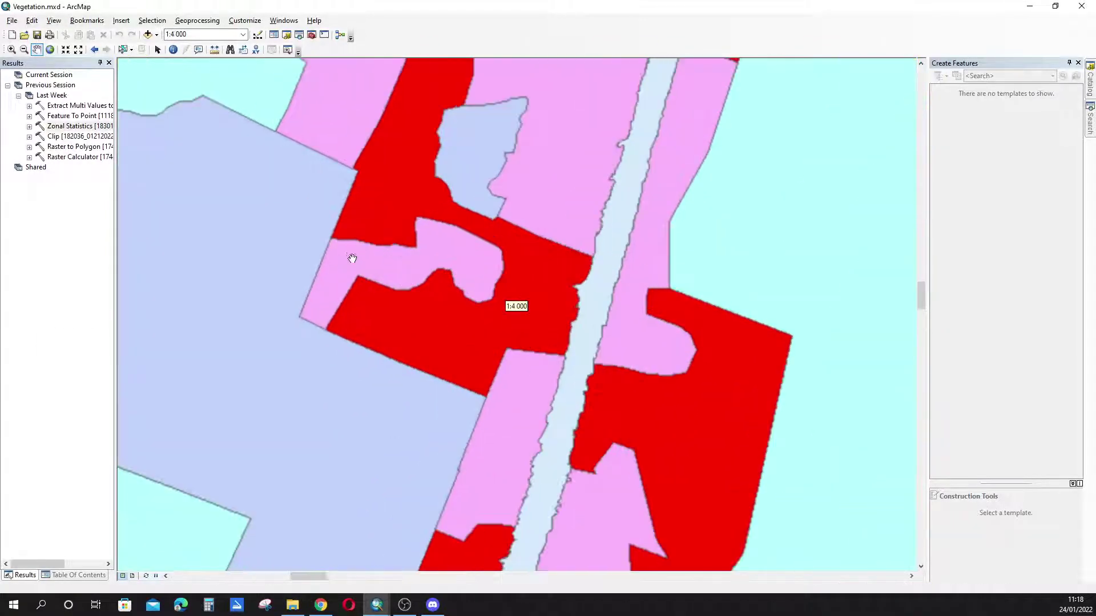
left_click_drag(353, 258, 444, 275)
left_click(17, 575)
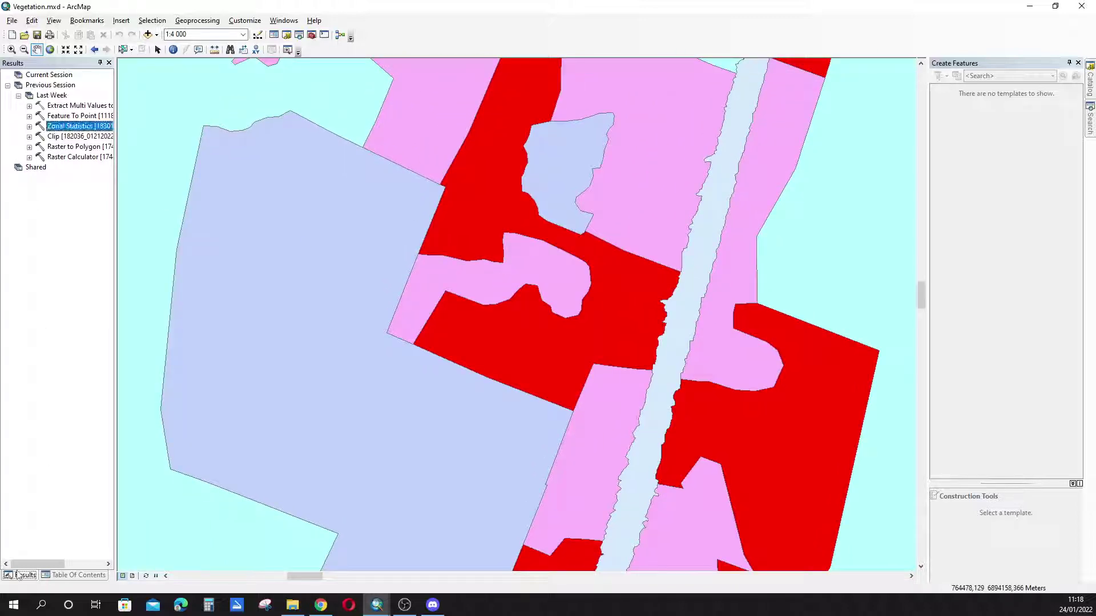
left_click(79, 575)
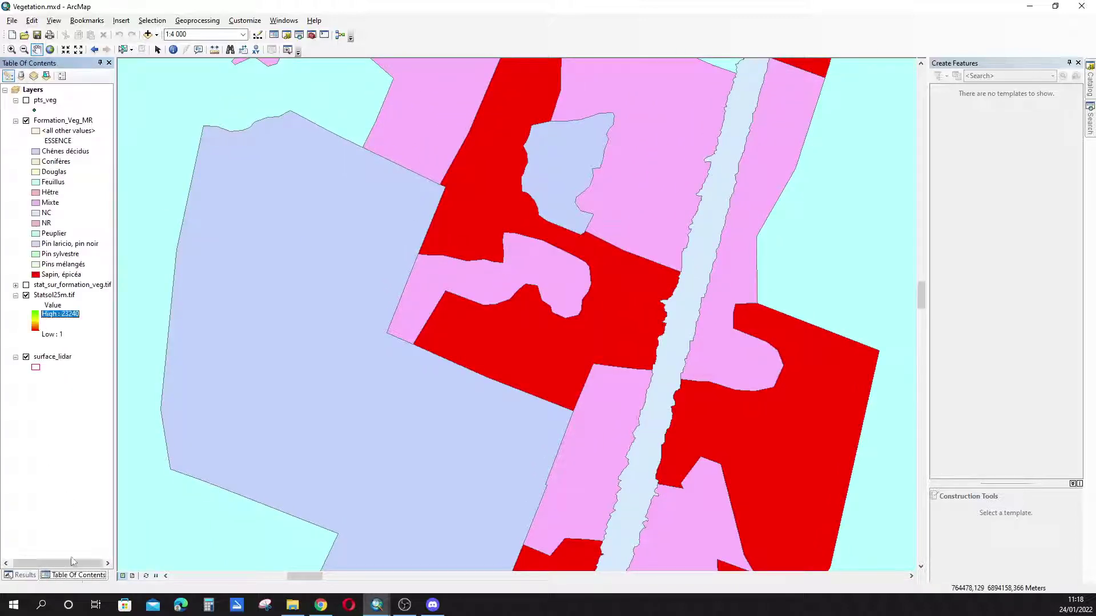
left_click(26, 295)
left_click(26, 121)
left_click(26, 121)
left_click(16, 285)
Classify the stat_sur_formation_veg.tif symbology into 5 classes and apply a light cyan, green, brown and white color ramp.
left_click(62, 285)
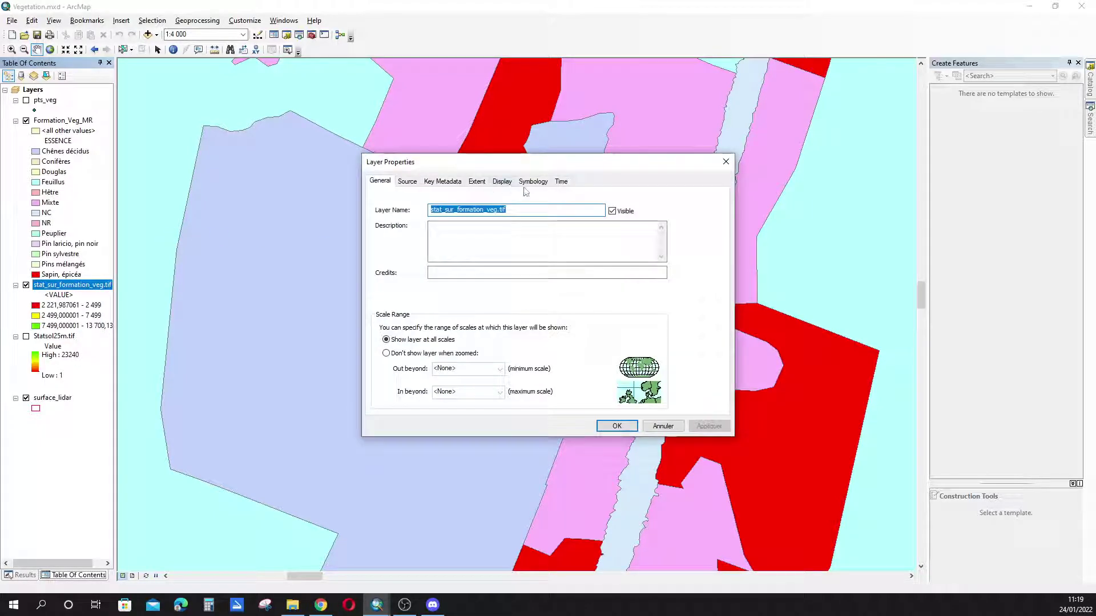
left_click(520, 183)
left_click(631, 252)
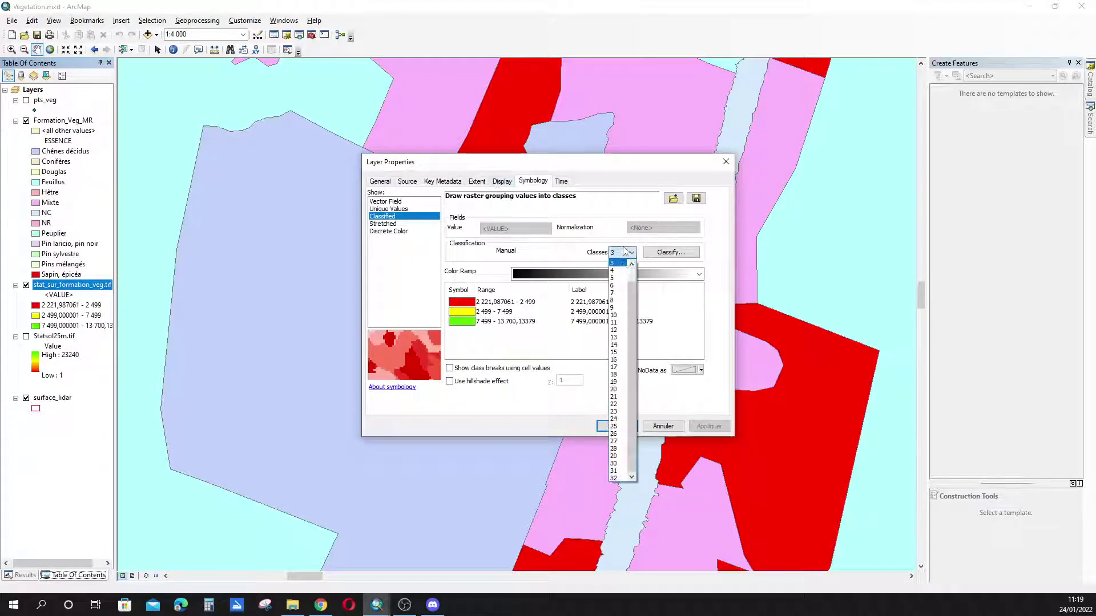
left_click(614, 278)
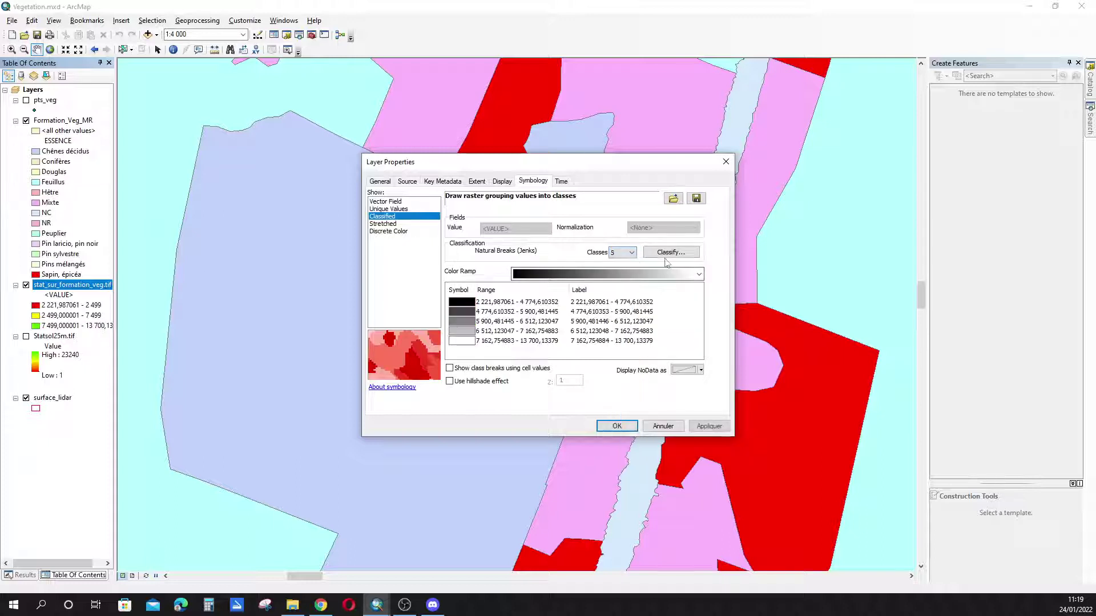
left_click(558, 274)
scroll(610, 461, "down", 5)
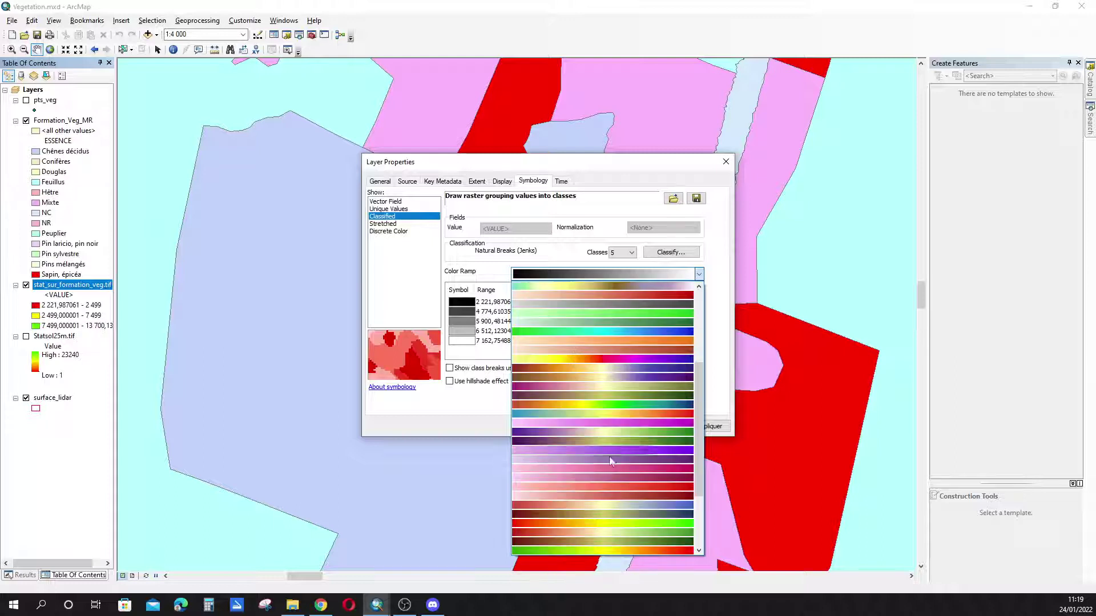
scroll(588, 334, "up", 1)
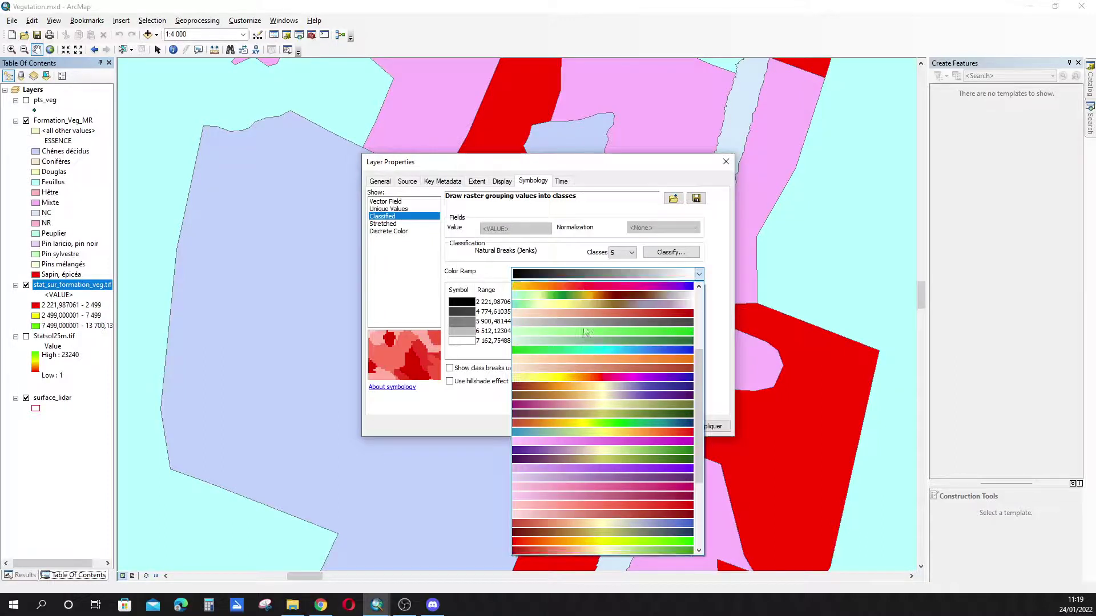
scroll(587, 354, "up", 2)
left_click(596, 386)
left_click(618, 425)
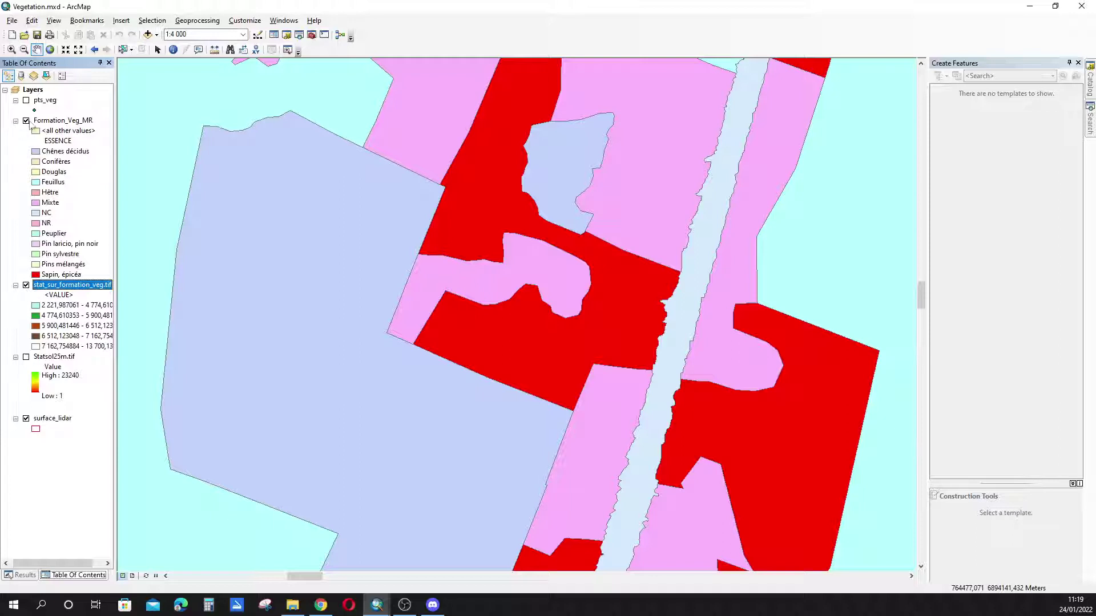
Toggle the Formation_Veg_MR layer repeatedly to compare its stands with the classified stat_sur_formation_veg.tif zones, leaving it hidden.
left_click(25, 121)
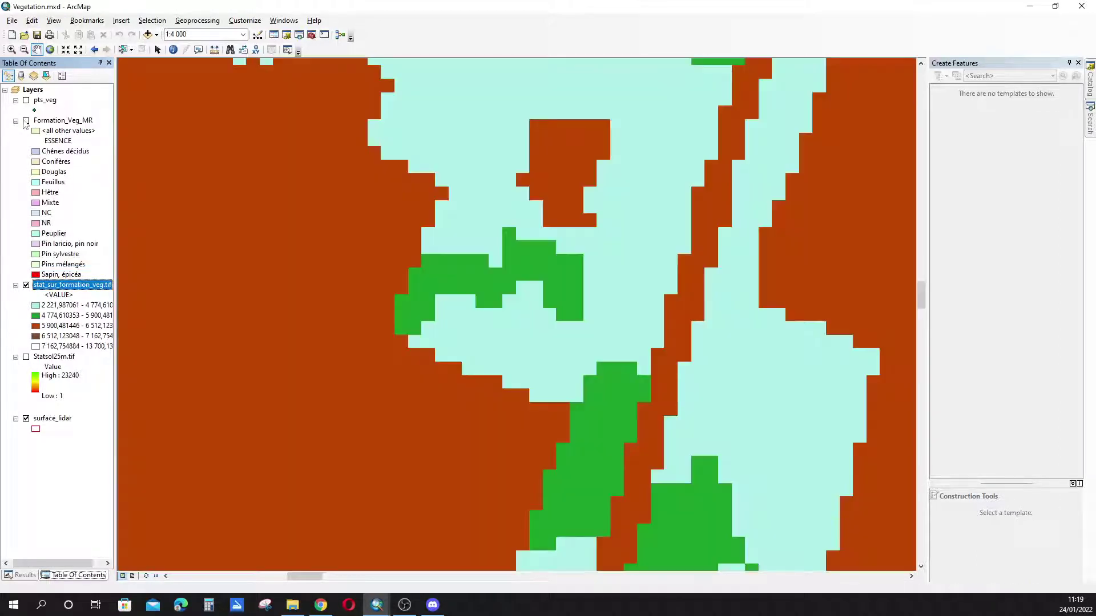
left_click(26, 121)
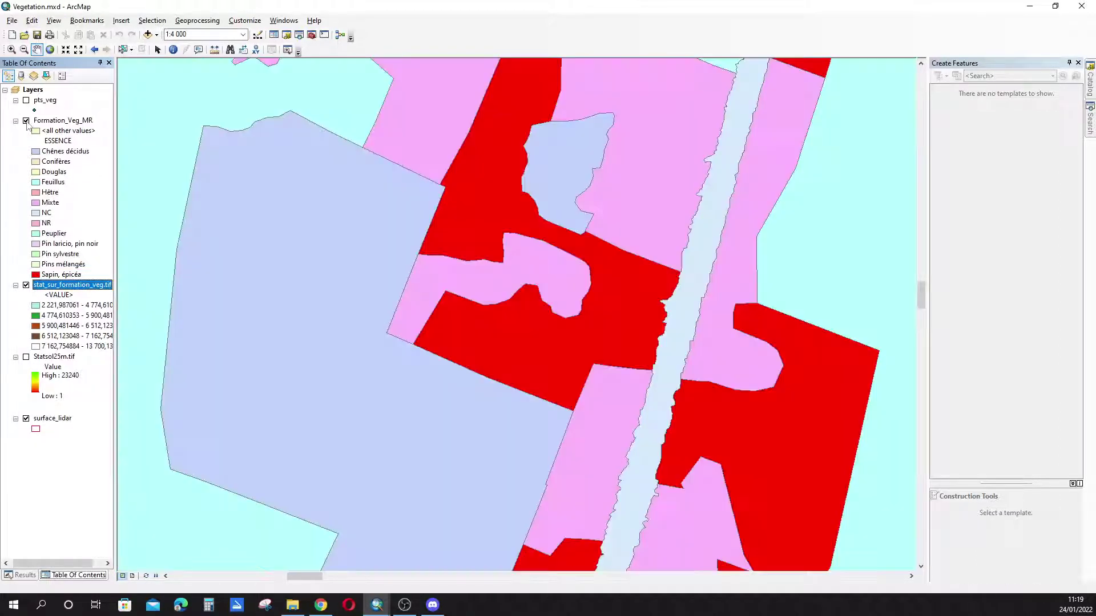
left_click(26, 121)
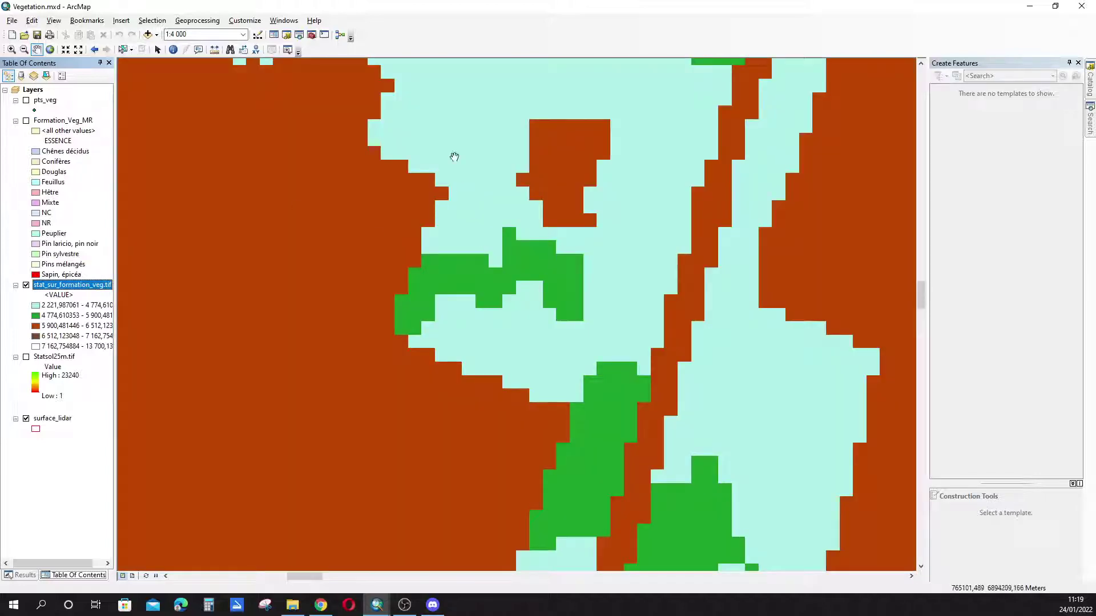
left_click(26, 121)
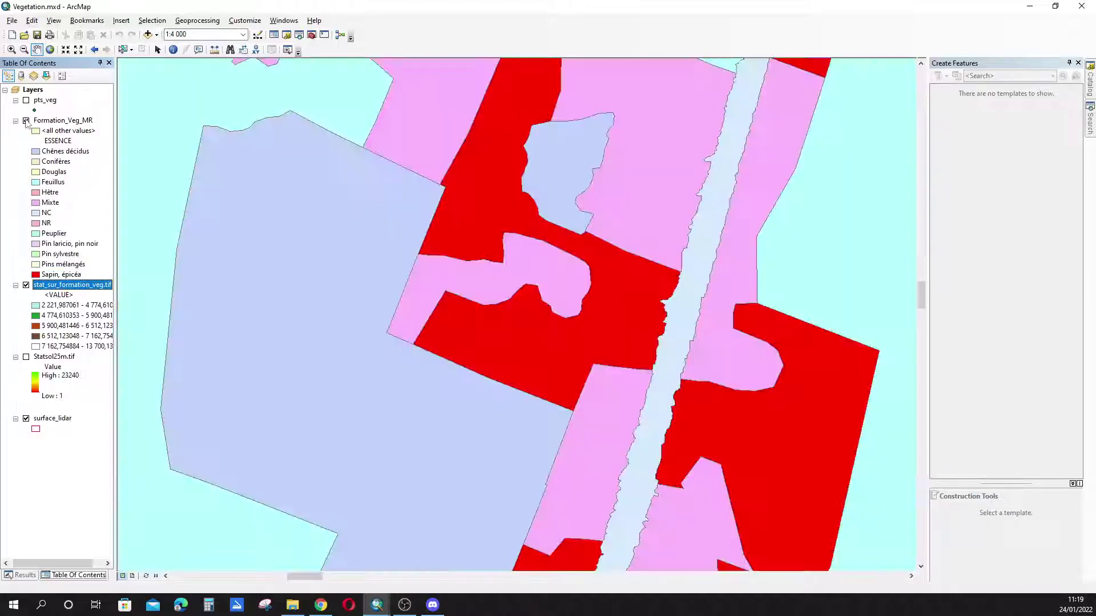
left_click(26, 121)
left_click(26, 121)
left_click(25, 121)
left_click(33, 120)
left_click(26, 121)
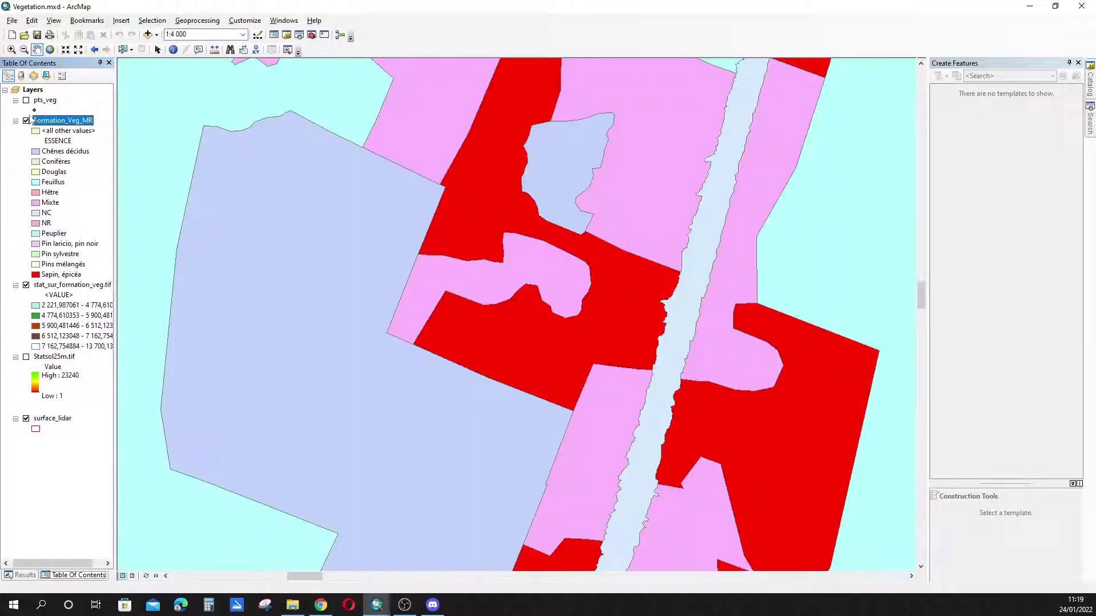
left_click(26, 121)
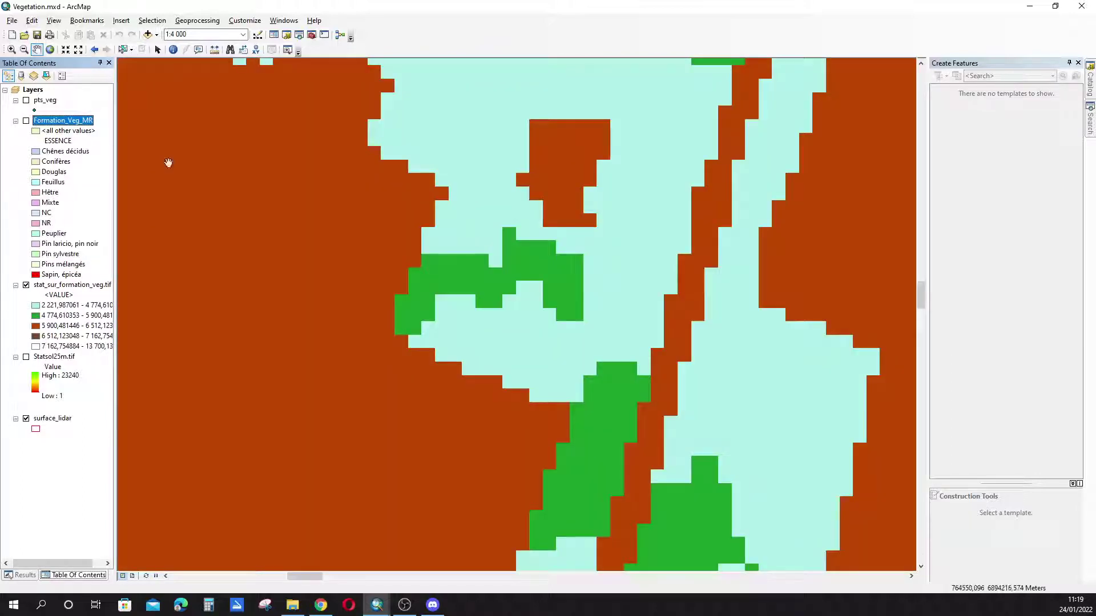
Identify the stat_sur_formation_veg.tif pixel values at several spots in the enclosed brown zone and in the green zone just south of it.
scroll(328, 283, "down", 1)
scroll(327, 282, "down", 1)
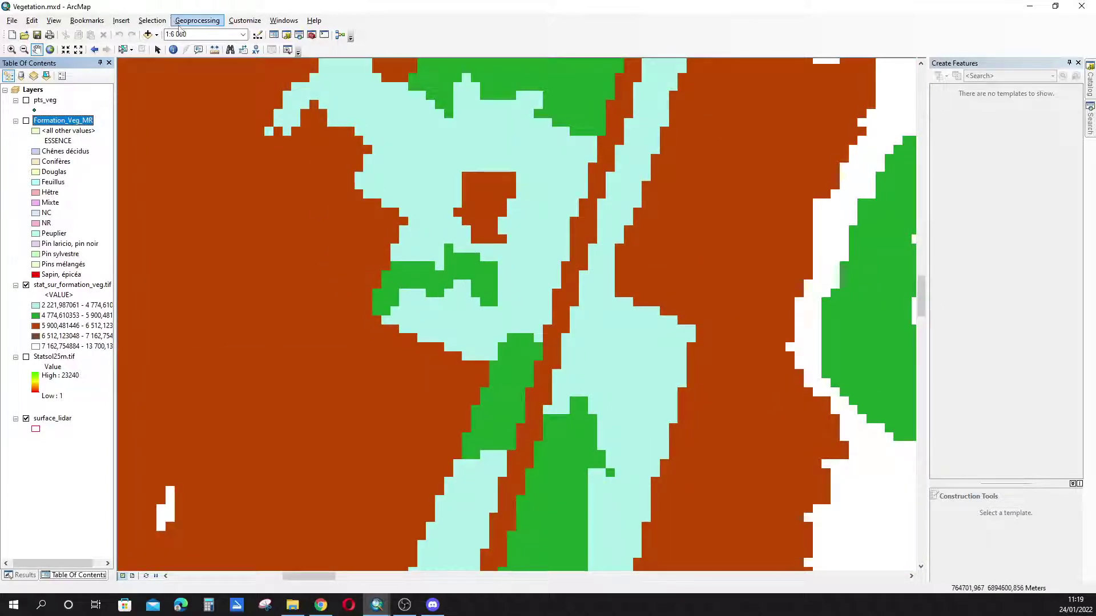
left_click(173, 49)
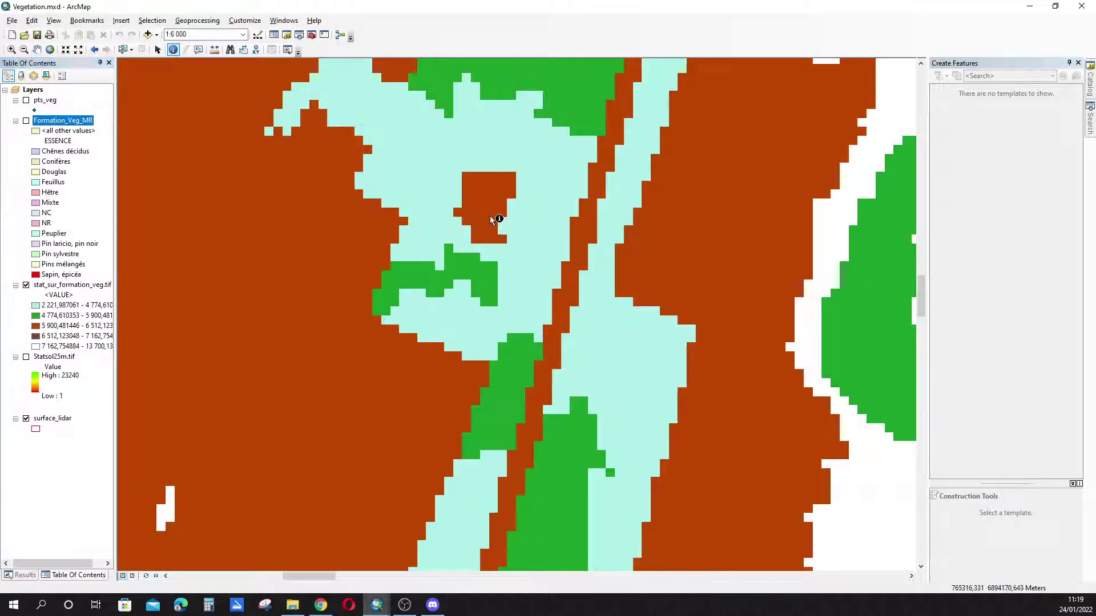
scroll(490, 216, "up", 2)
left_click(468, 167)
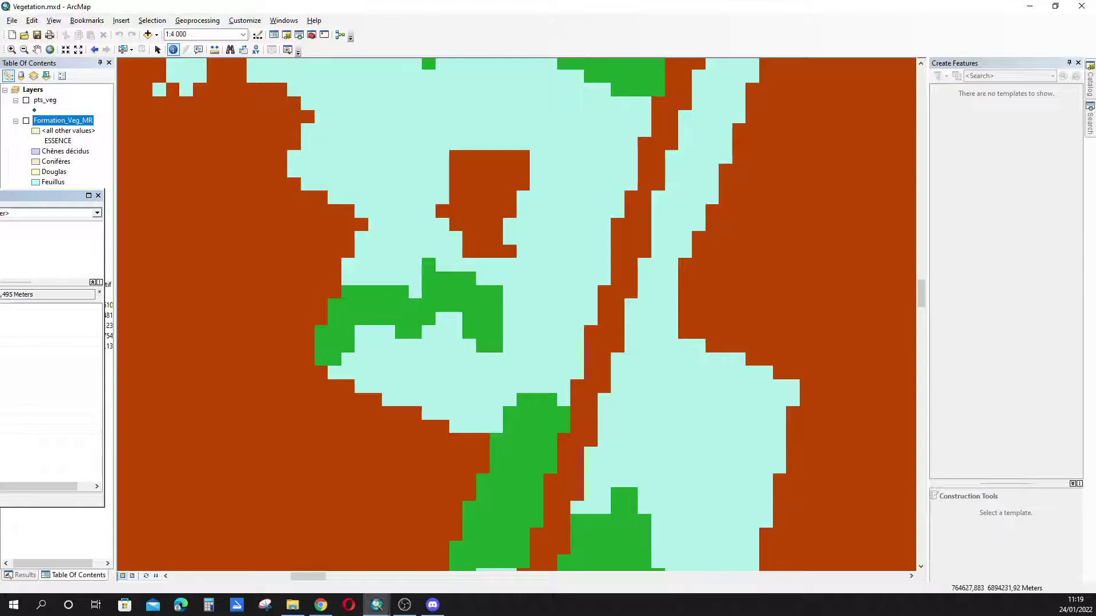
left_click_drag(46, 195, 637, 166)
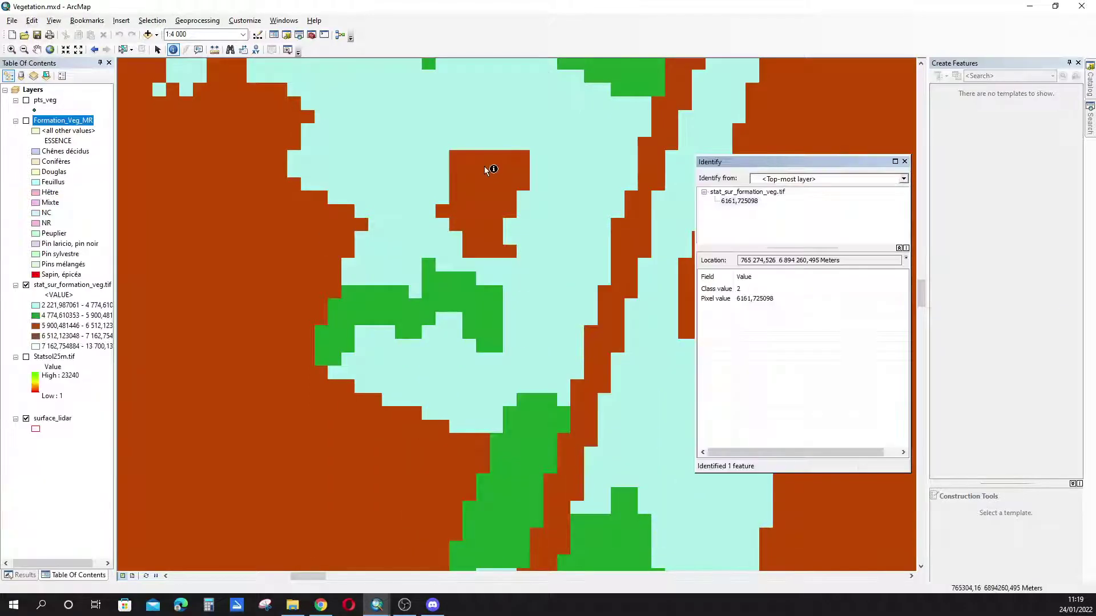
left_click(488, 189)
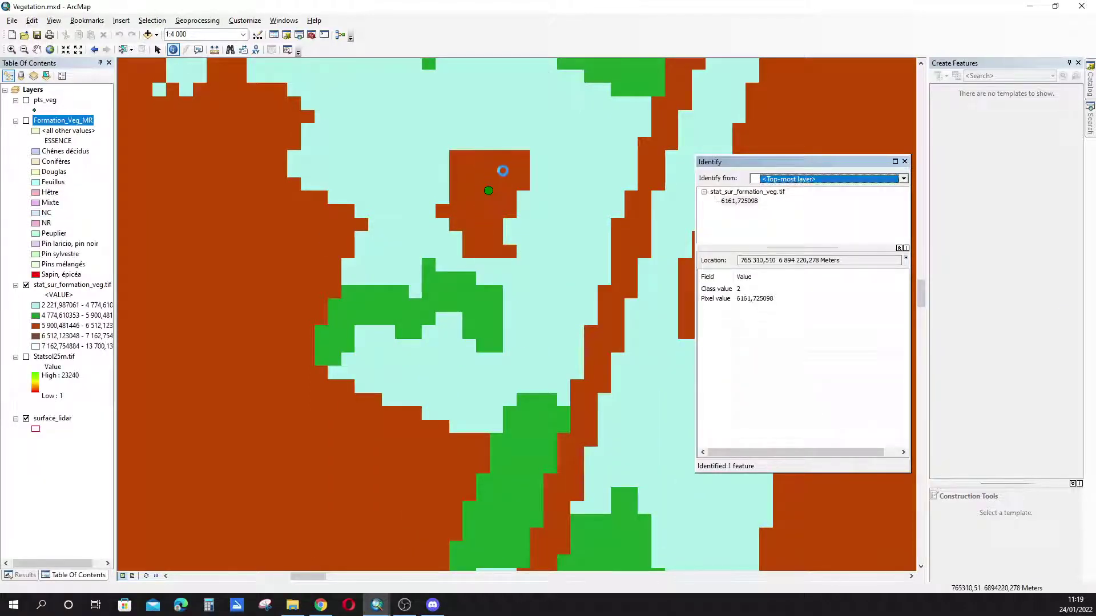
left_click(452, 214)
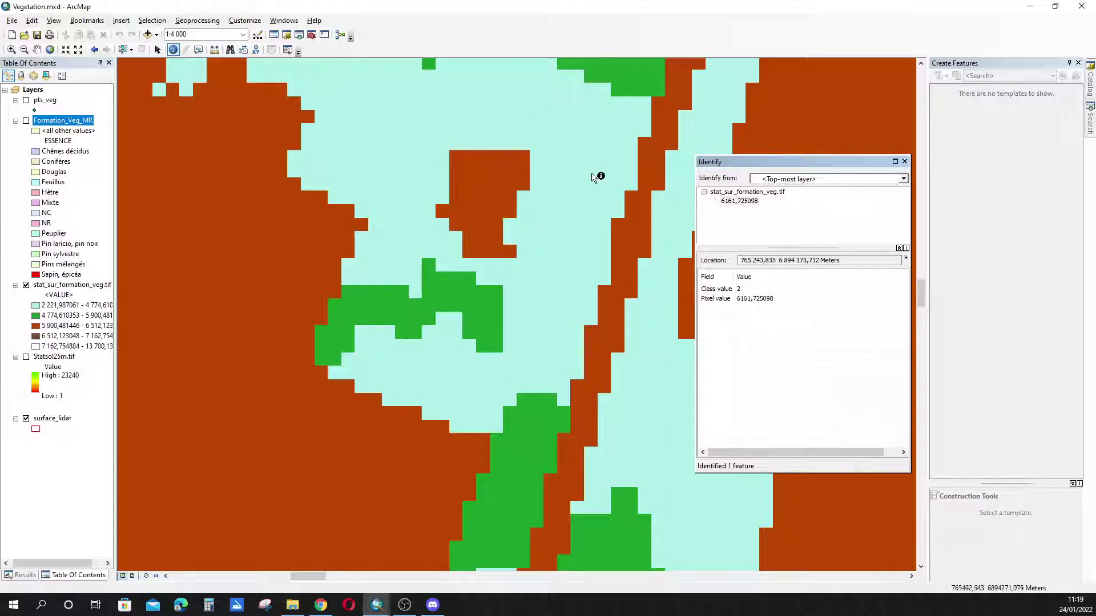
left_click(360, 317)
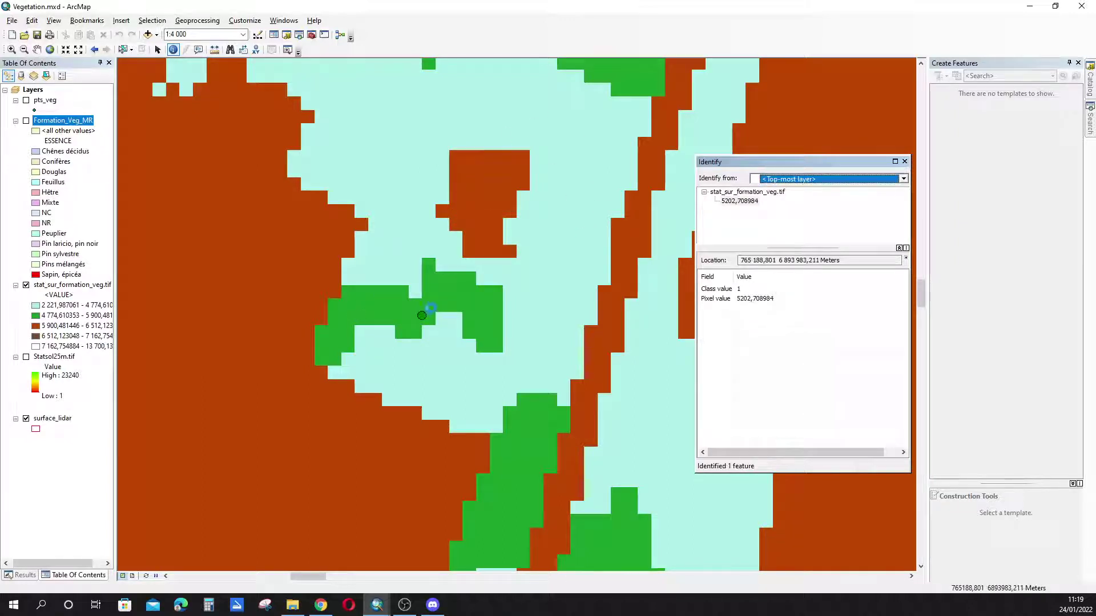
left_click(488, 324)
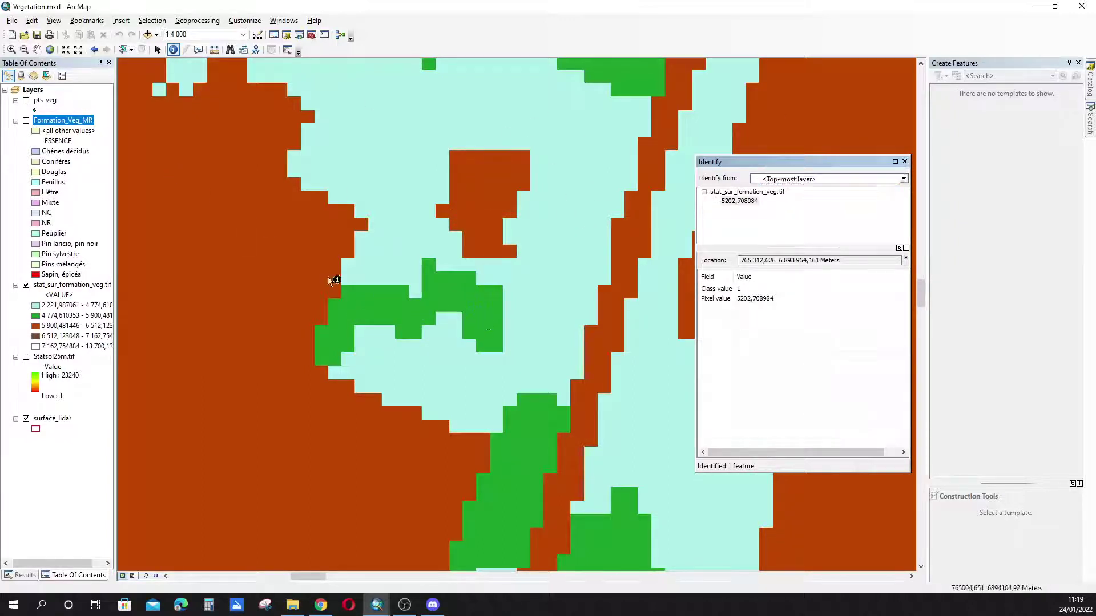
Show Formation_Veg_MR over the raster at 1:12 500 and identify a pixel in the blank area north of the Sapin, épicéa stands.
scroll(214, 320, "down", 3)
left_click(26, 121)
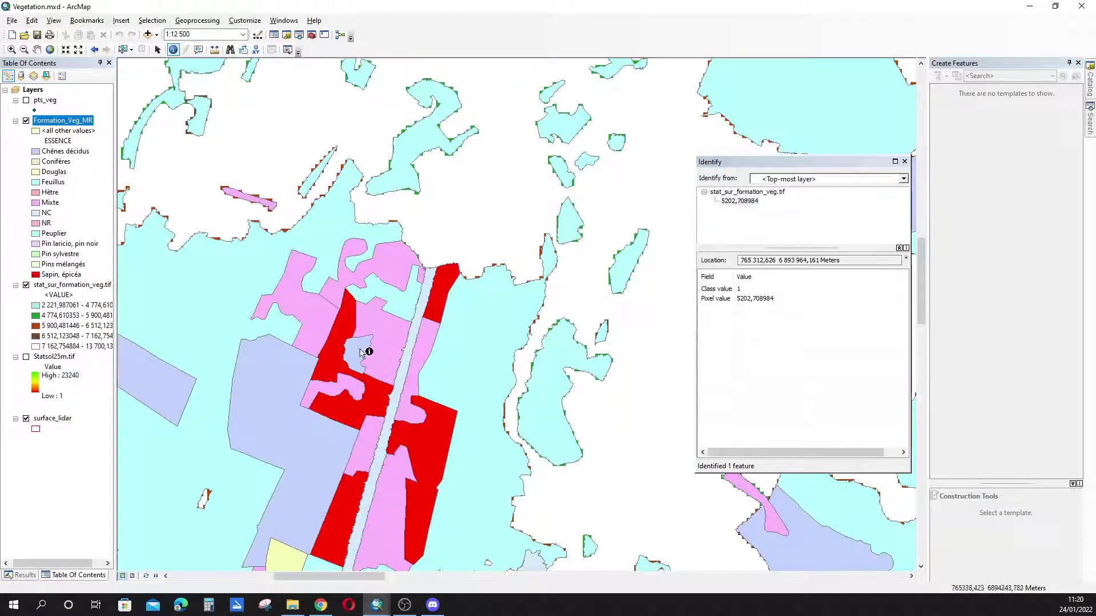
left_click(490, 175)
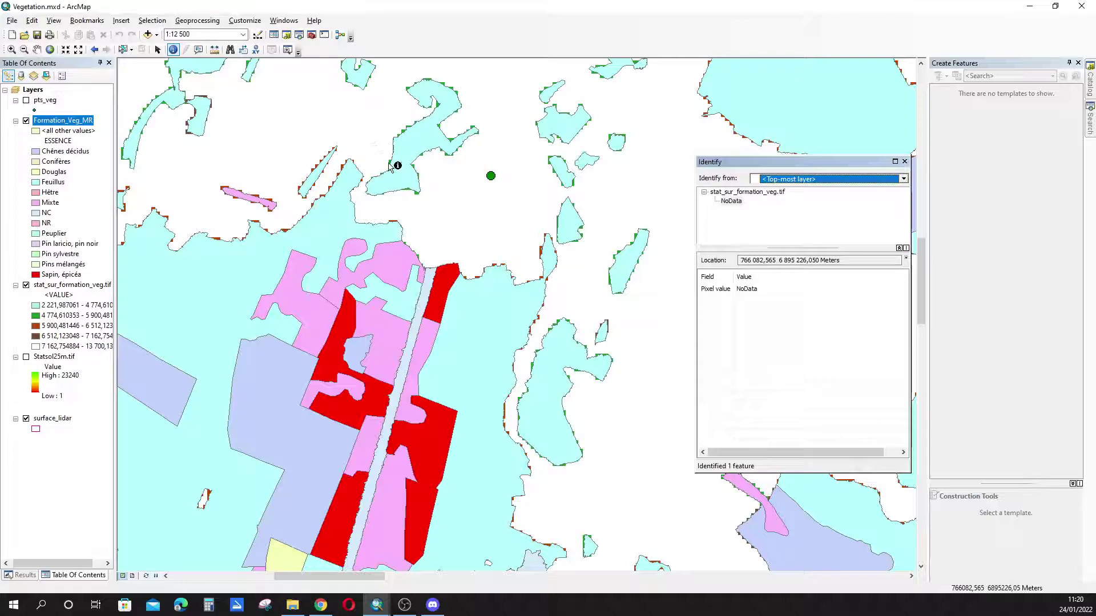
Focus on an isolated eastern Feuillus stand at 1:5 000, hide Formation_Veg_MR, and identify several pixel values inside the stand's green raster zone.
scroll(391, 165, "down", 5)
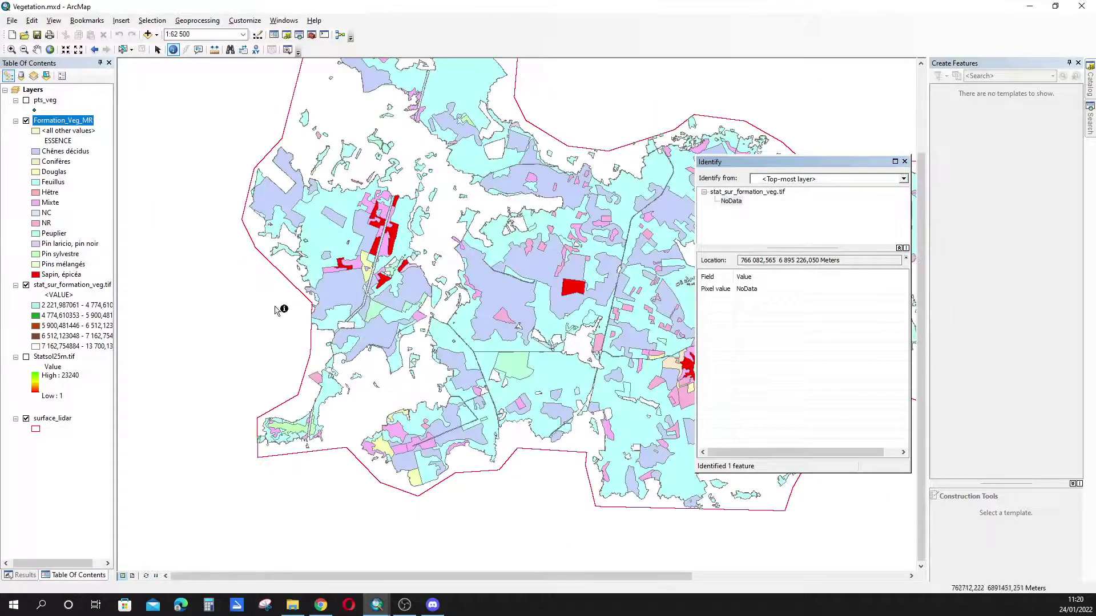
scroll(275, 310, "down", 2)
scroll(628, 250, "up", 4)
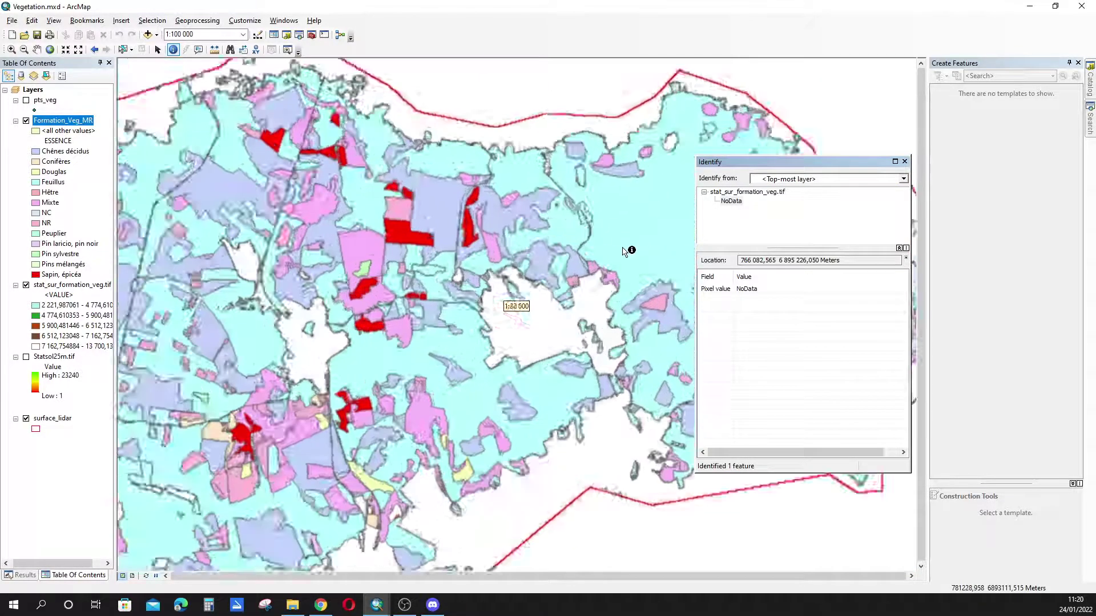
scroll(628, 250, "up", 5)
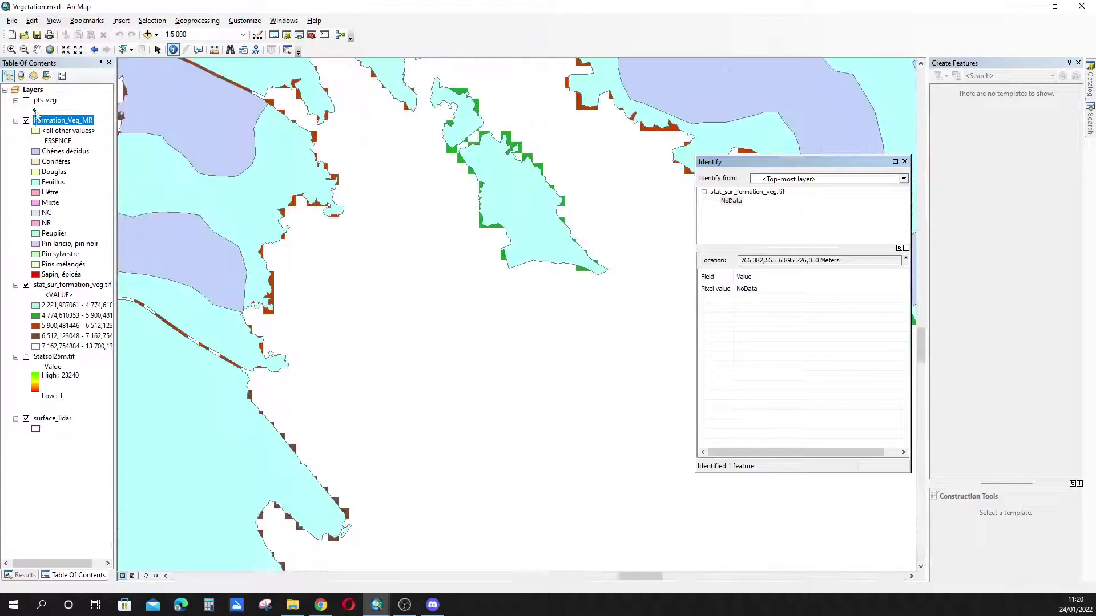
left_click(25, 121)
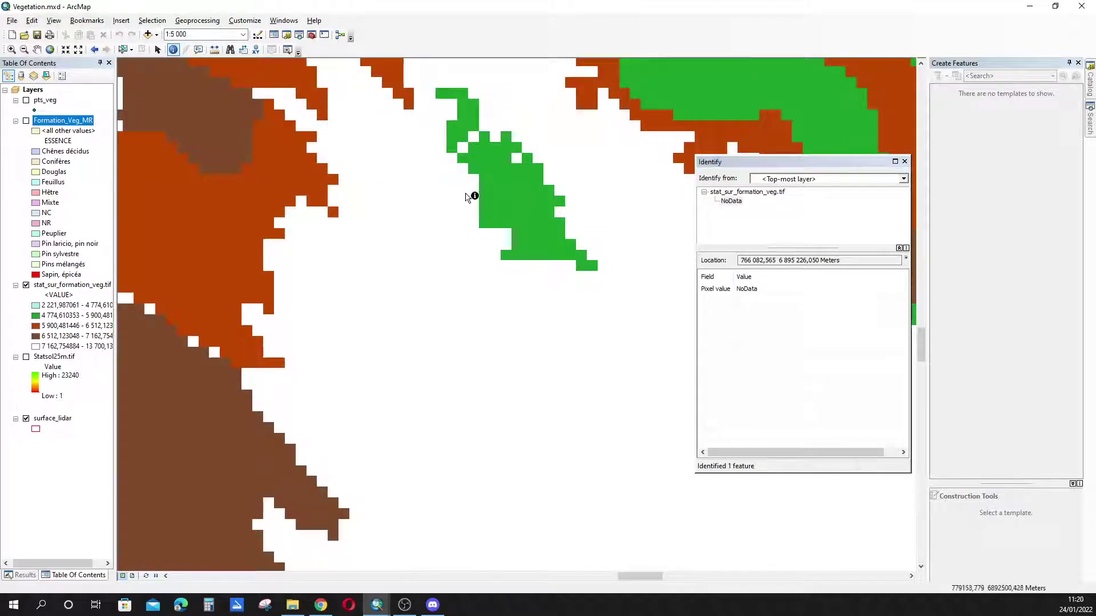
left_click(487, 160)
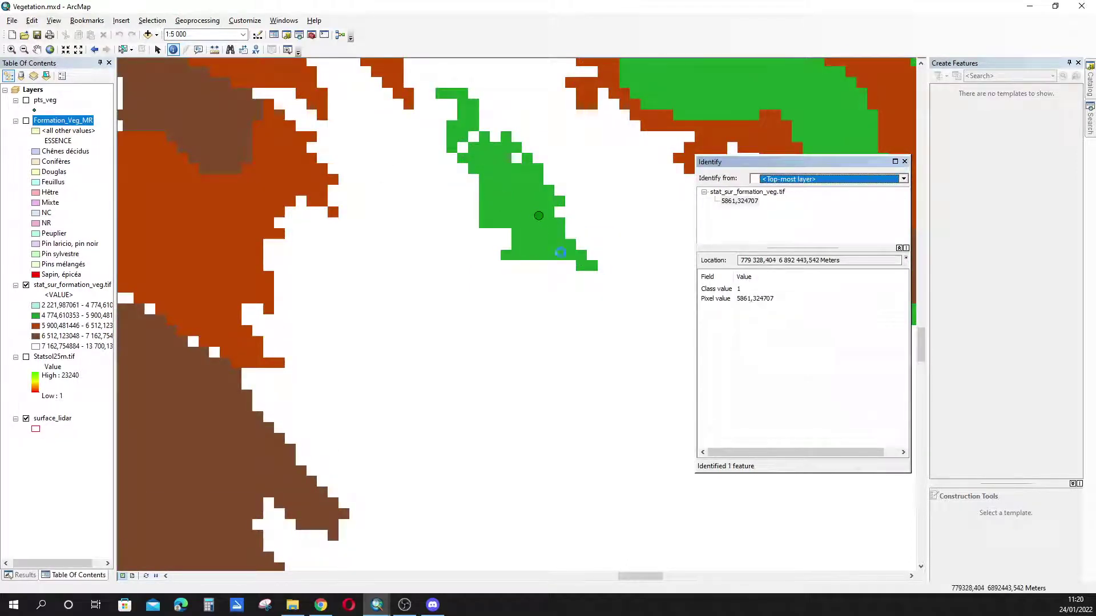
left_click(563, 253)
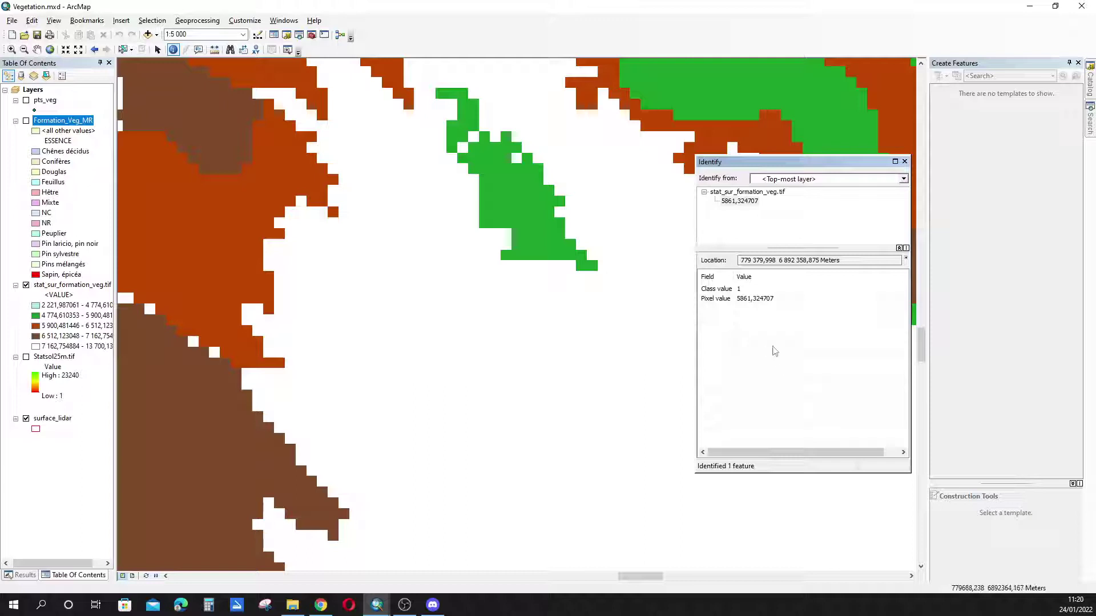
Symbolize stat_sur_formation_veg.tif by Unique Values, computing the missing unique values, and apply it to the map.
scroll(612, 206, "down", 1)
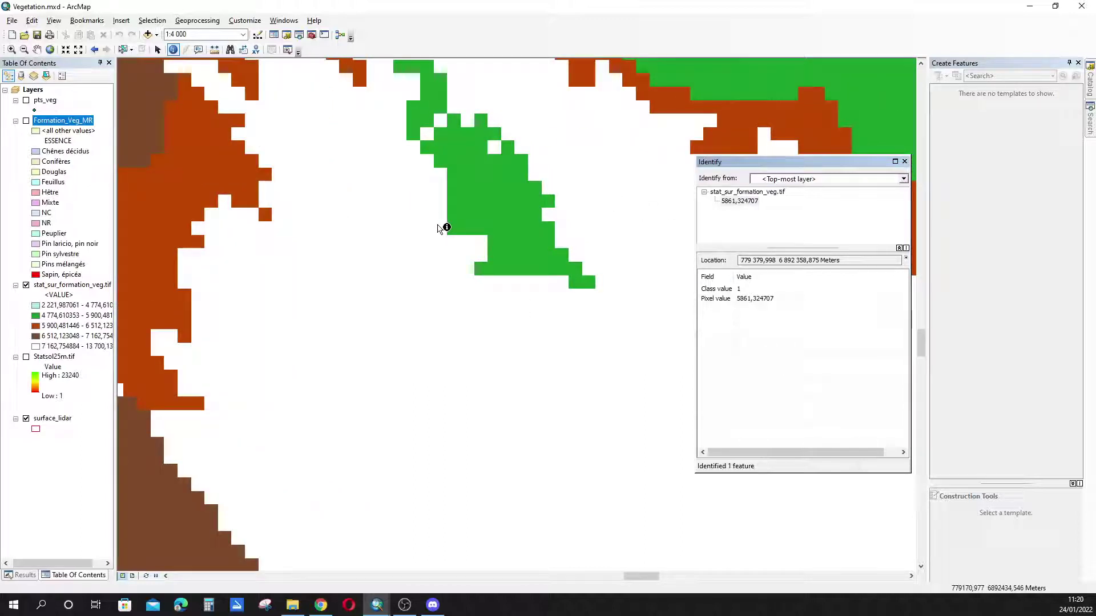
scroll(393, 363, "up", 10)
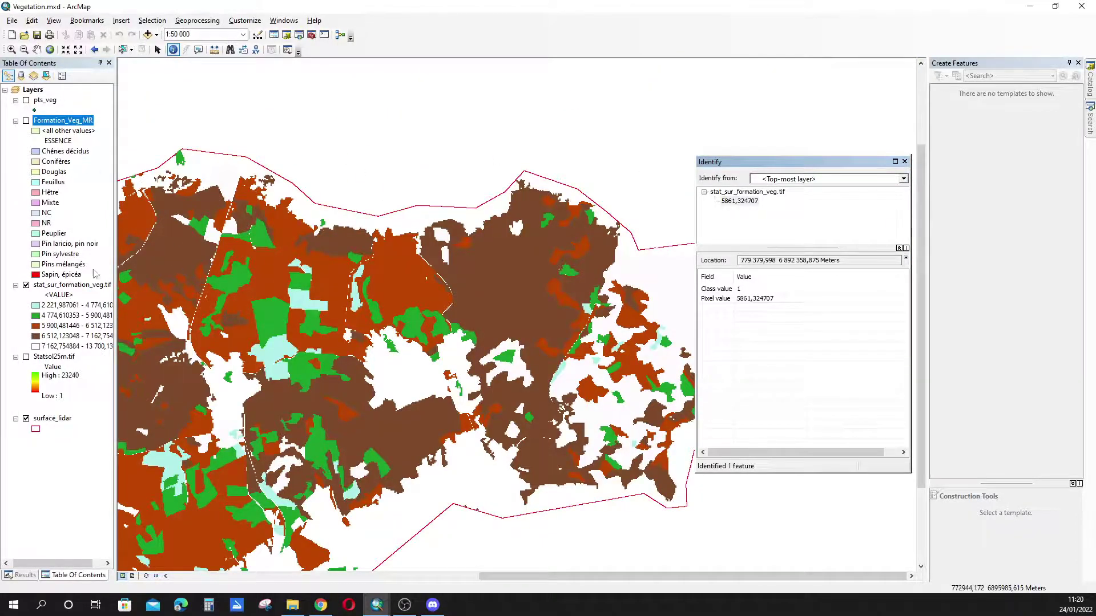
right_click(54, 286)
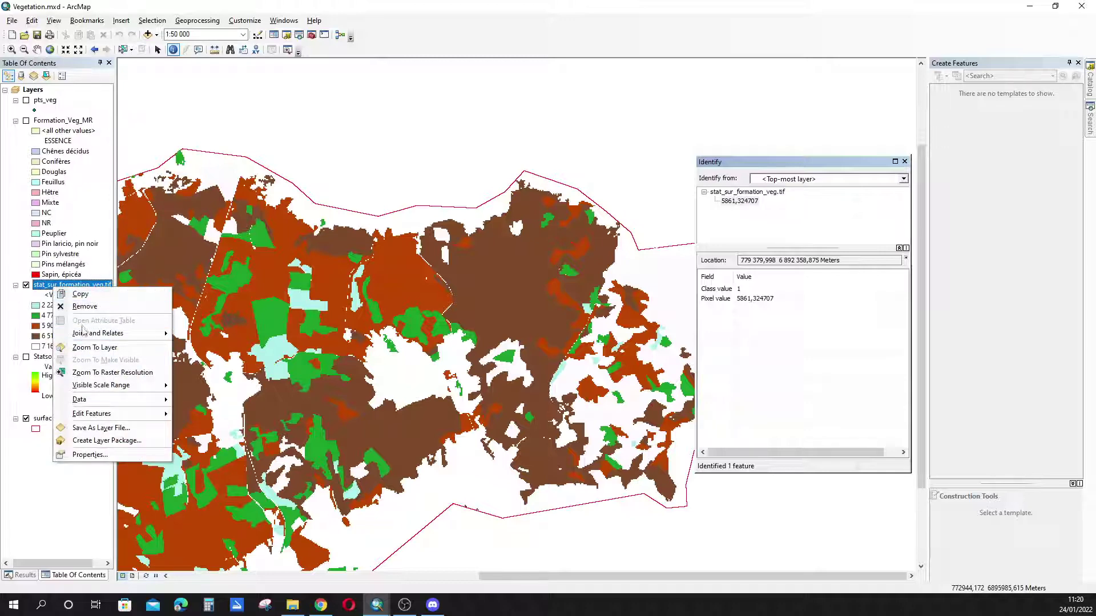
left_click(90, 455)
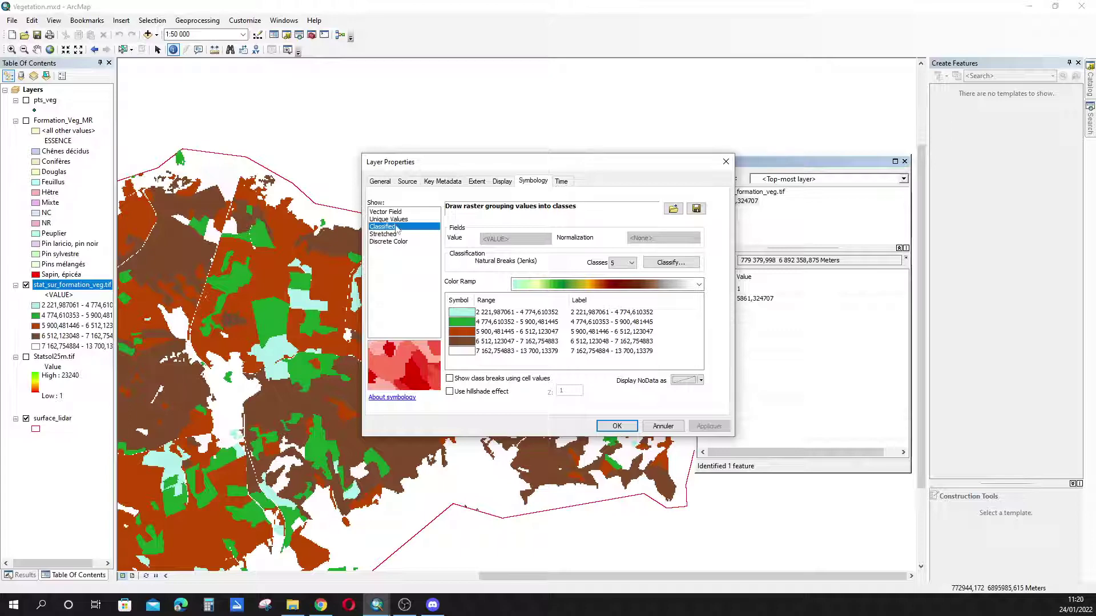
left_click(391, 219)
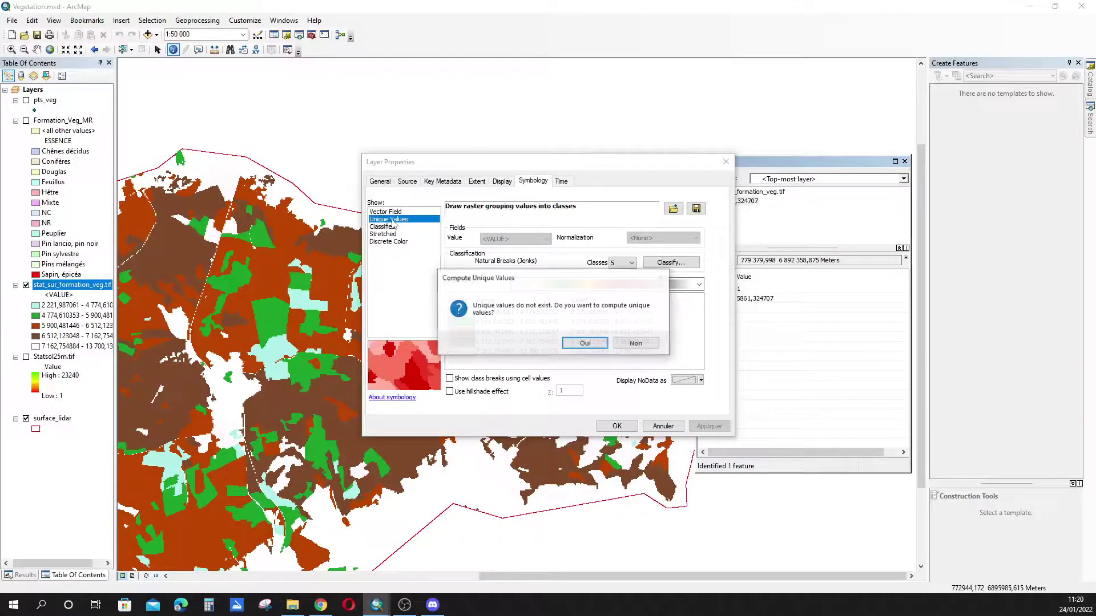
left_click(599, 346)
left_click(611, 426)
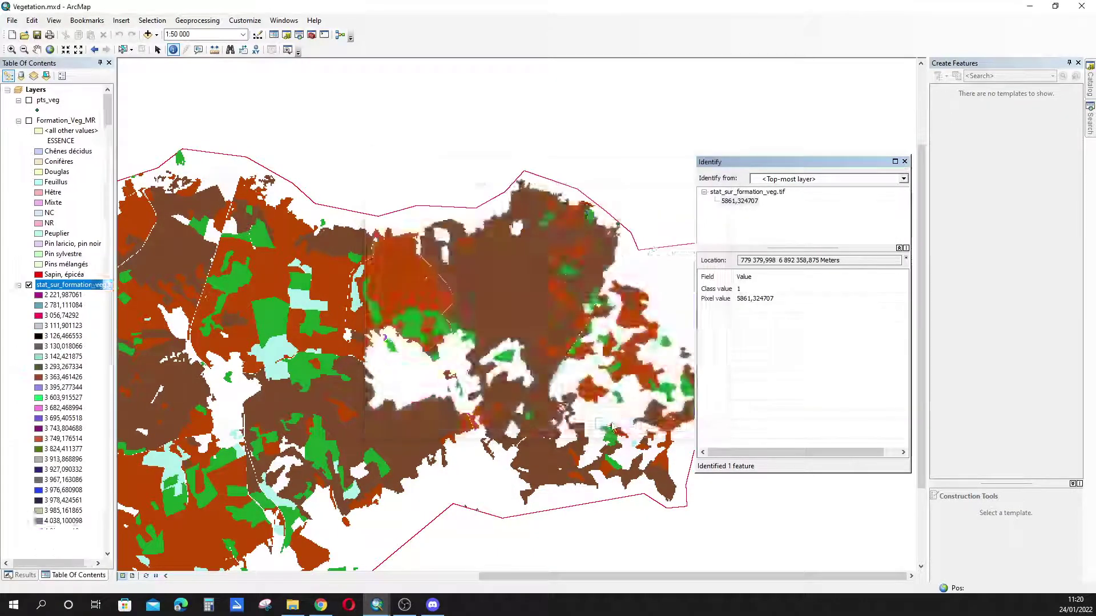
Switch the stat_sur_formation_veg.tif symbology back to Classified with 5 classes in a black-to-white ramp.
right_click(48, 285)
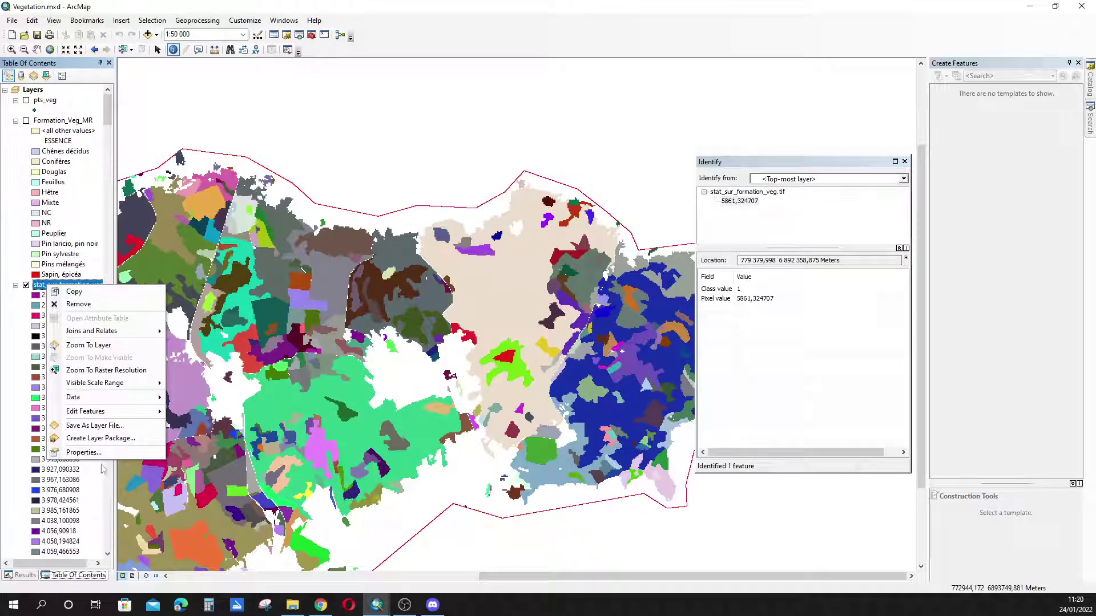
left_click(84, 452)
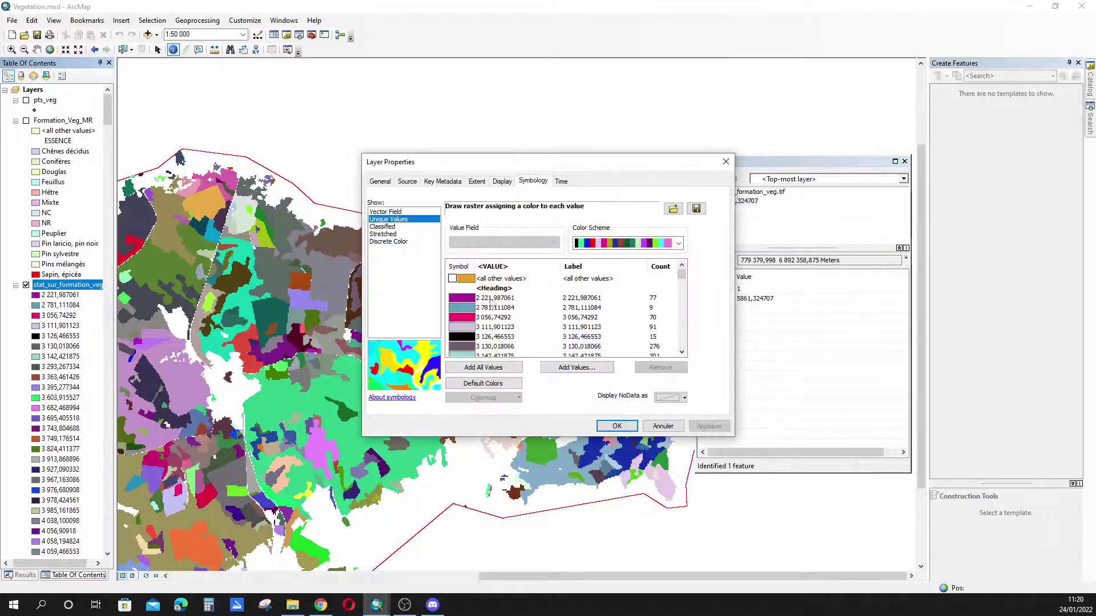
left_click(382, 227)
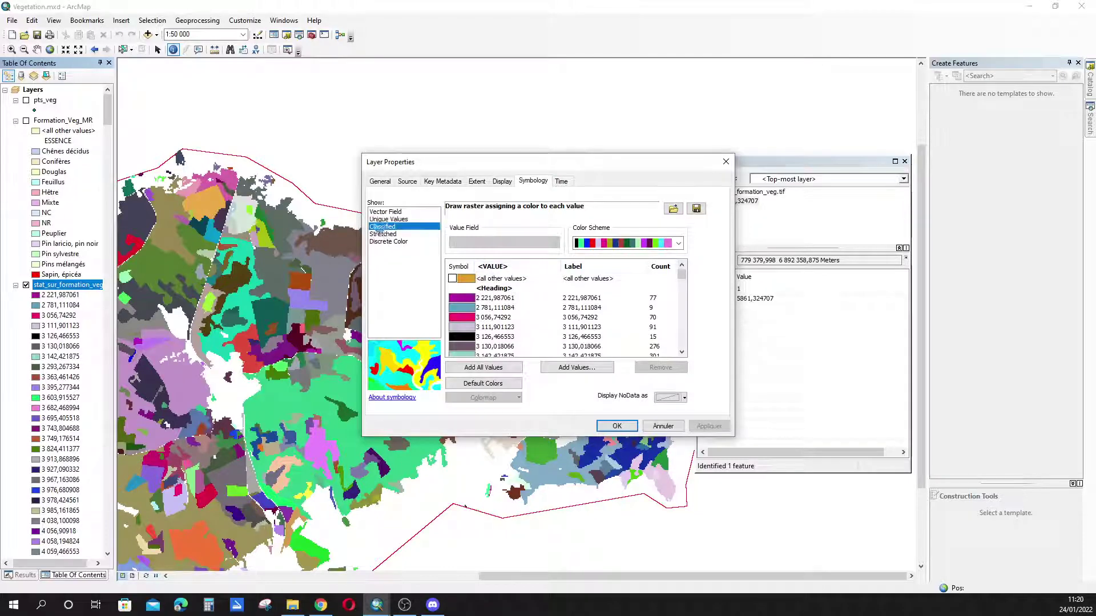
left_click(617, 426)
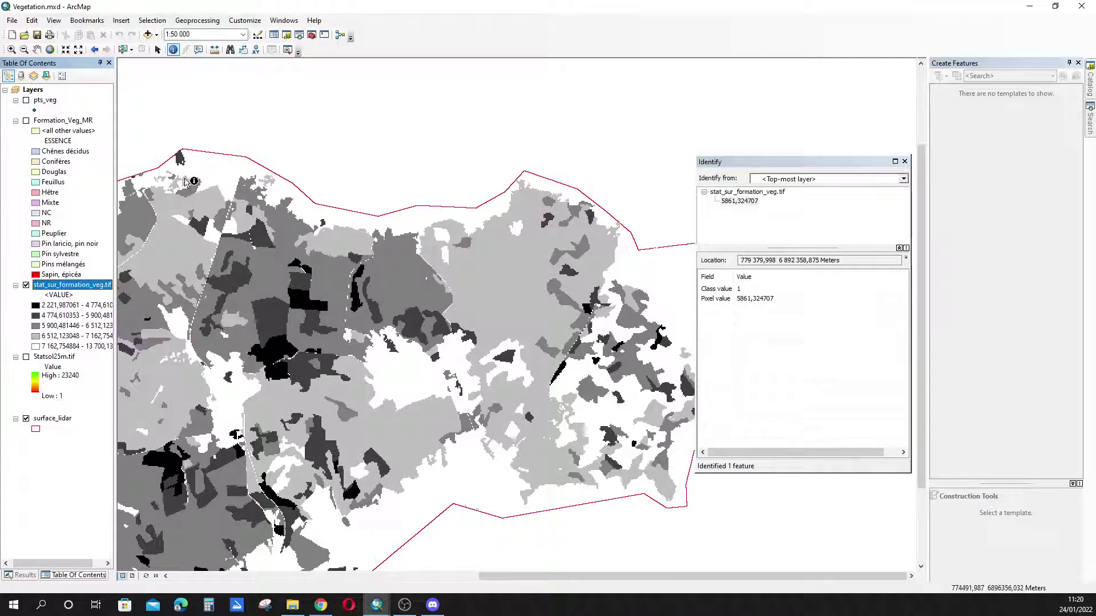
Show the pts_veg layer and reopen last week's Feature To Point run with Formation_Veg_MR as input and Inside enabled, keeping the map visible.
left_click(26, 100)
left_click(123, 51)
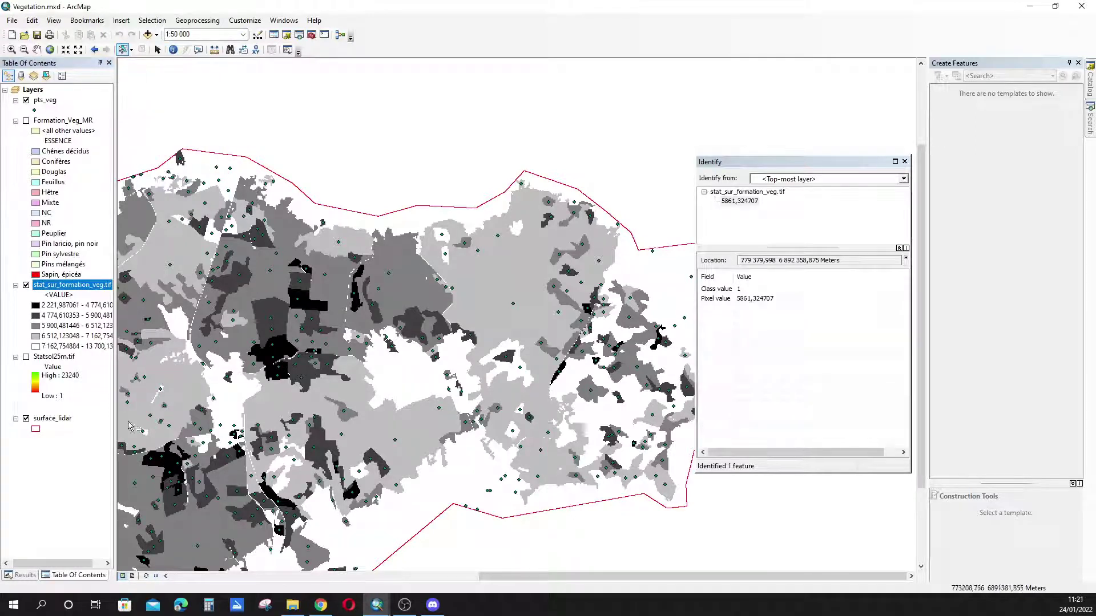
left_click(23, 575)
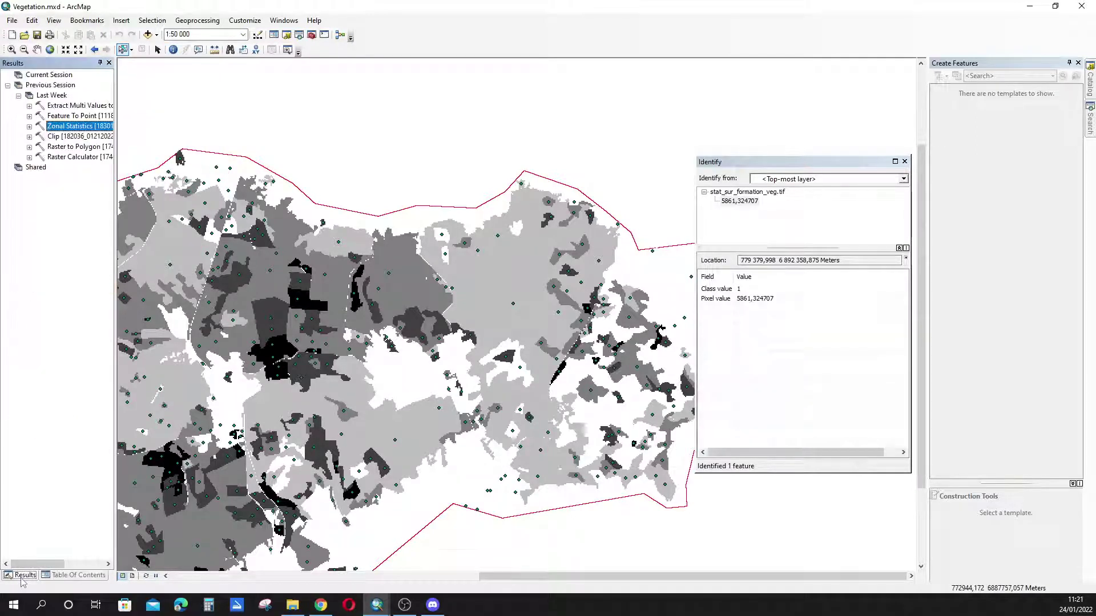
double_click(71, 117)
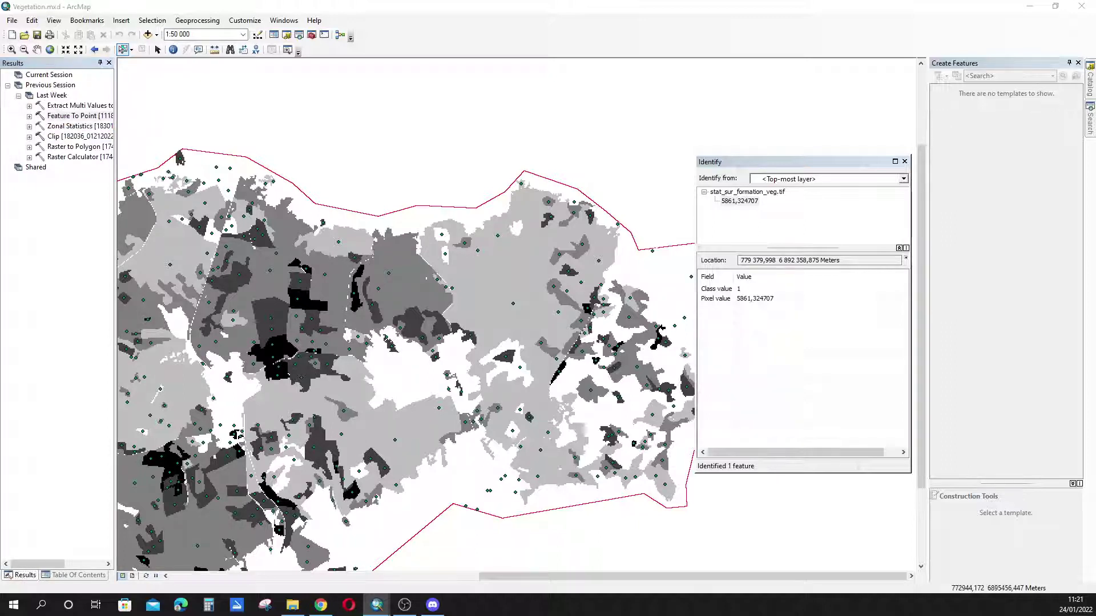
left_click_drag(248, 171, 520, 270)
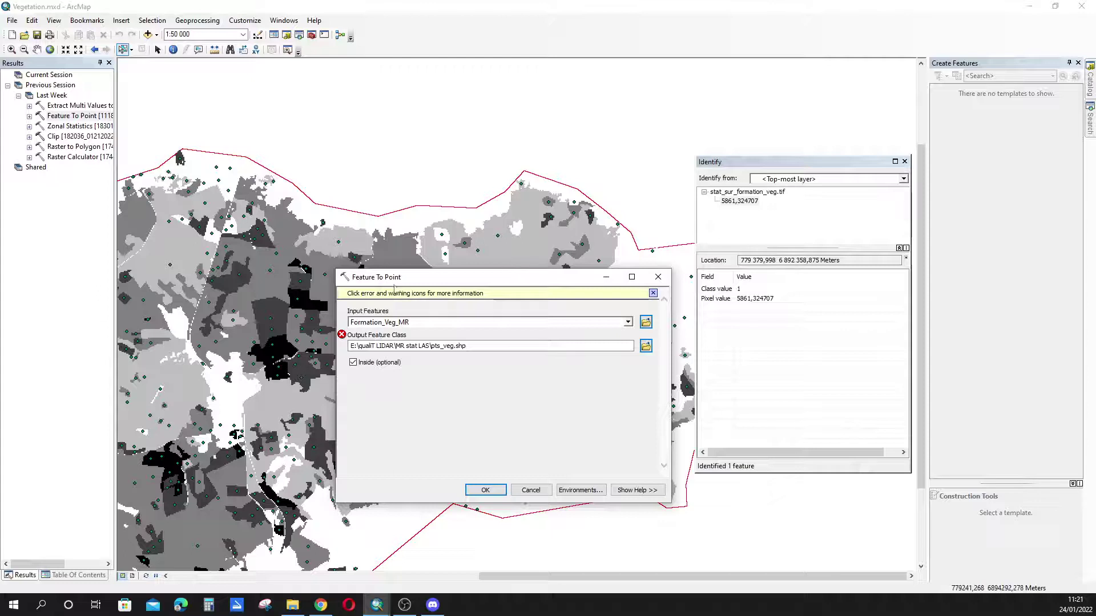
left_click_drag(400, 277, 591, 279)
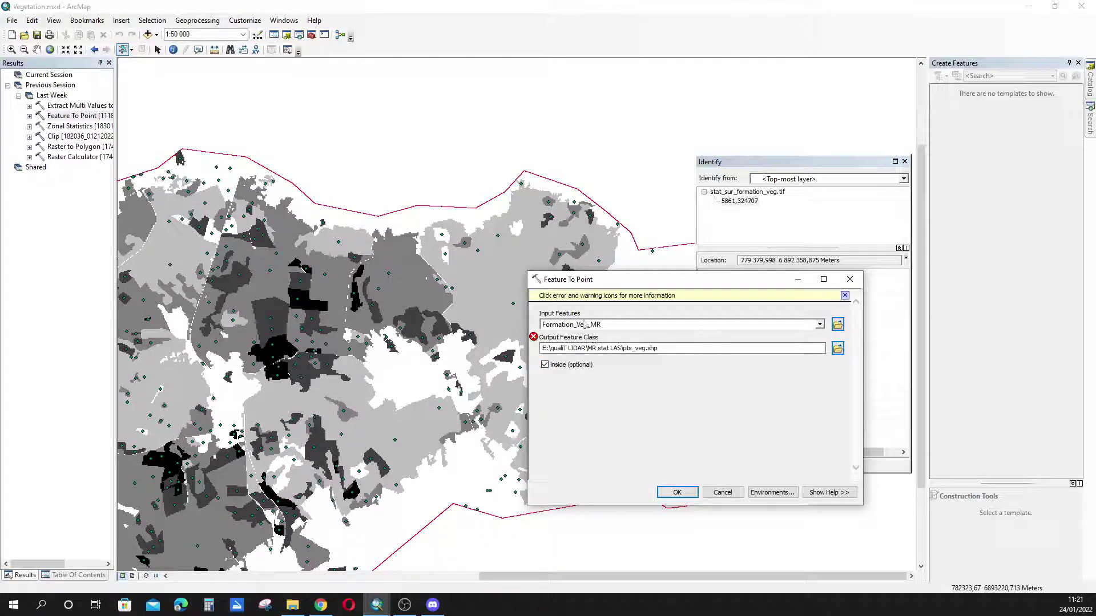
Examine at several scales how the pts_veg points fall inside the raster zones, and close the Feature To Point tool without running it.
scroll(370, 240, "up", 2)
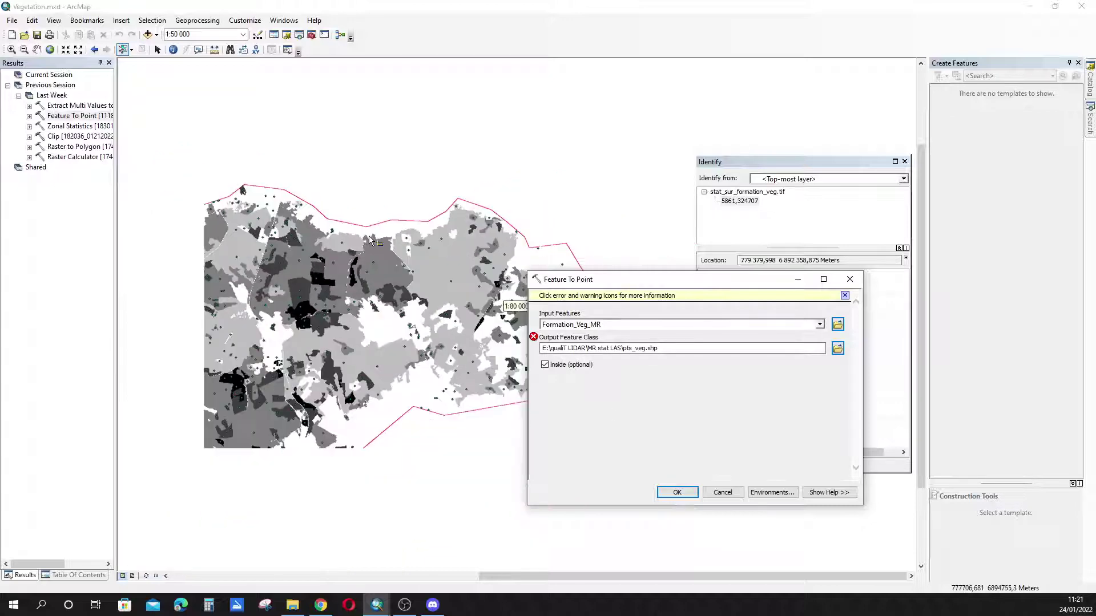
scroll(375, 331, "up", 1)
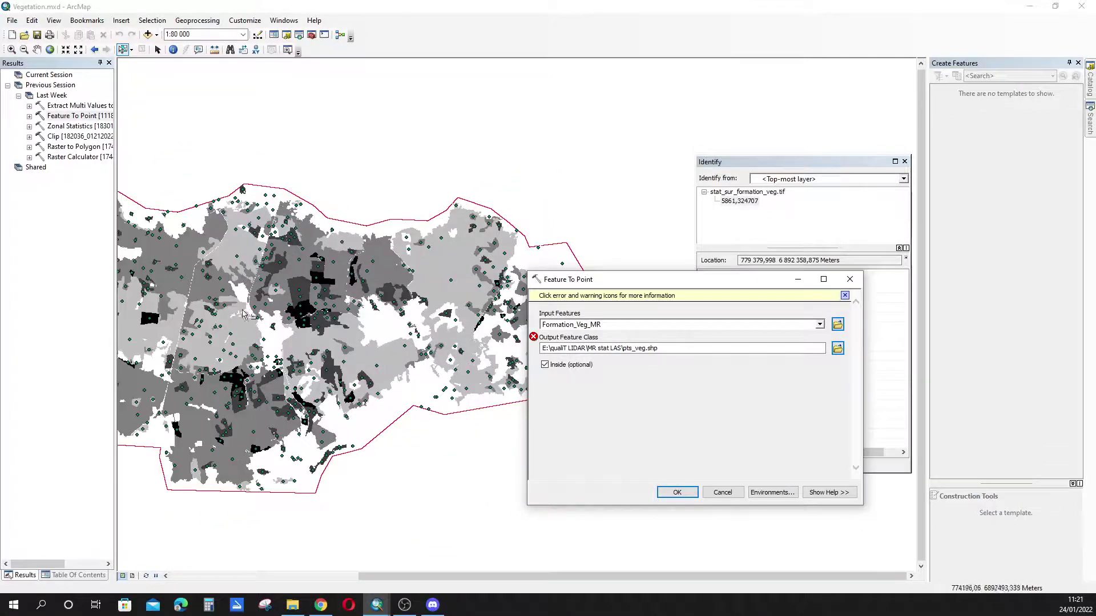
scroll(329, 371, "up", 1)
scroll(345, 352, "down", 5)
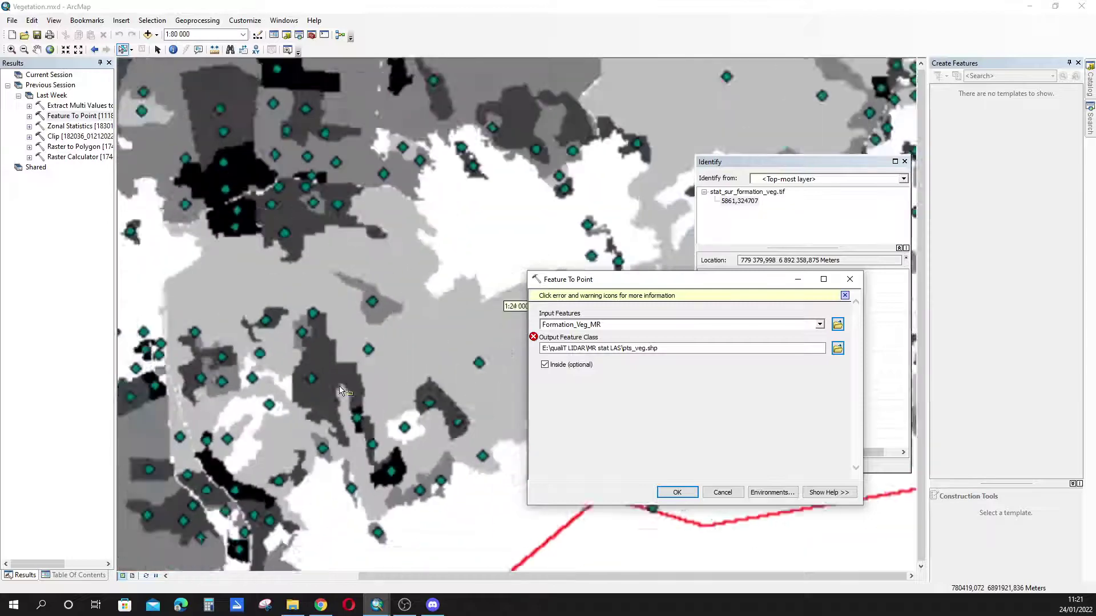
scroll(286, 296, "up", 2)
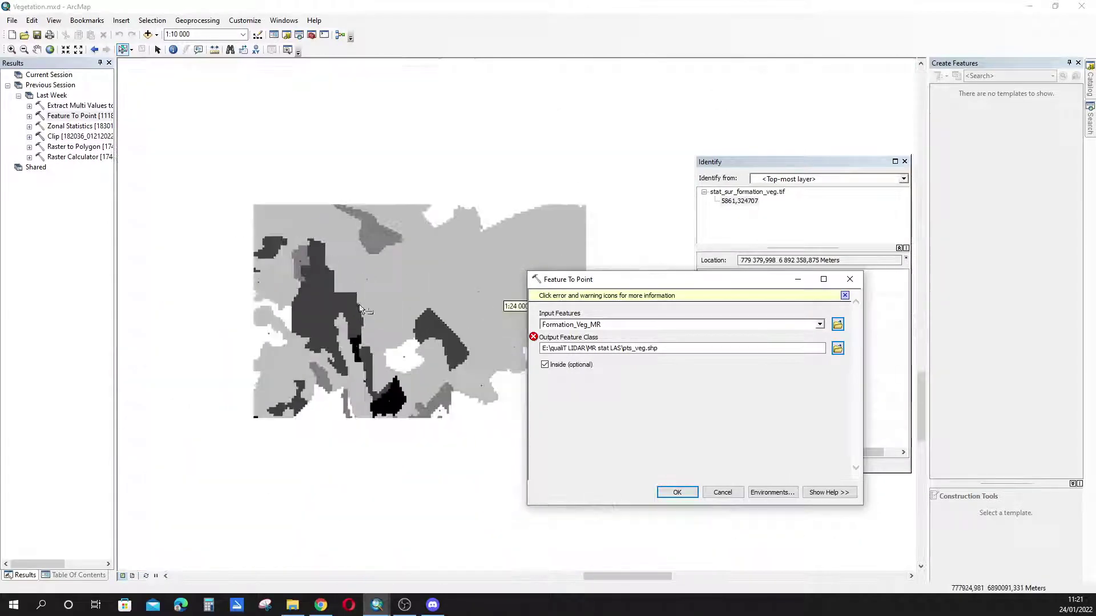
scroll(500, 263, "up", 2)
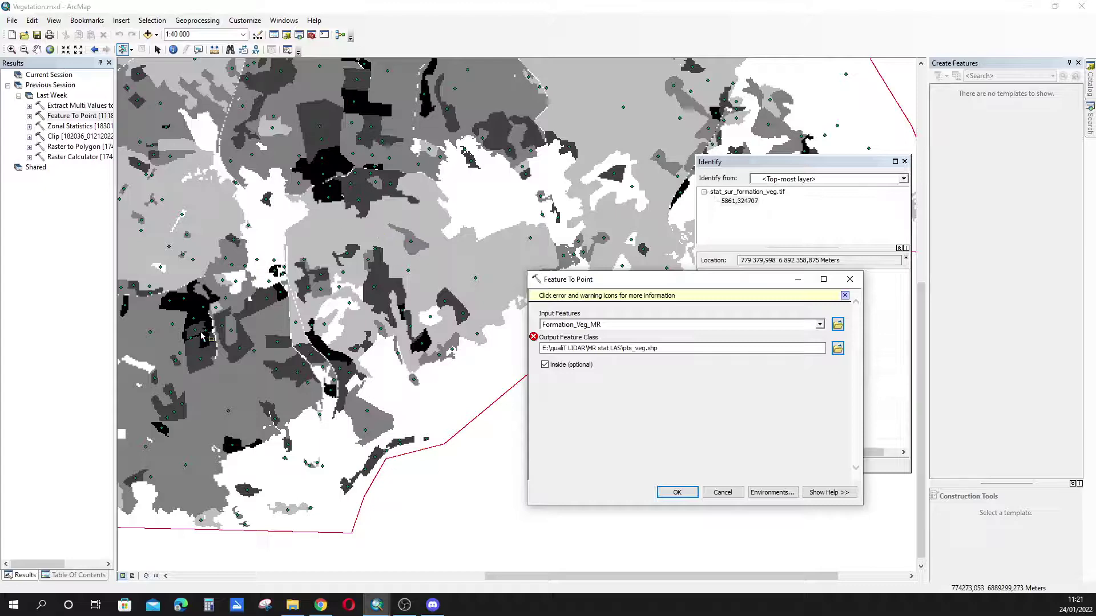
scroll(380, 331, "up", 1)
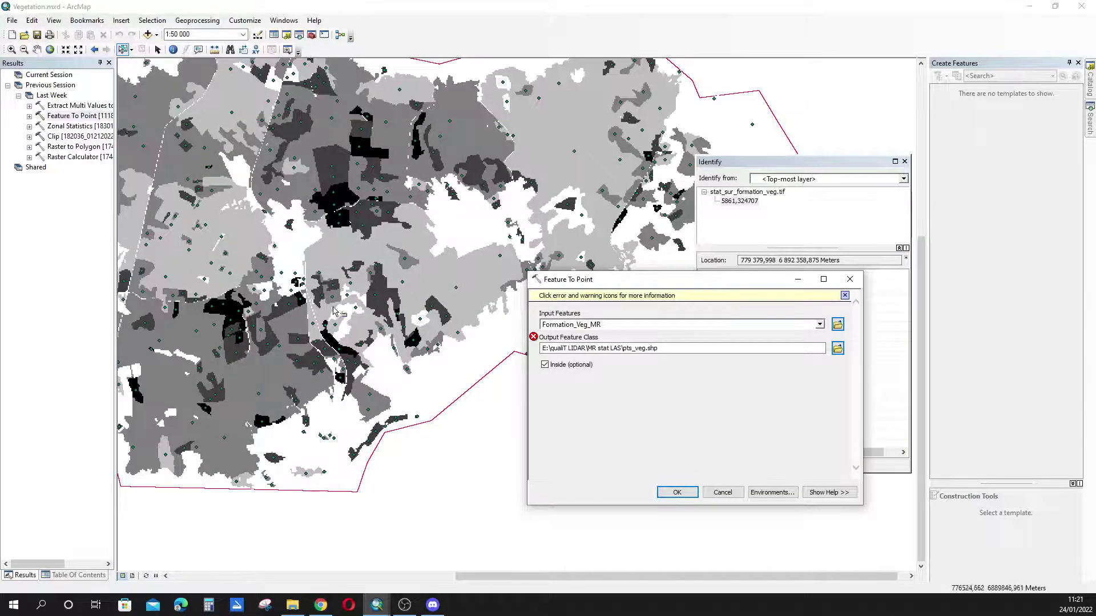
scroll(269, 251, "down", 1)
scroll(457, 253, "up", 1)
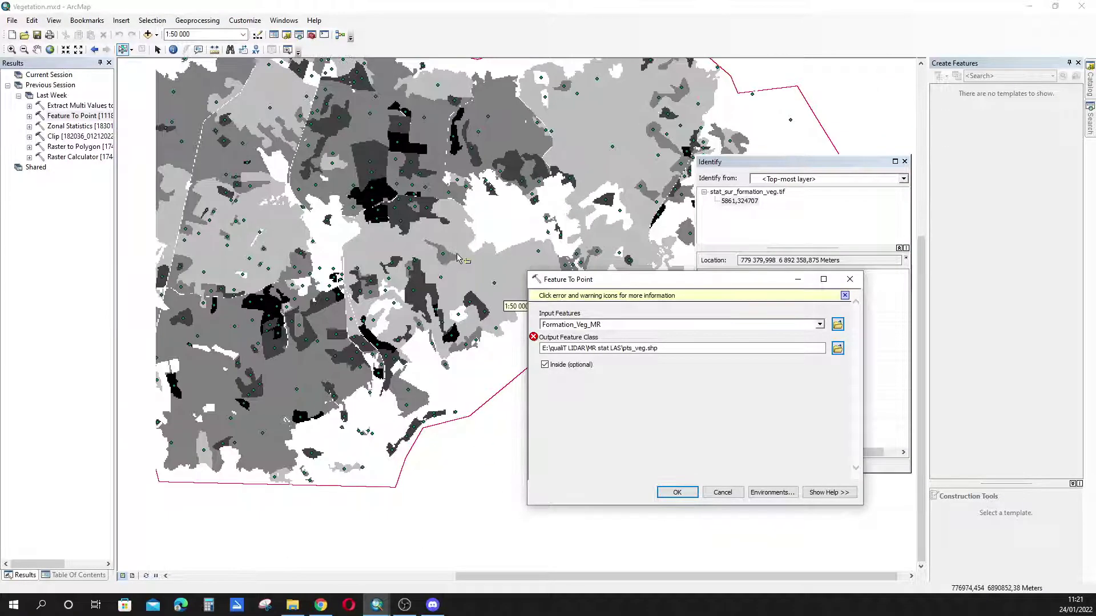
scroll(577, 220, "down", 5)
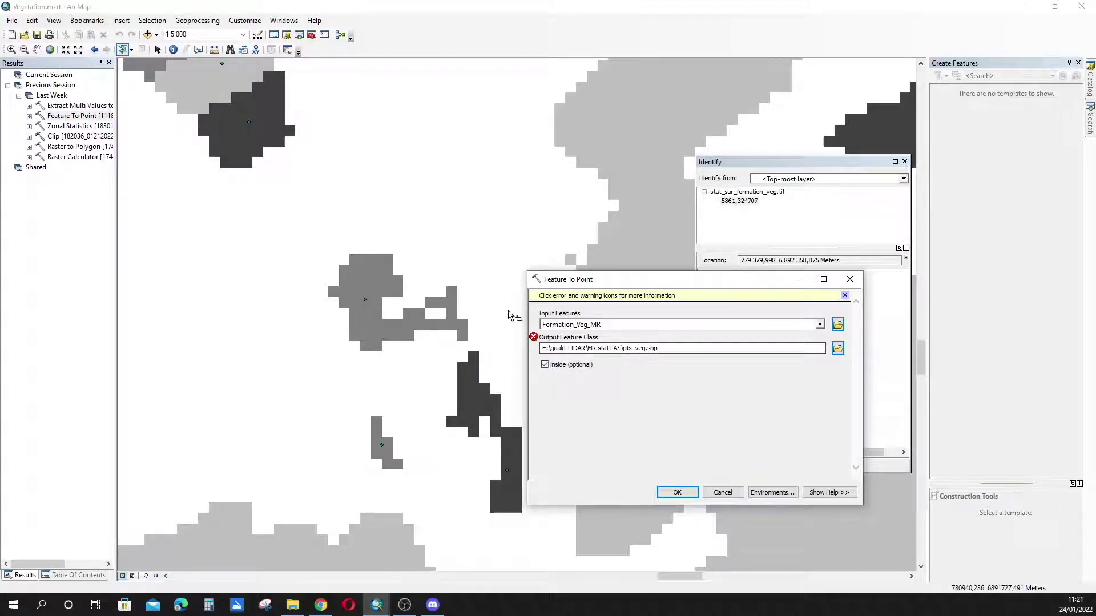
scroll(510, 316, "up", 4)
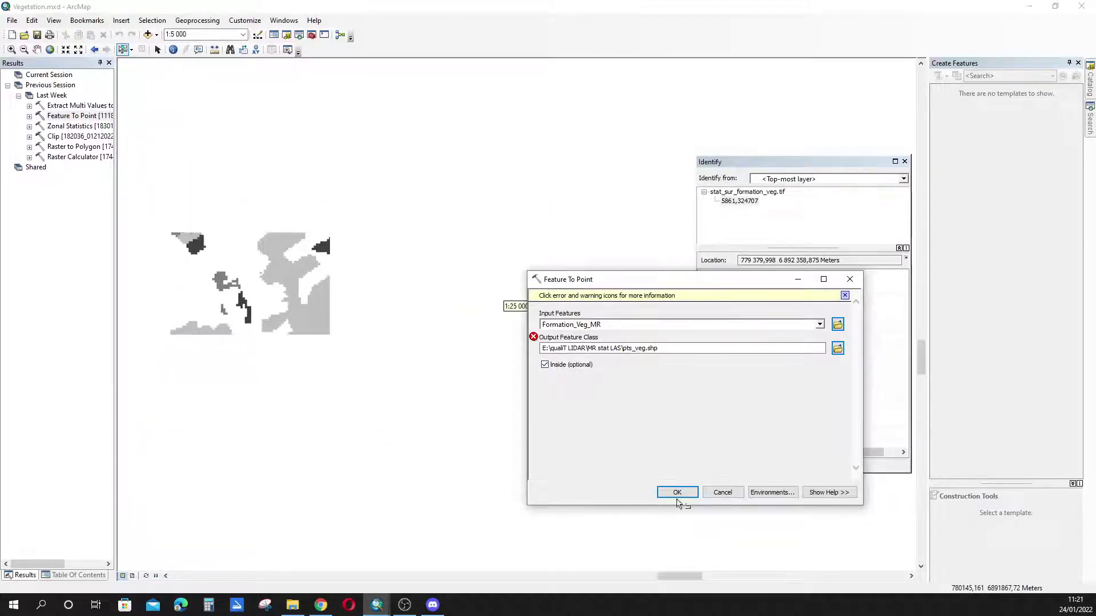
left_click(850, 280)
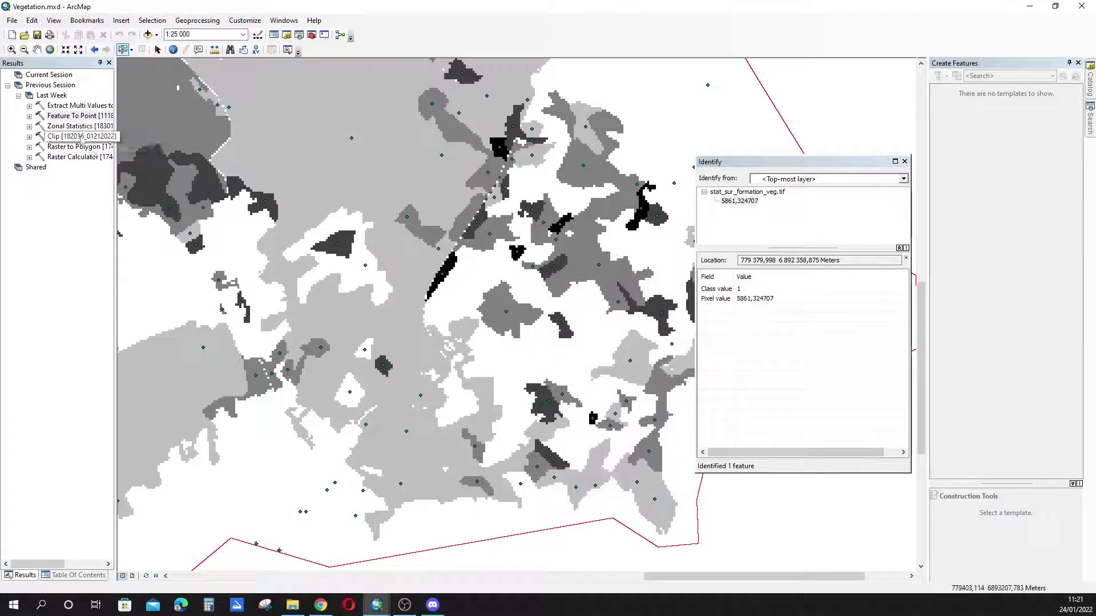
Inspect the tiny isolated raster zones and their points along the southern surface_lidar boundary at 1:3 000.
scroll(294, 548, "down", 4)
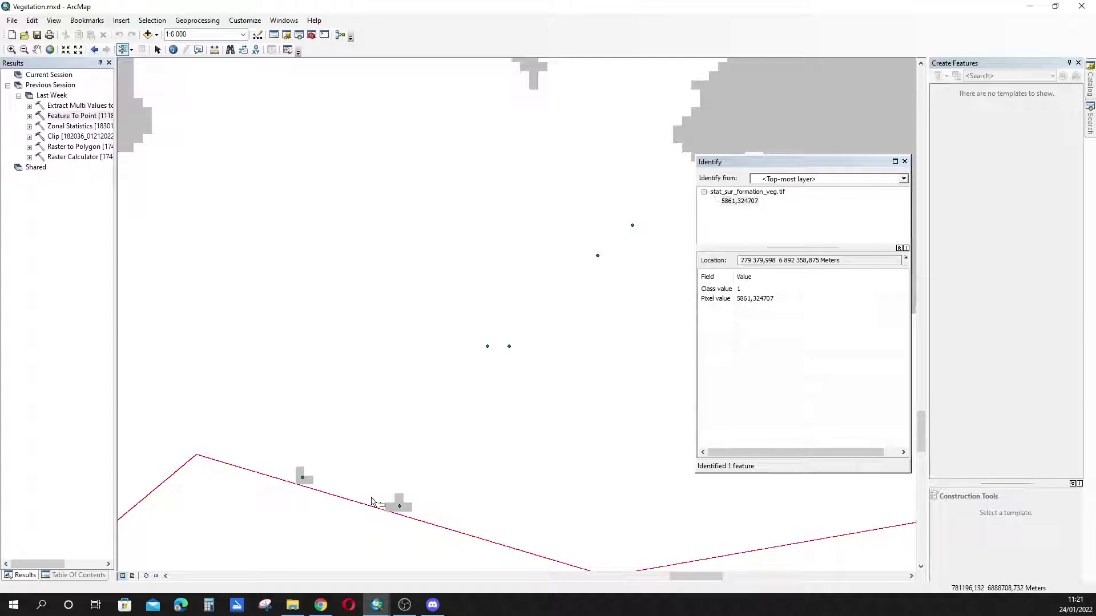
scroll(372, 501, "down", 2)
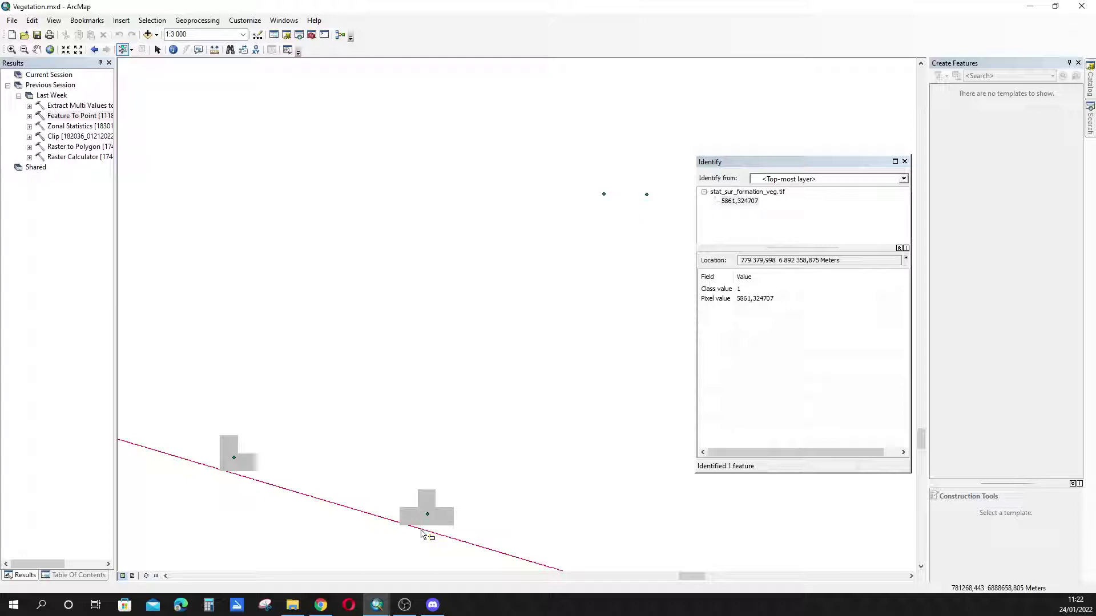
scroll(197, 497, "down", 6)
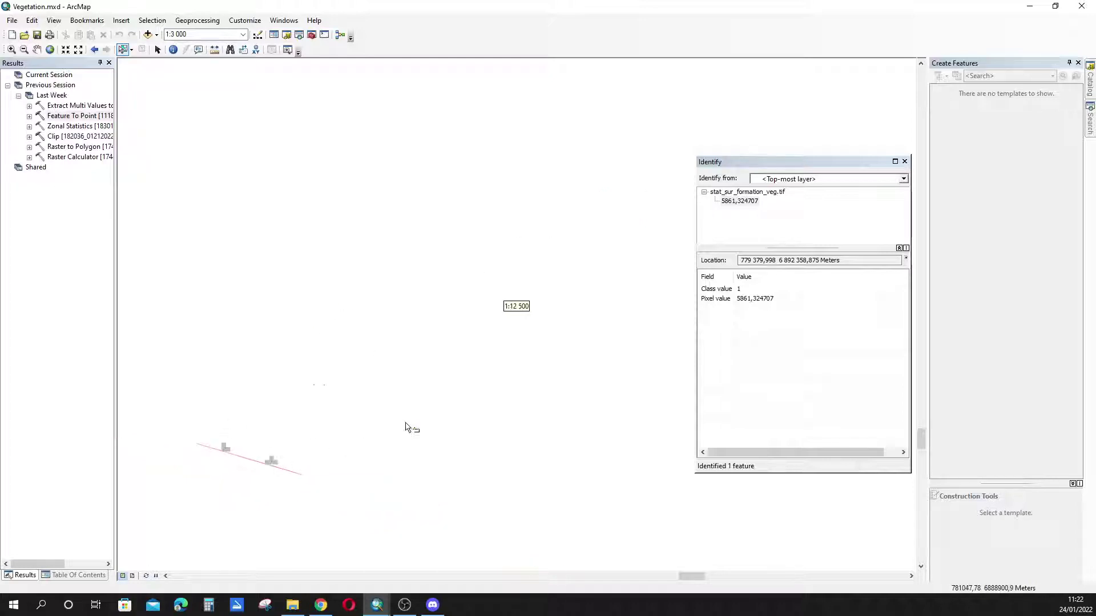
scroll(400, 417, "down", 2)
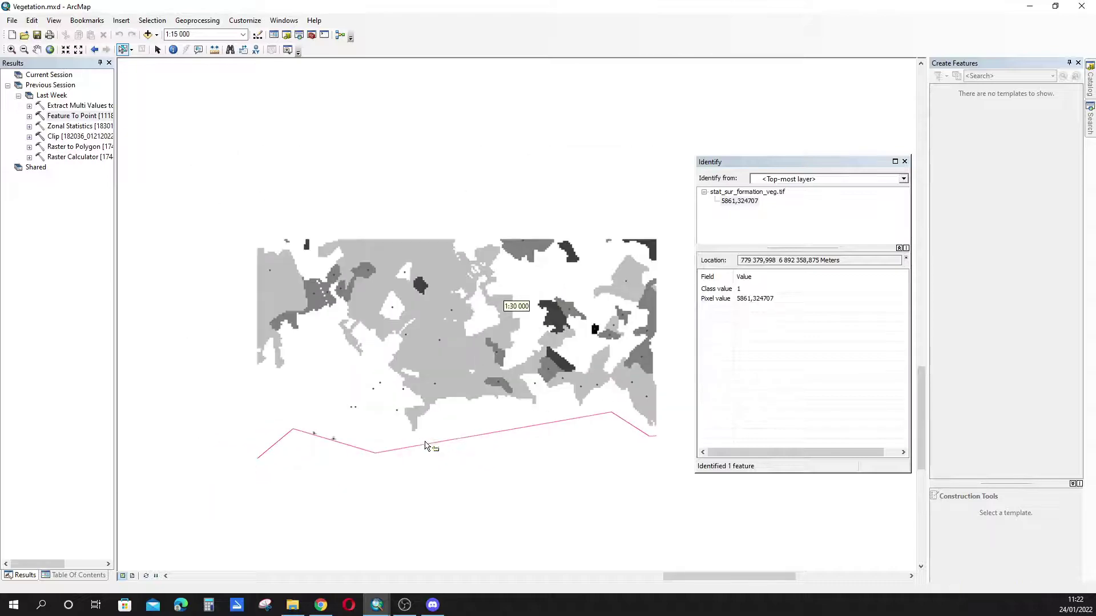
Survey the point coverage across the northern and western raster zones at 1:30 000, finishing with an overview at 1:63 360.
left_click(36, 49)
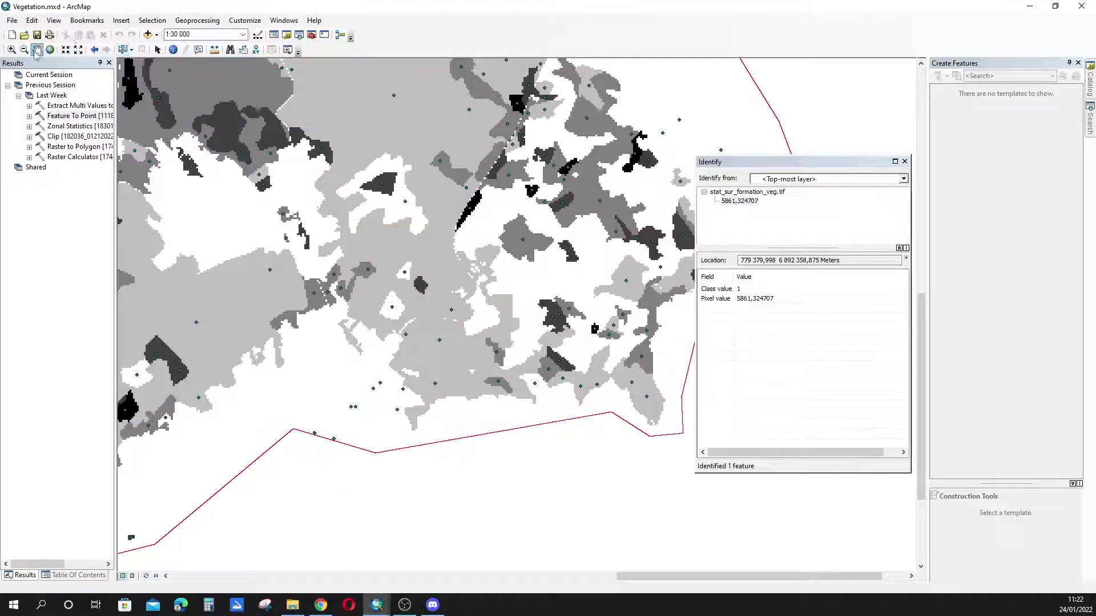
left_click_drag(190, 146, 355, 399)
left_click_drag(131, 320, 341, 255)
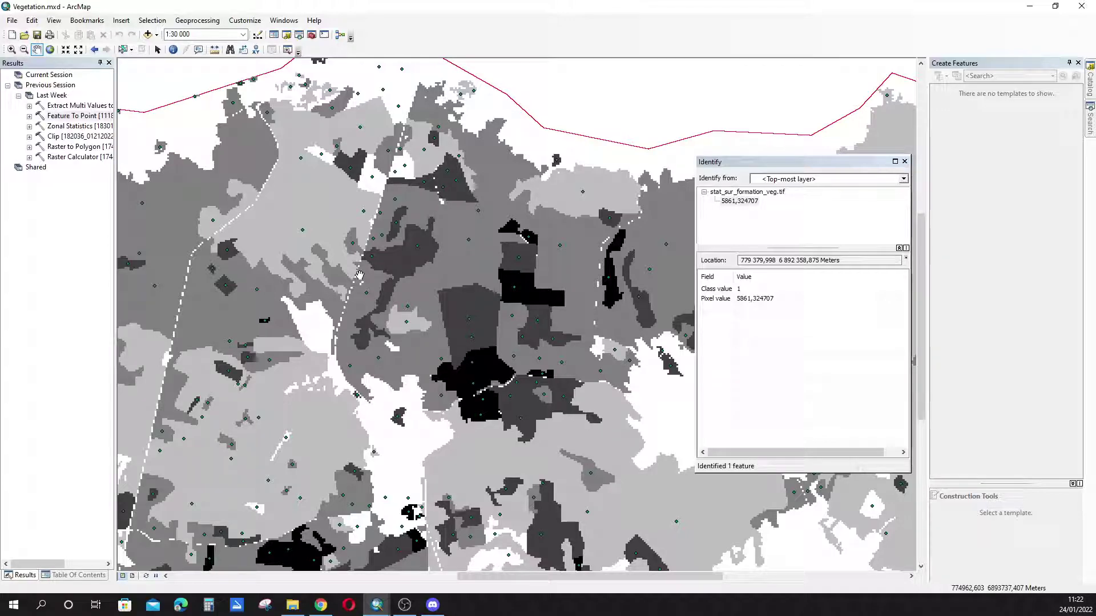
left_click_drag(359, 276, 682, 315)
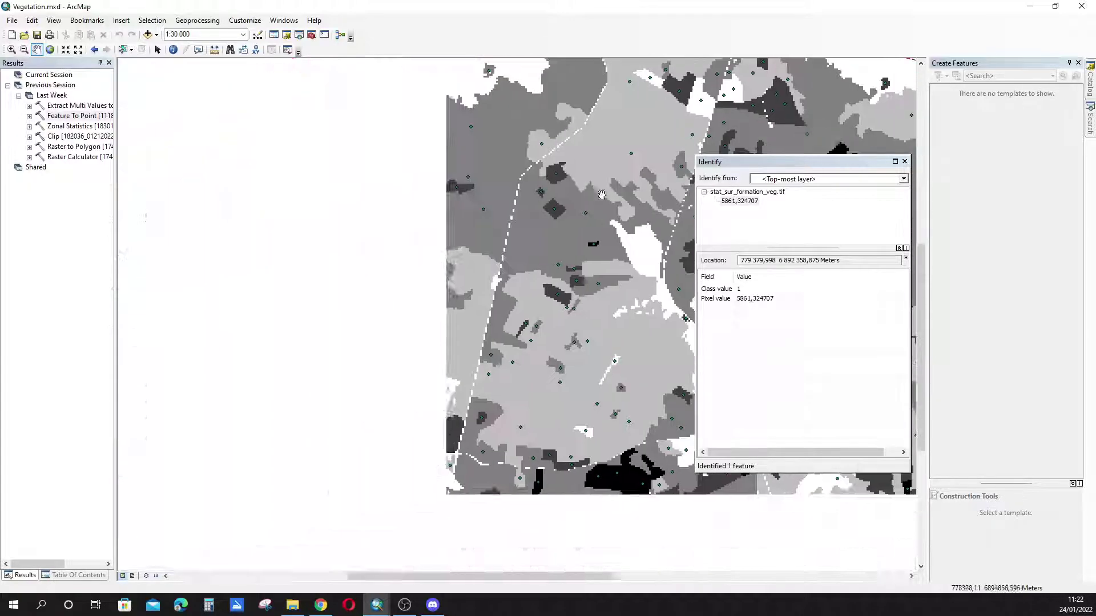
left_click_drag(205, 317, 314, 383)
left_click_drag(286, 171, 394, 237)
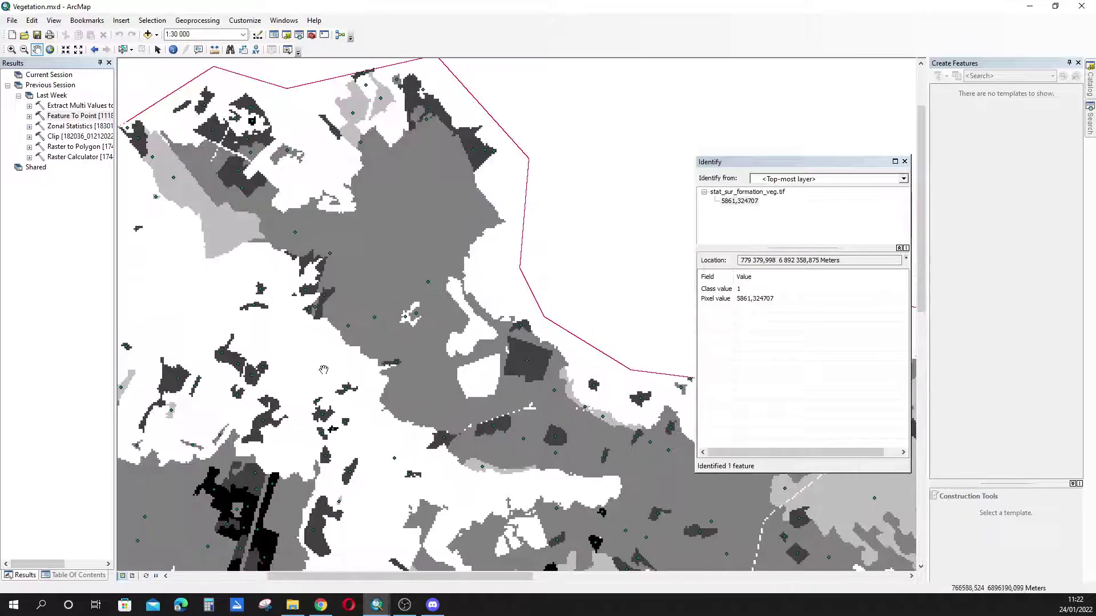
left_click_drag(310, 154, 419, 220)
left_click_drag(329, 416, 298, 391)
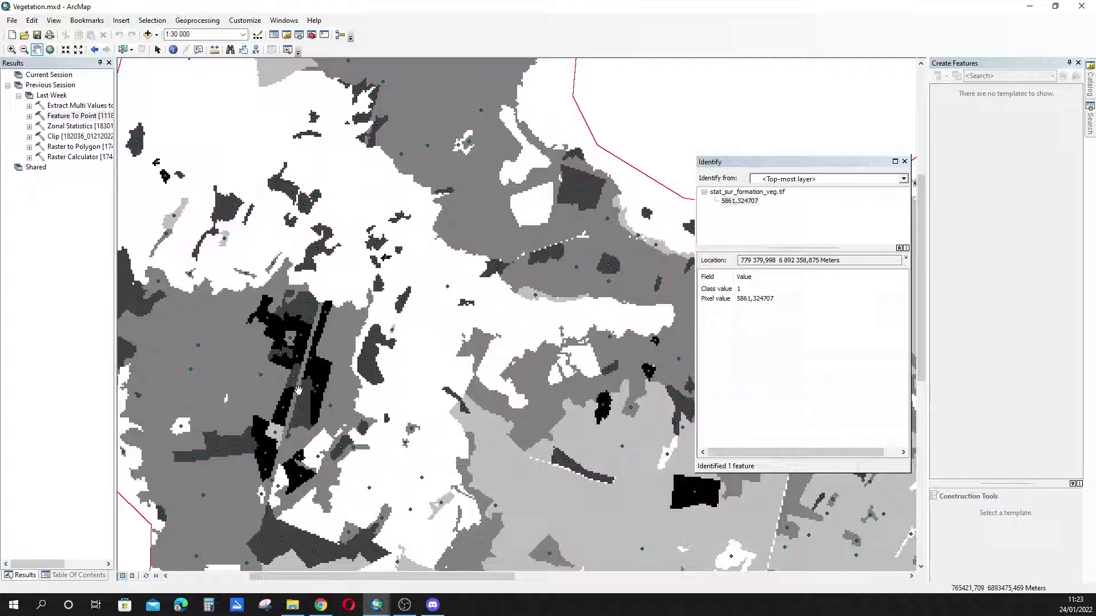
scroll(186, 261, "down", 3)
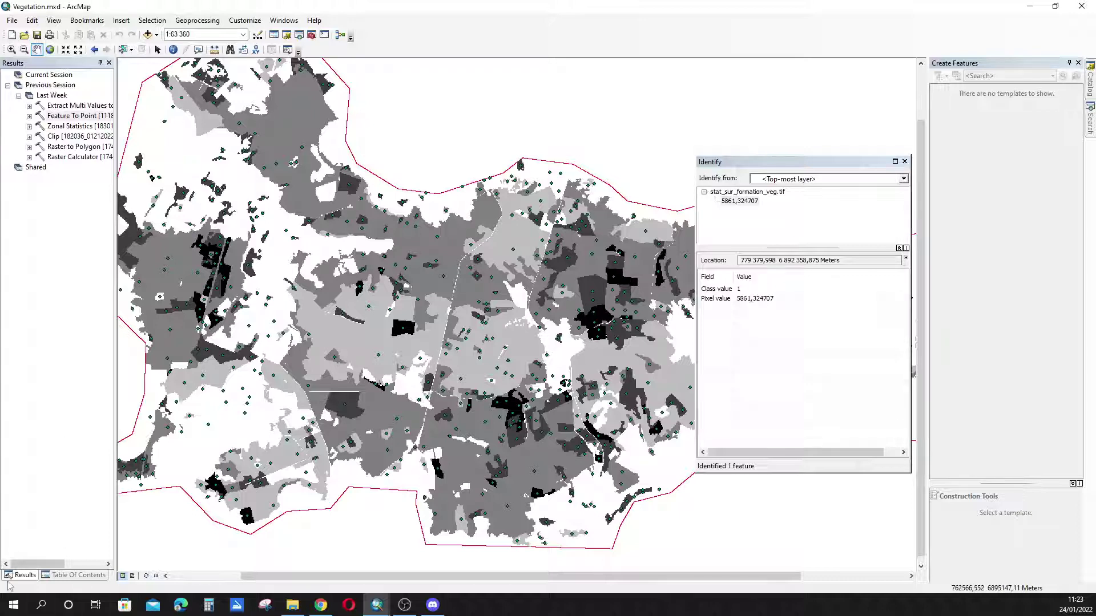
Open the pts_veg attribute table, highlight the formation columns from FID through ESSENCE for review, and close the table.
left_click(17, 573)
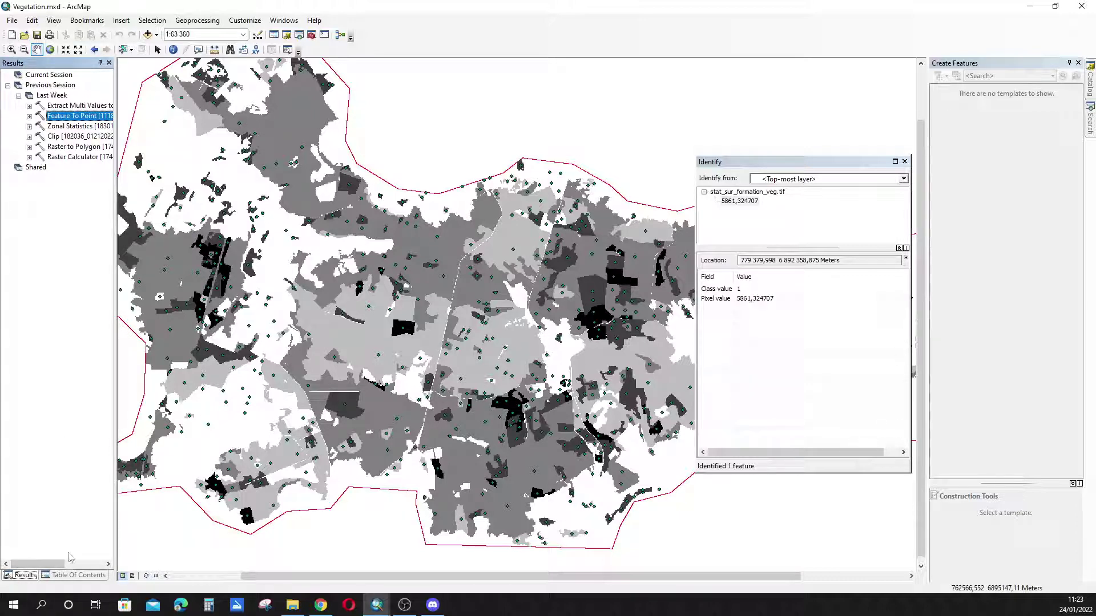
left_click(61, 574)
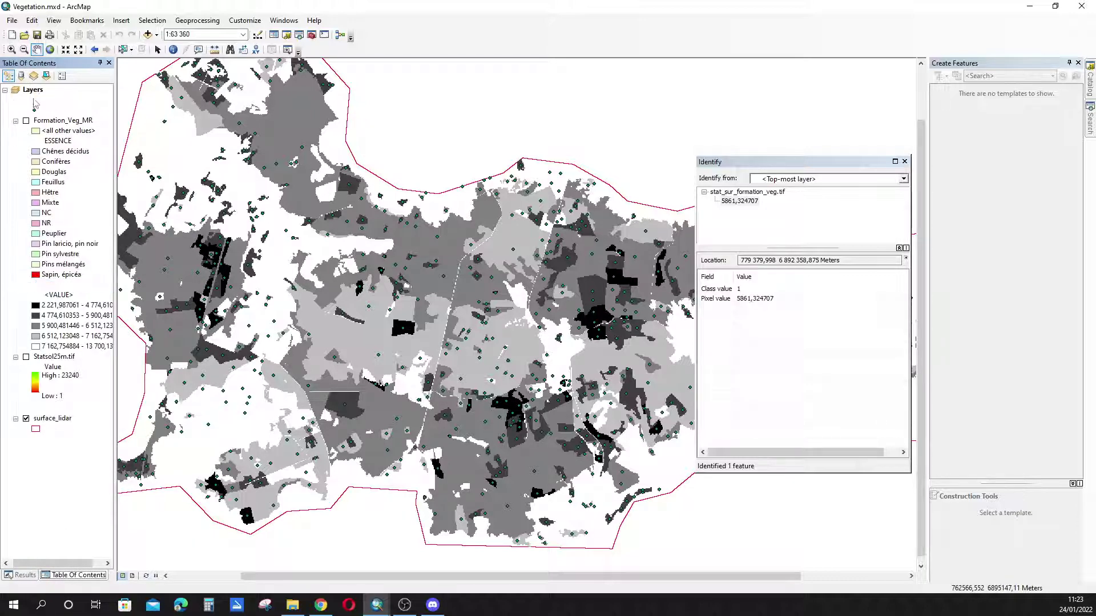
right_click(35, 102)
left_click(74, 131)
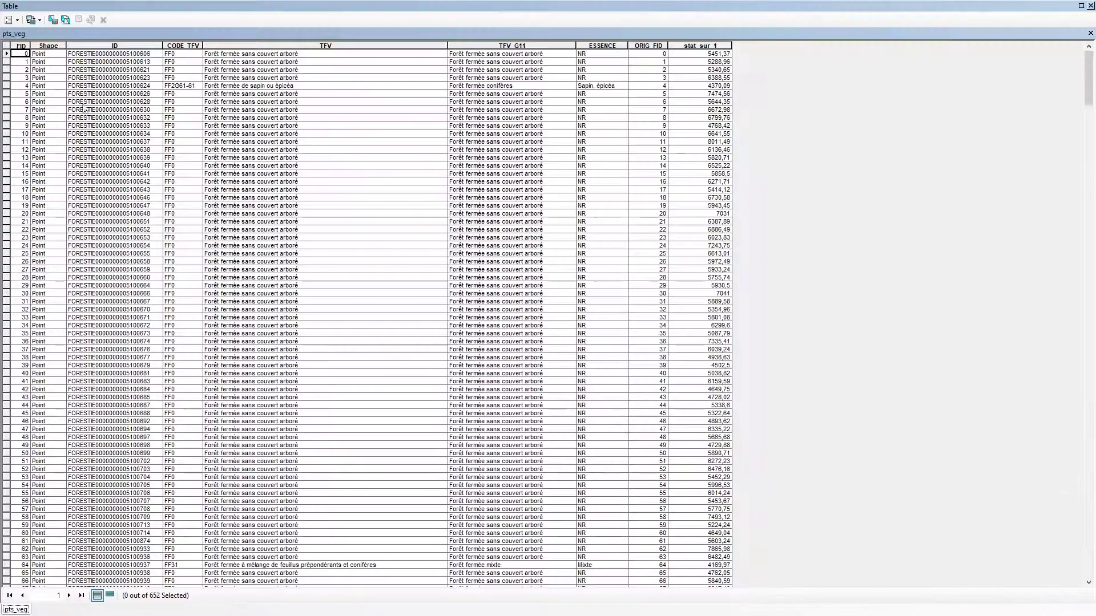
left_click_drag(20, 46, 595, 45)
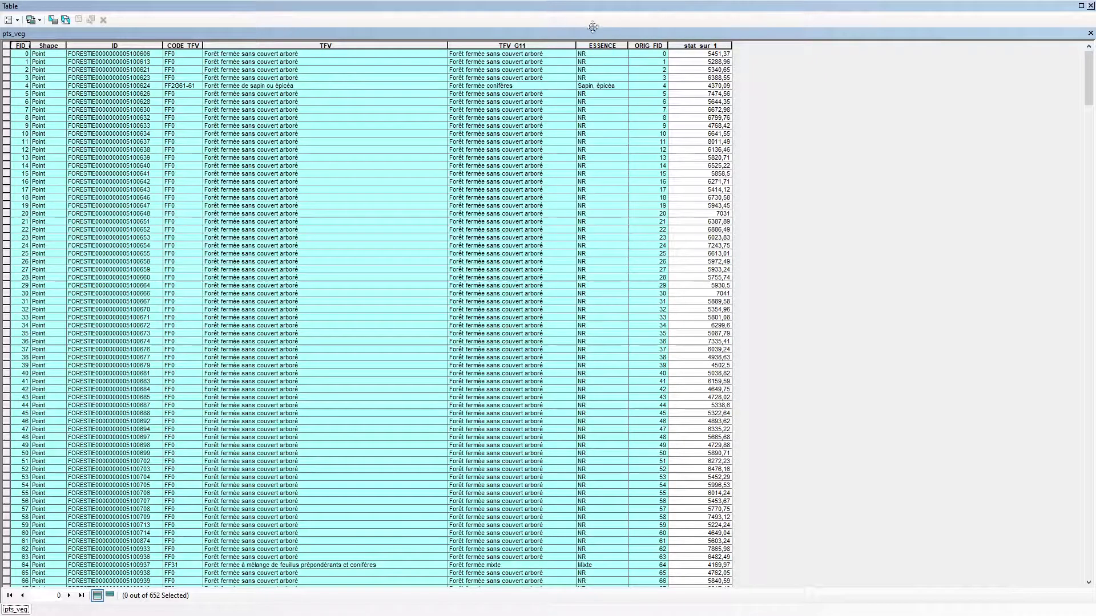
left_click(603, 46)
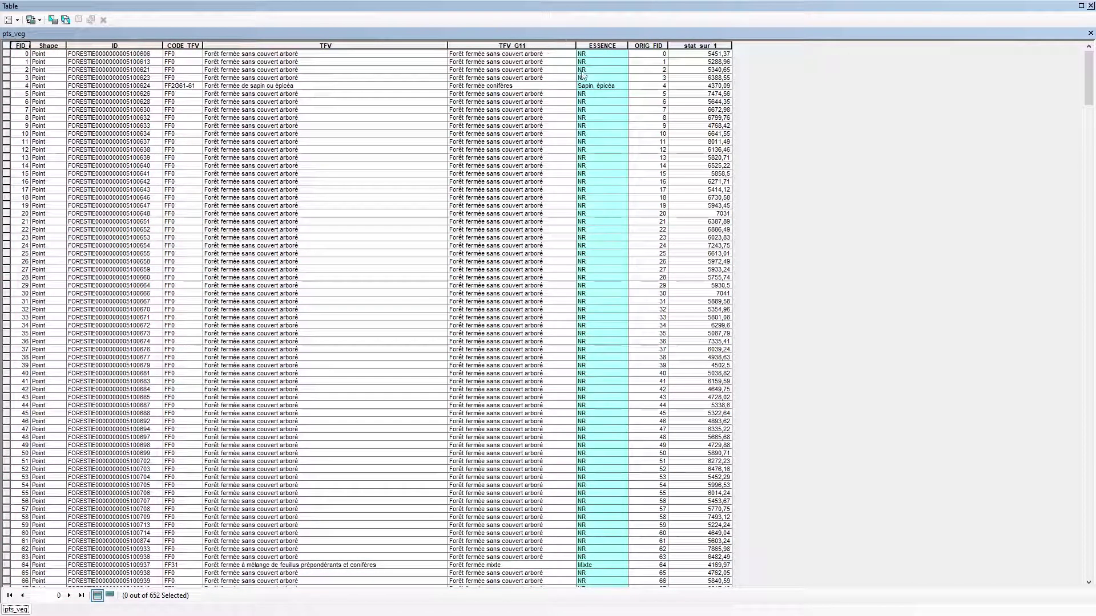
left_click_drag(20, 46, 664, 34)
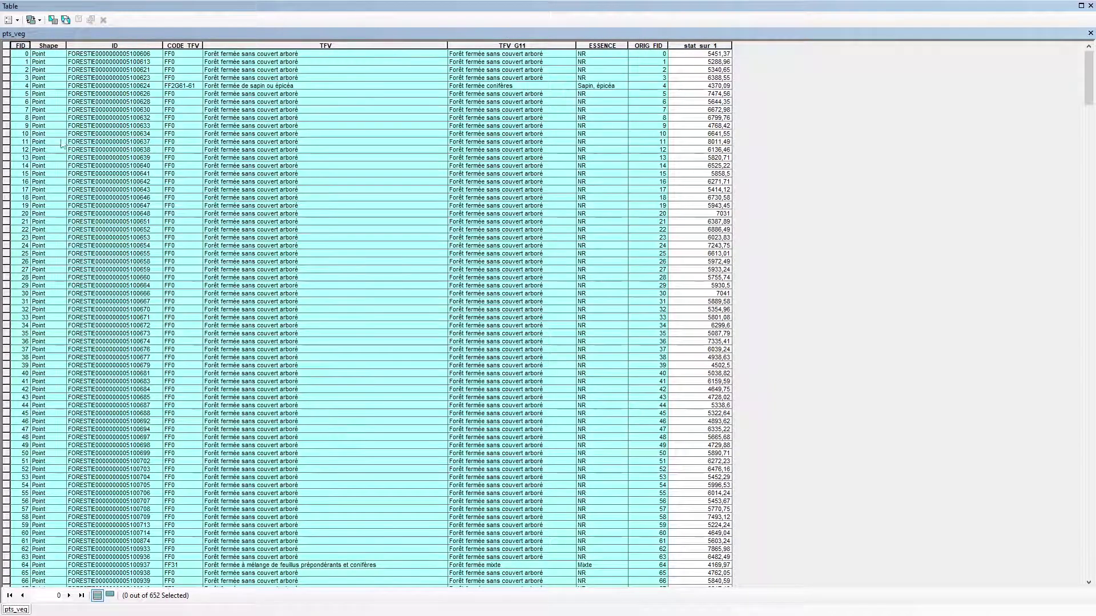
left_click(20, 46)
left_click_drag(22, 47, 594, 49)
left_click(62, 77)
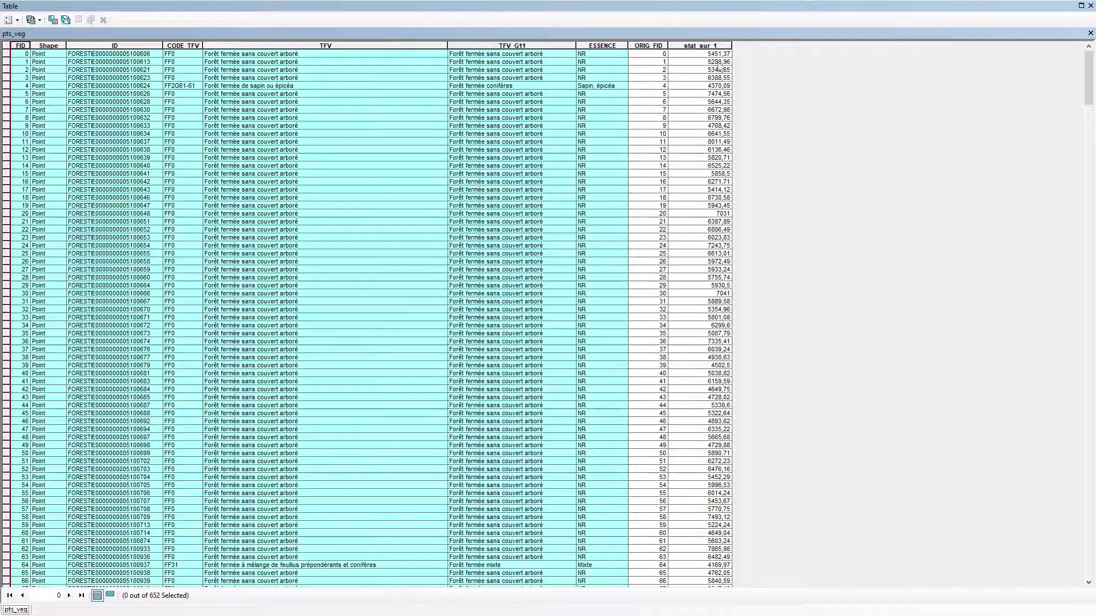
key("Tab")
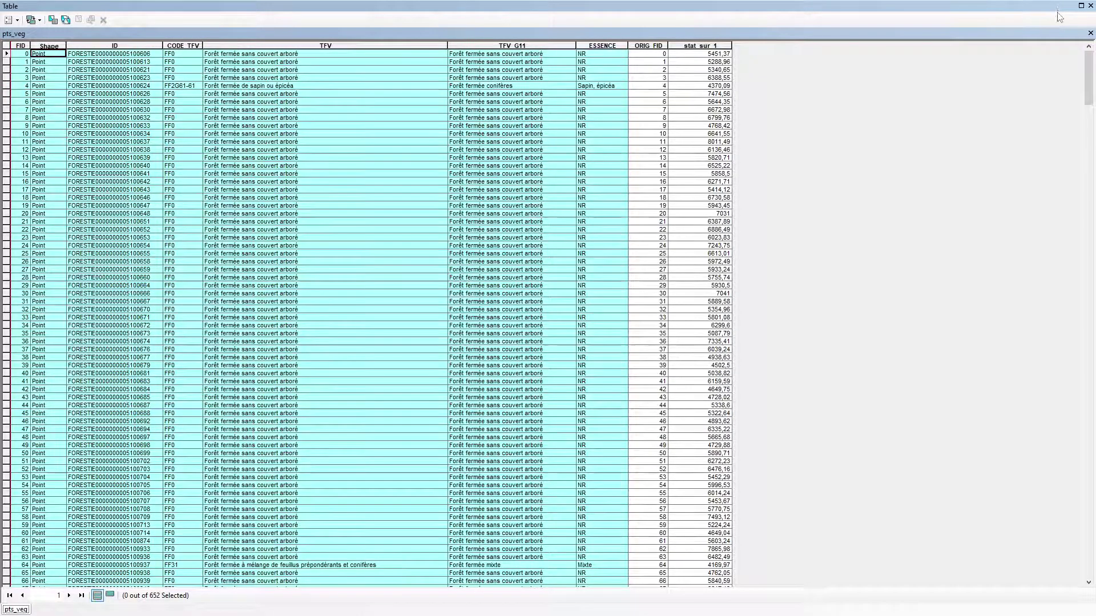
left_click(1090, 6)
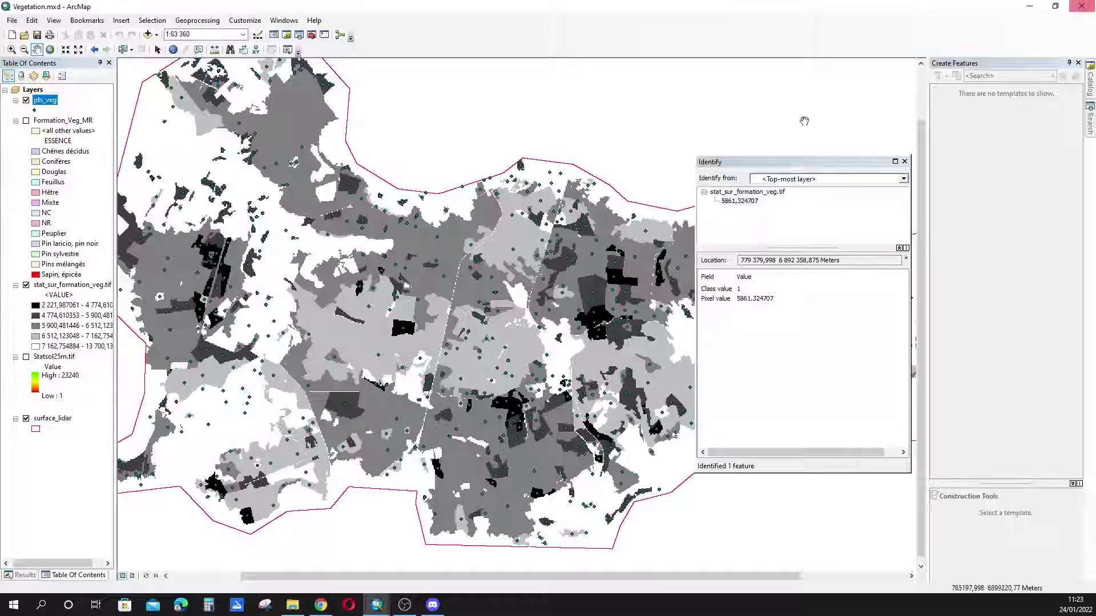
Review last week's Extract Multi Values to Points run with pts_veg and stat_sur_formation_veg.tif as inputs, and close it without running.
left_click(21, 575)
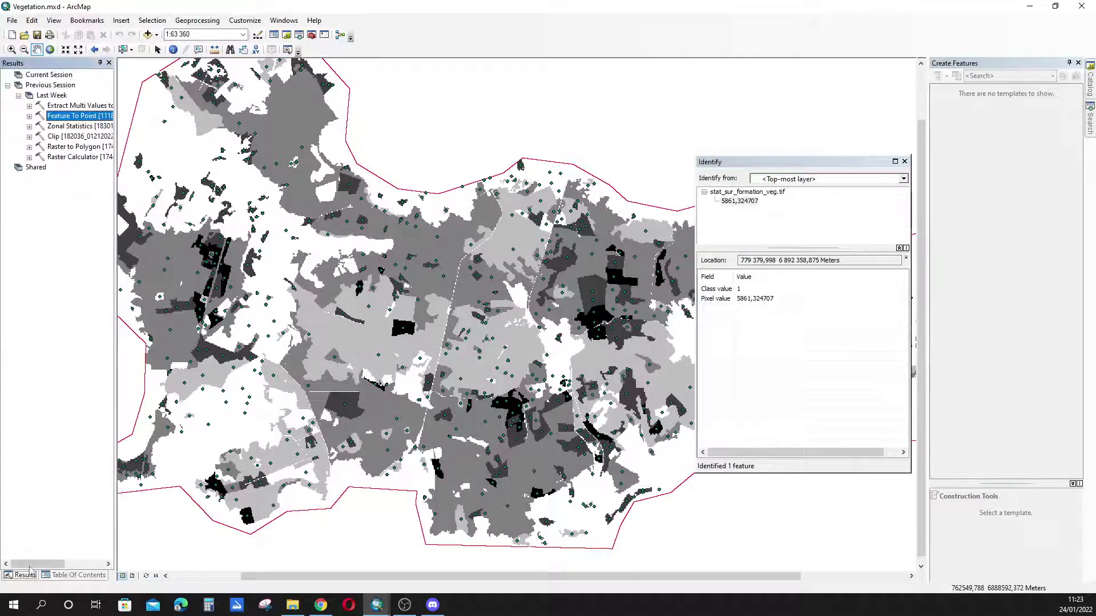
double_click(69, 106)
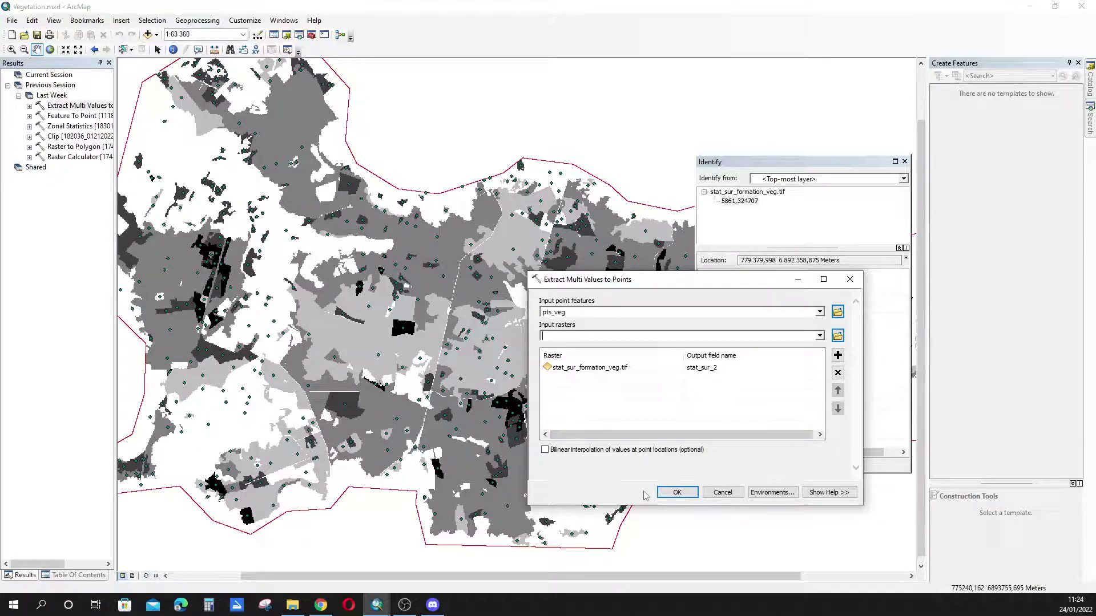
left_click(850, 279)
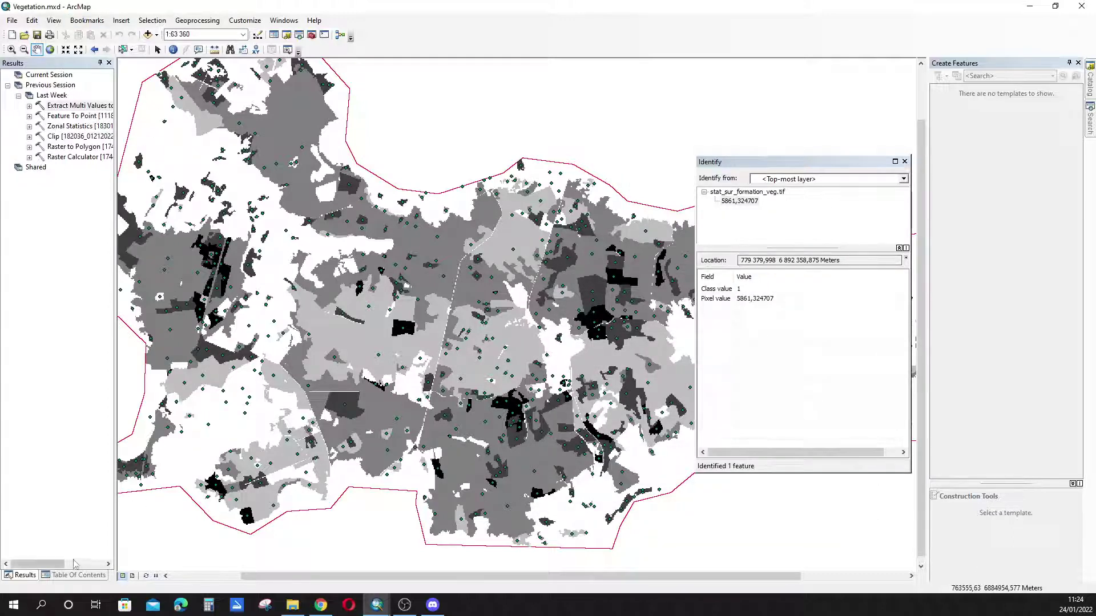
Return to the layer list and open the attribute table of the pts_veg layer.
left_click(83, 575)
right_click(36, 102)
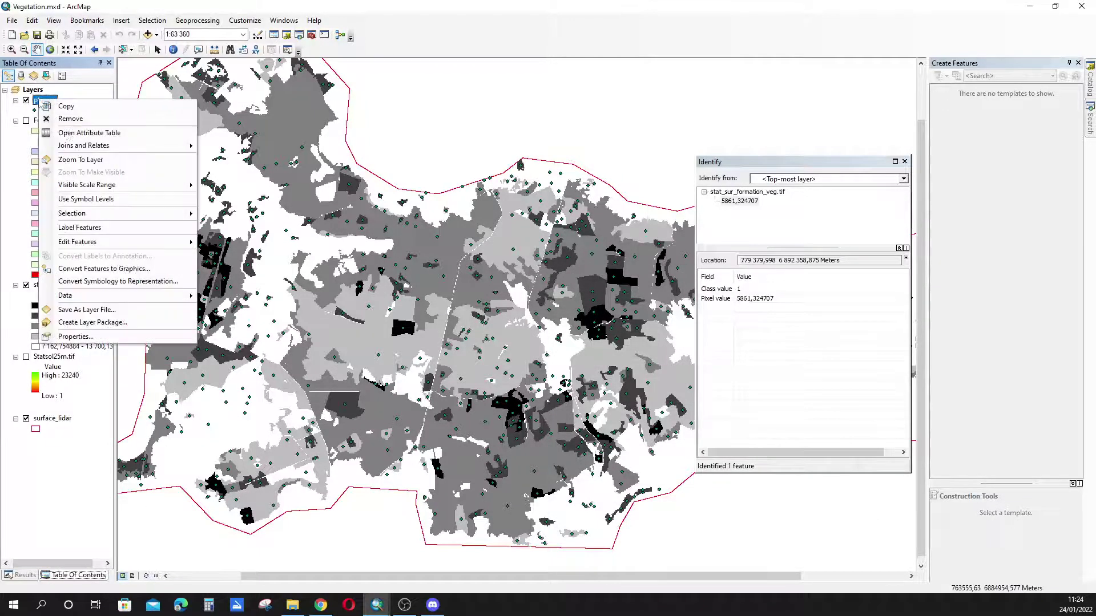
left_click(67, 137)
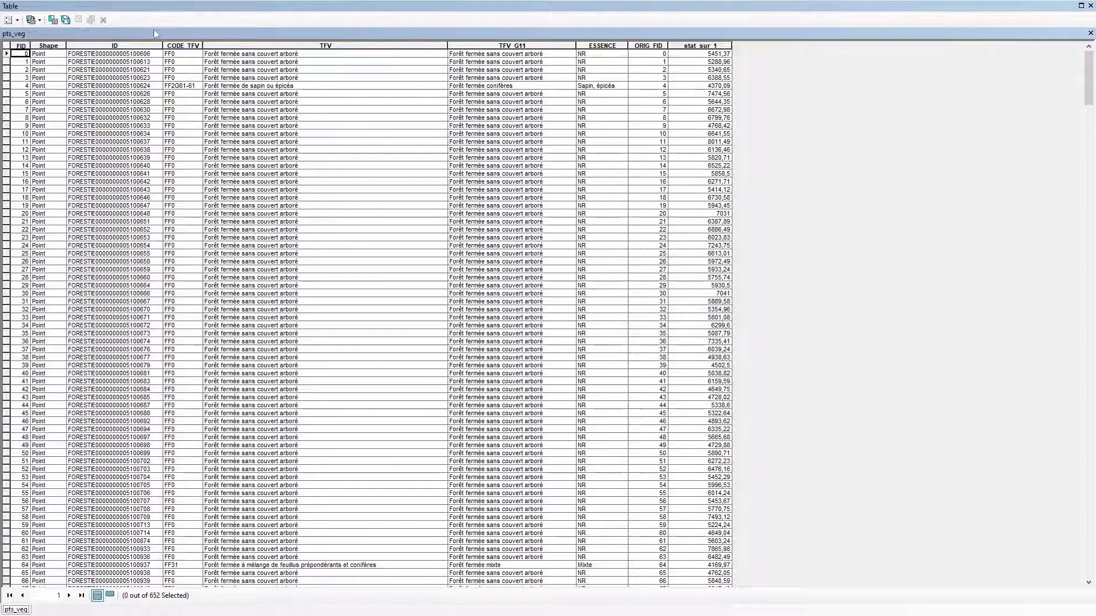
Prepare an export of all pts_veg records with Text File as the output type, and cancel it without saving.
left_click(9, 20)
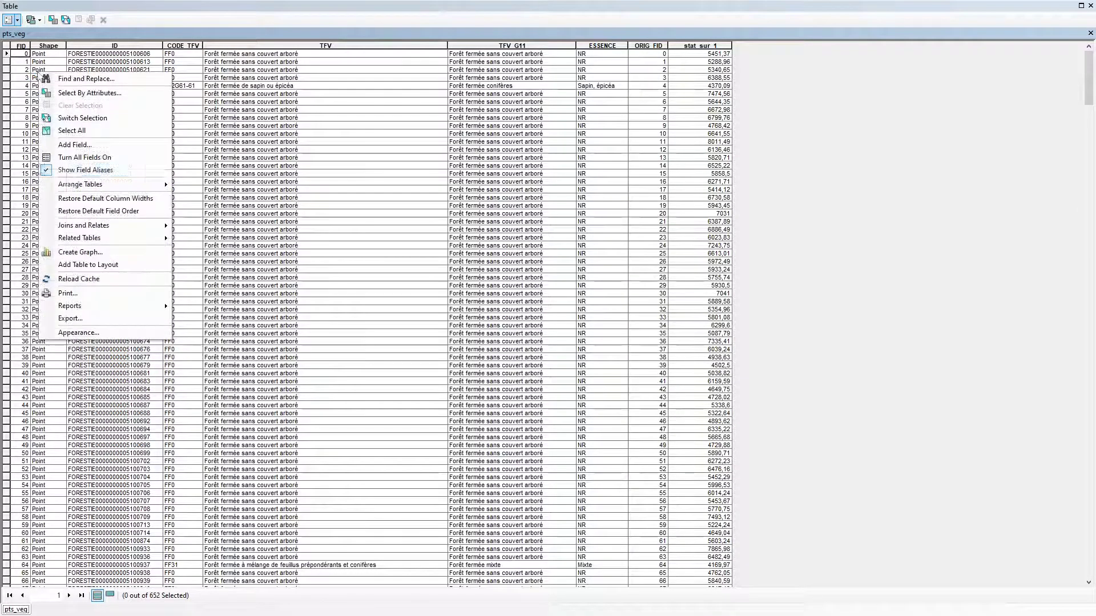
left_click(133, 319)
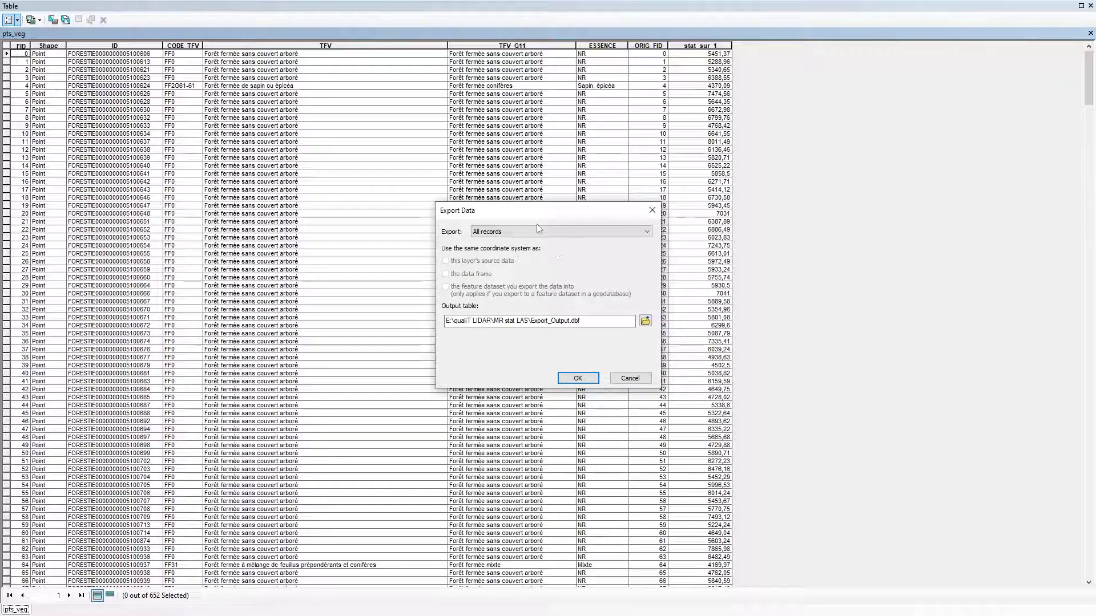
left_click(645, 322)
left_click(549, 373)
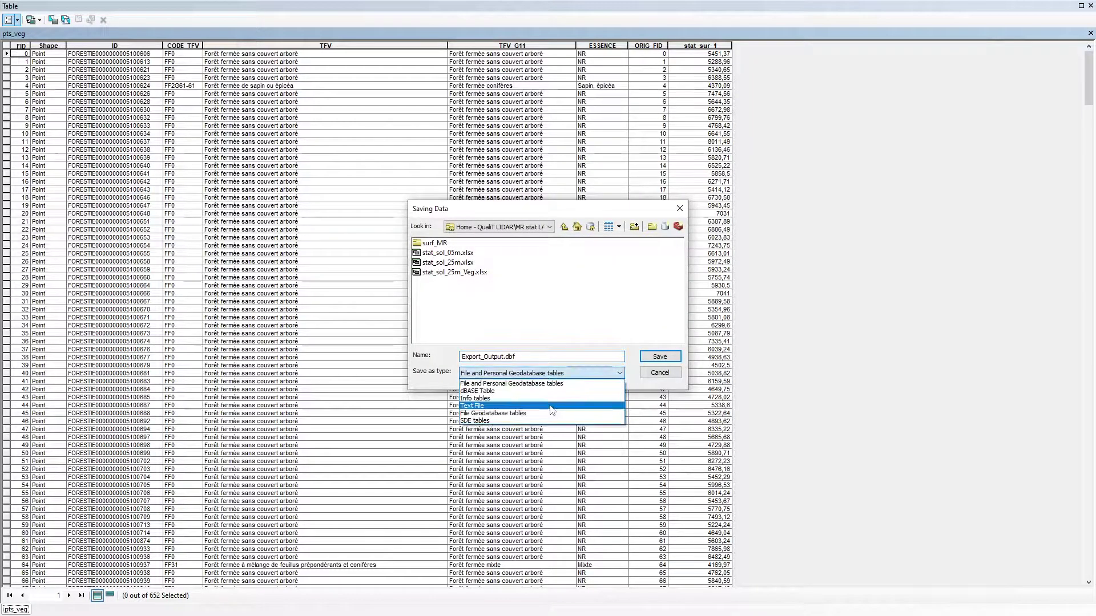
left_click(548, 407)
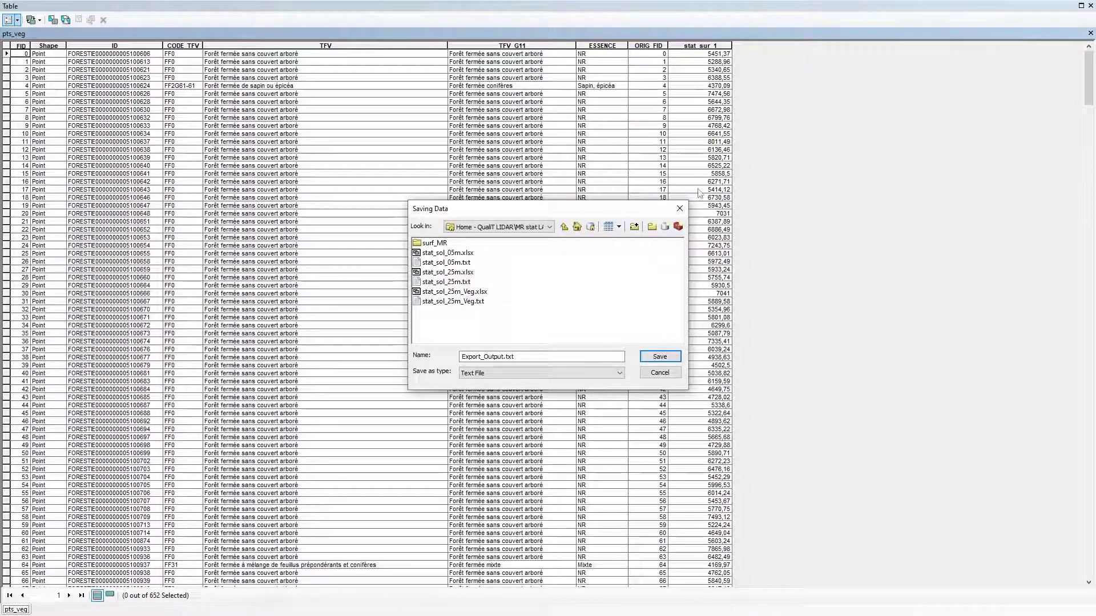
left_click(680, 209)
left_click(650, 212)
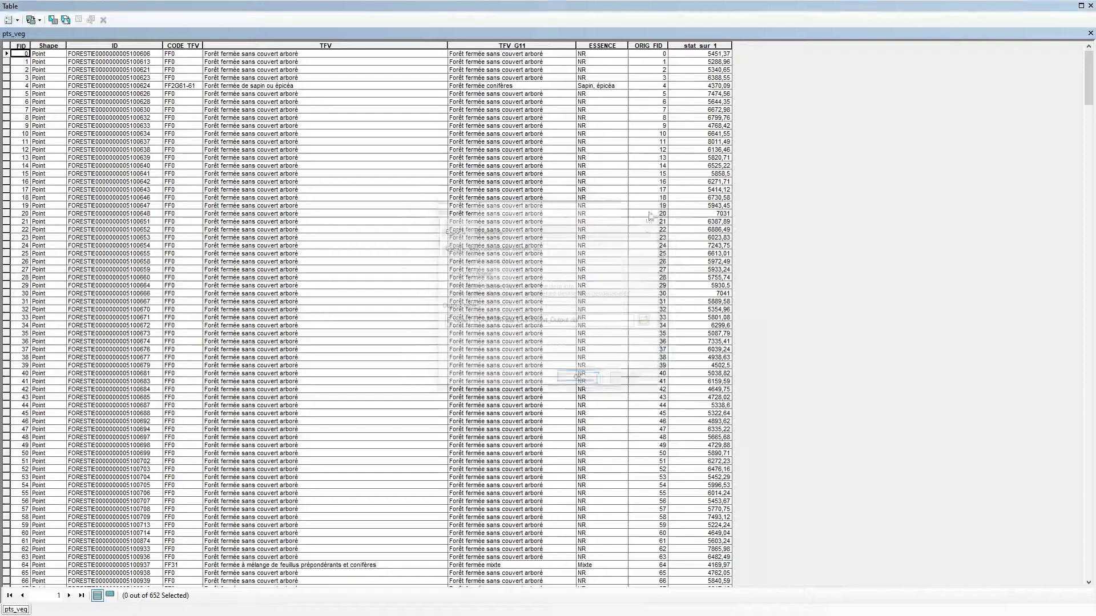
Close the pts_veg table and exit ArcMap without saving changes to Vegetation.mxd.
left_click(1089, 6)
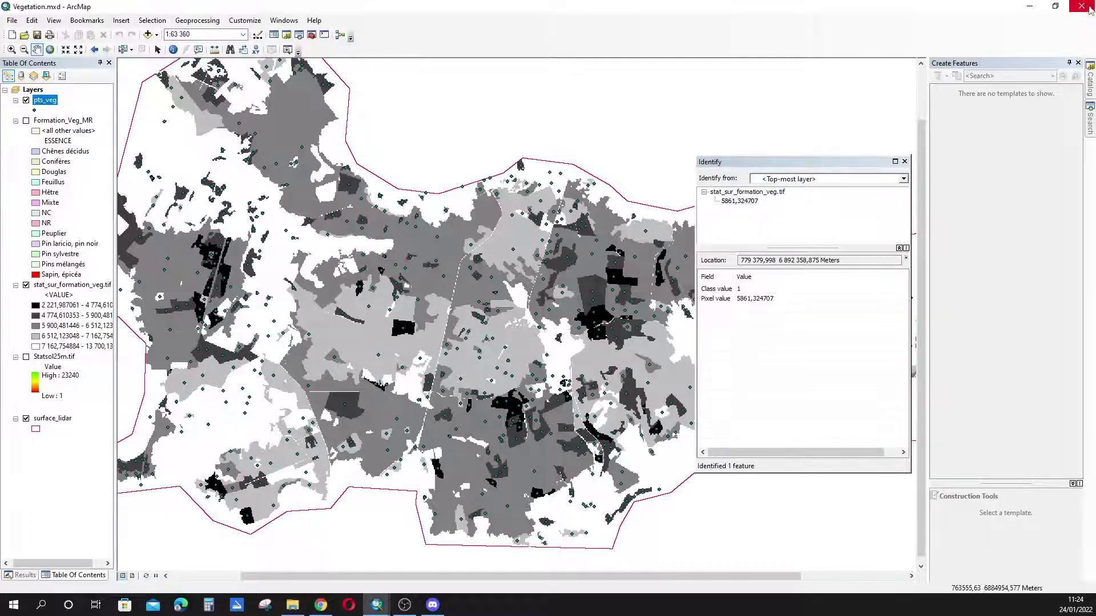
left_click(1090, 5)
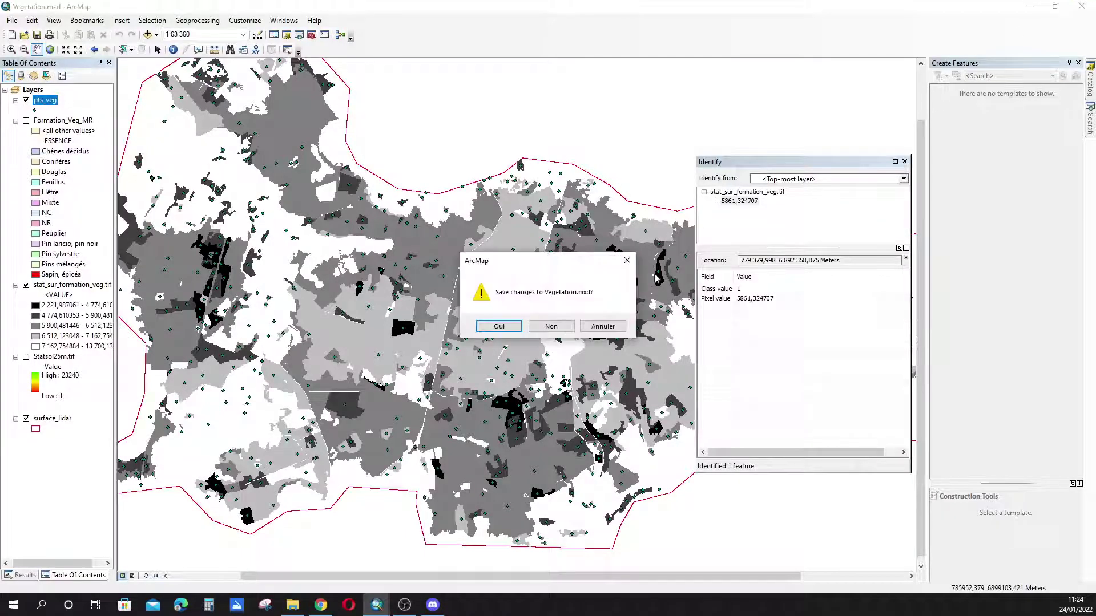
left_click(552, 328)
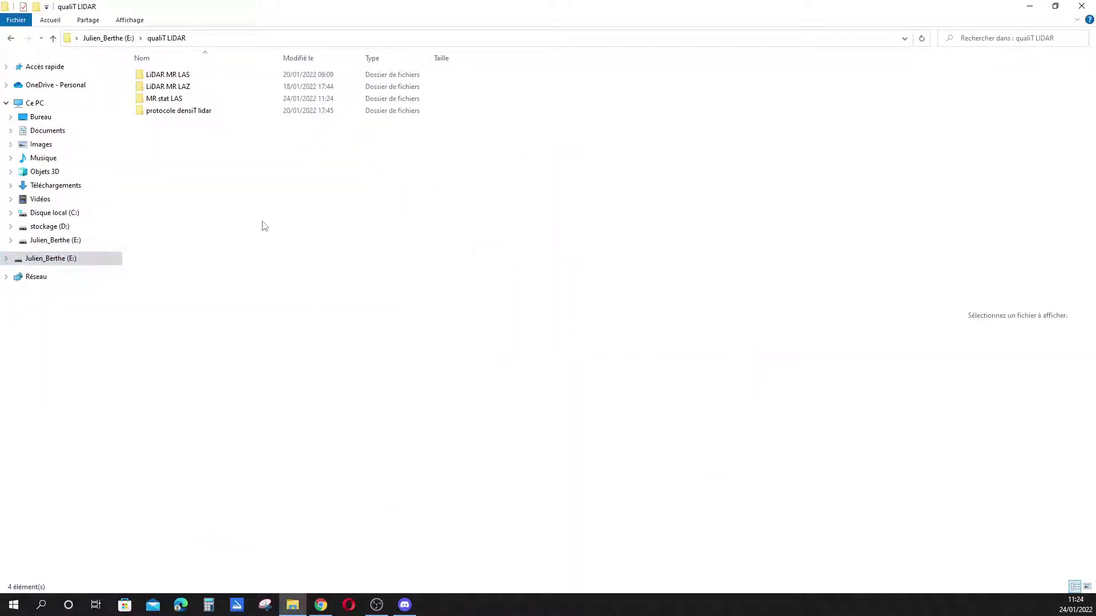
Open the MR stat LAS folder in File Explorer and launch Excel.
double_click(166, 99)
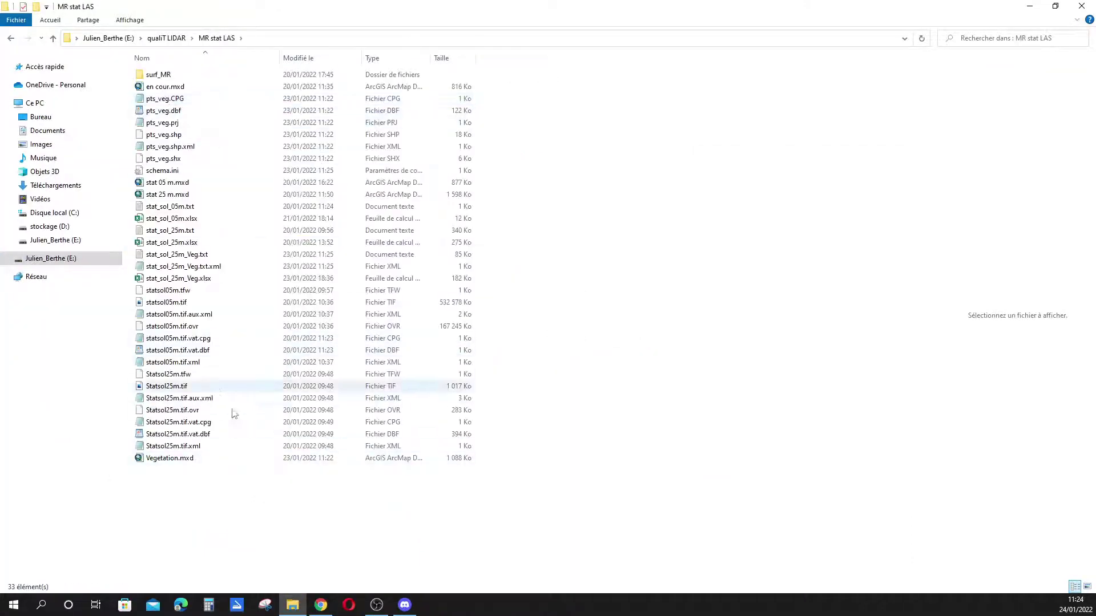
left_click(14, 605)
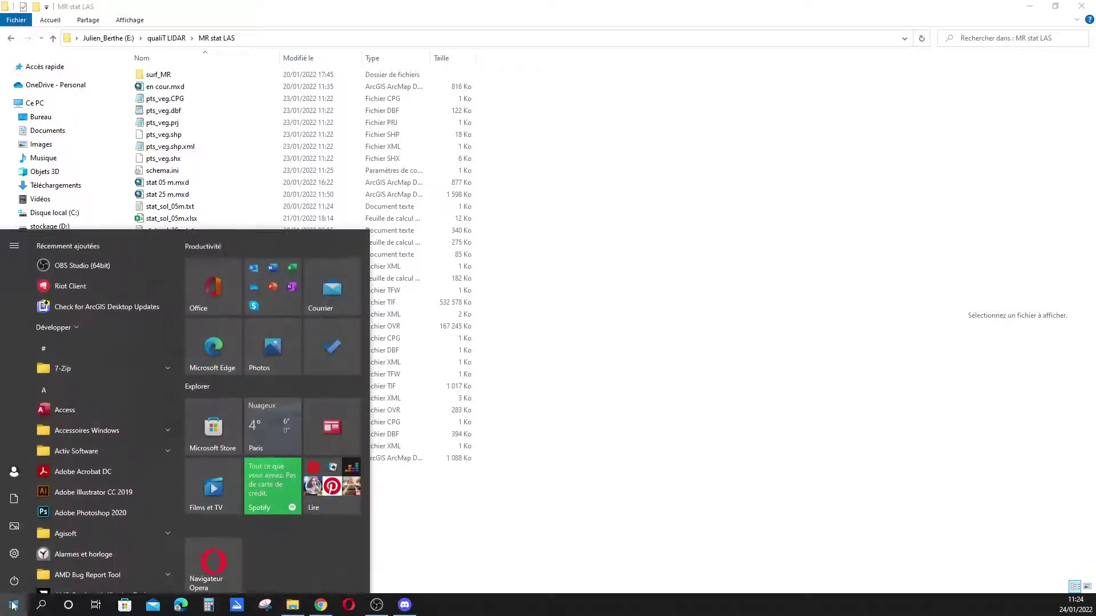
type("excel")
key("Escape")
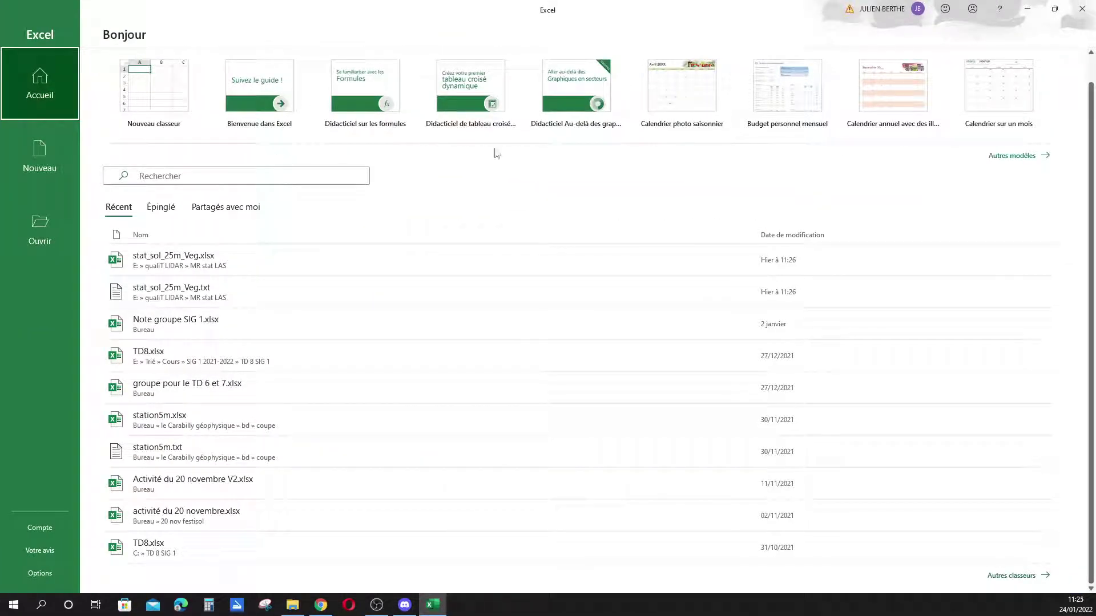
Browse for a file to open in the qualiT LIDAR\MR stat LAS folder on drive E:.
left_click(48, 207)
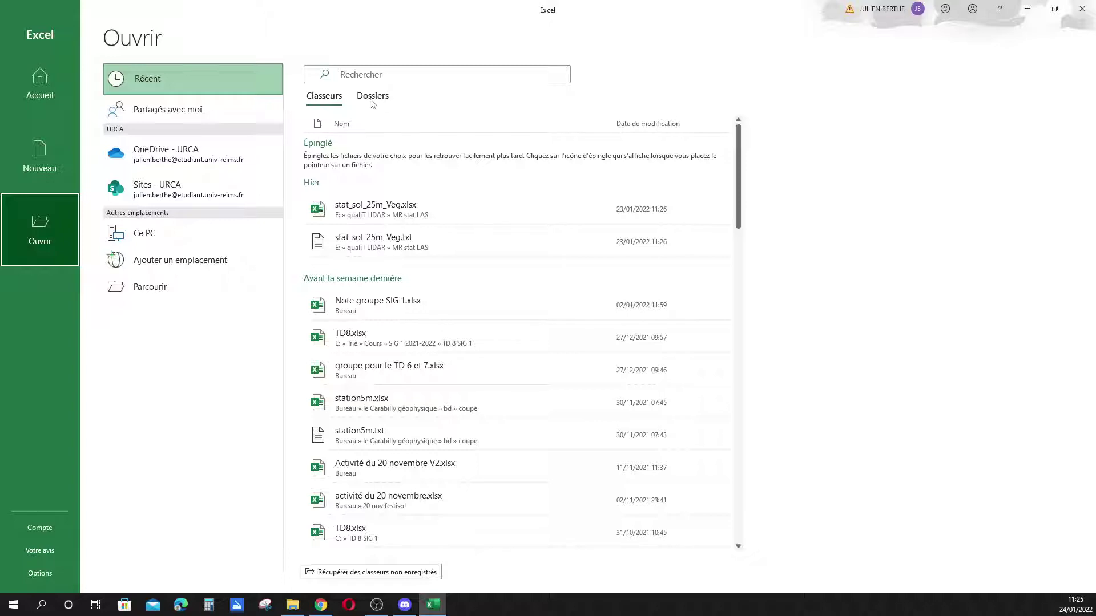
left_click(152, 292)
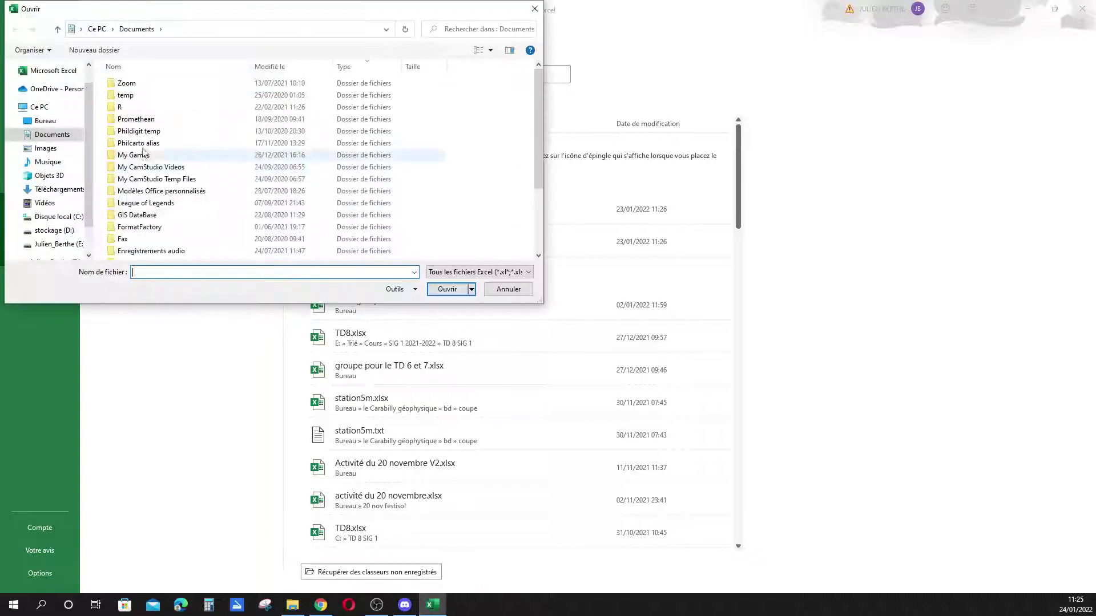
scroll(51, 188, "down", 1)
left_click(57, 225)
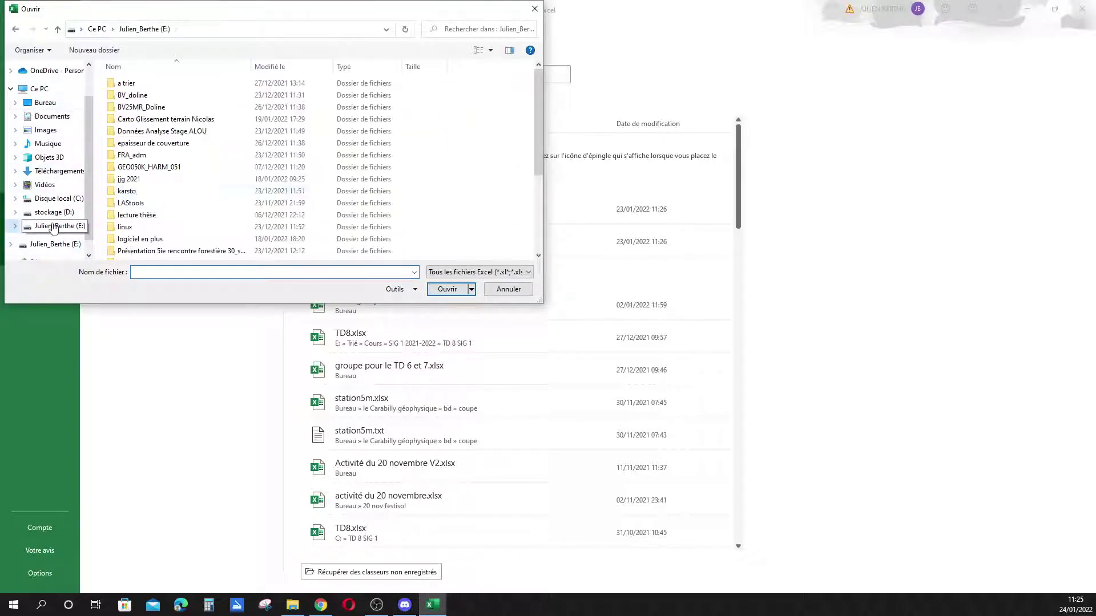
scroll(182, 176, "down", 2)
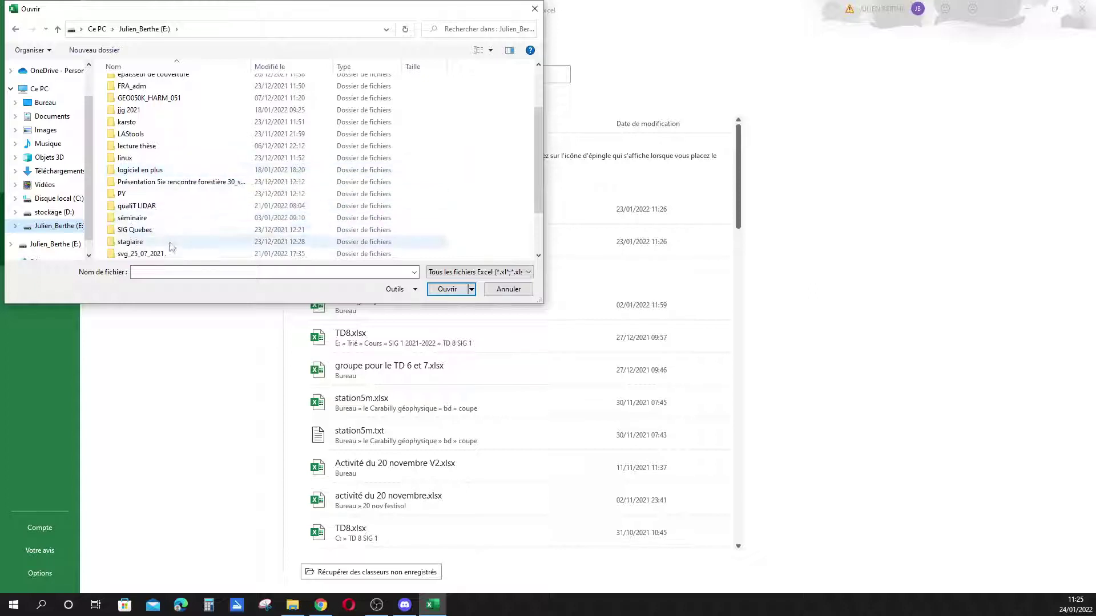
double_click(149, 207)
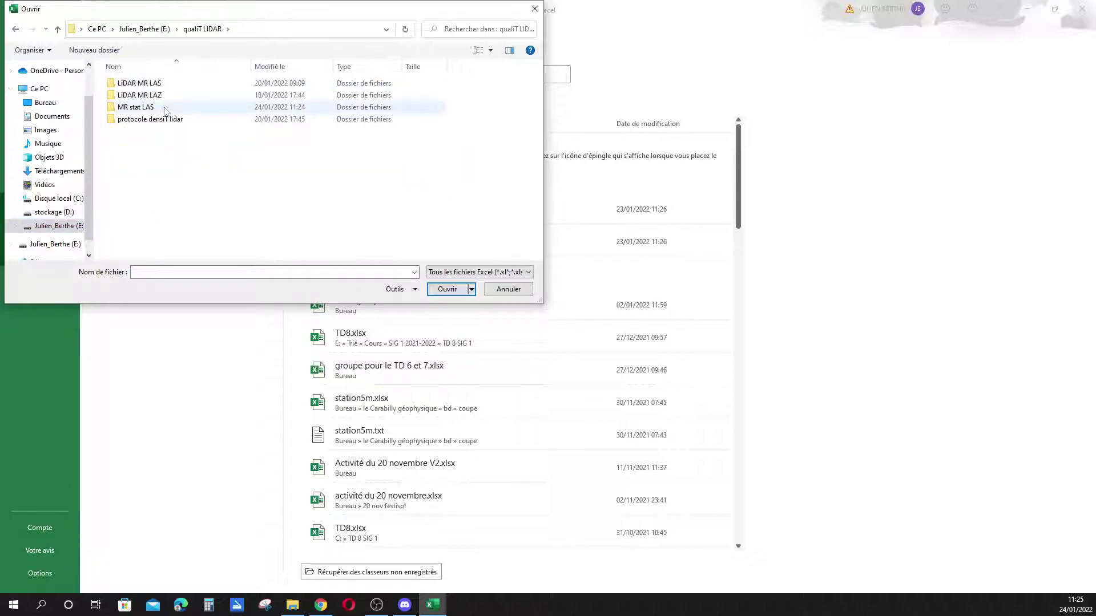
double_click(161, 123)
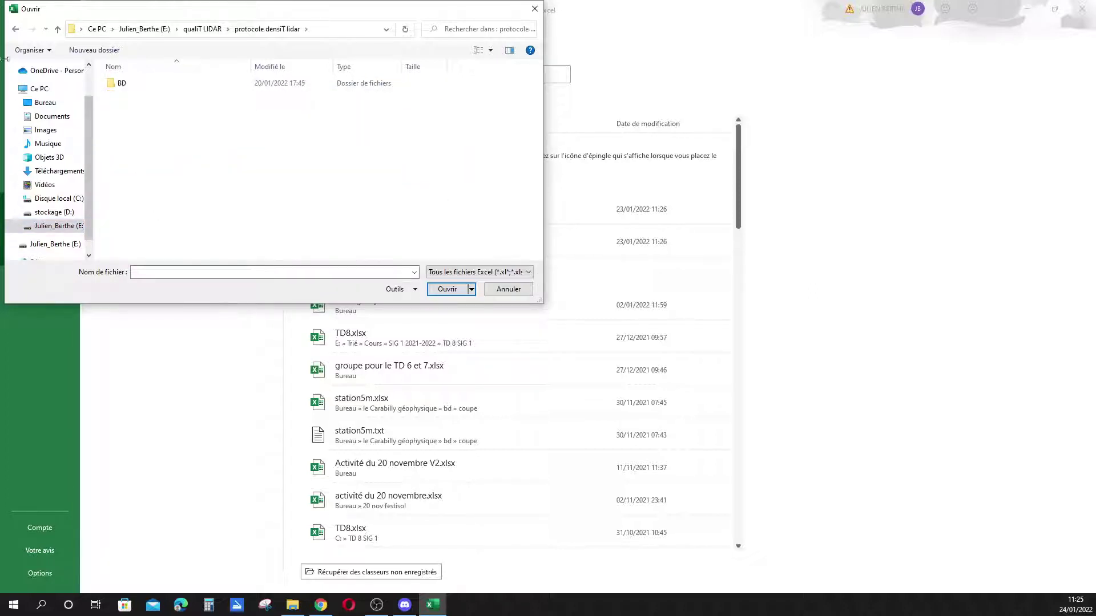
left_click(16, 29)
double_click(137, 107)
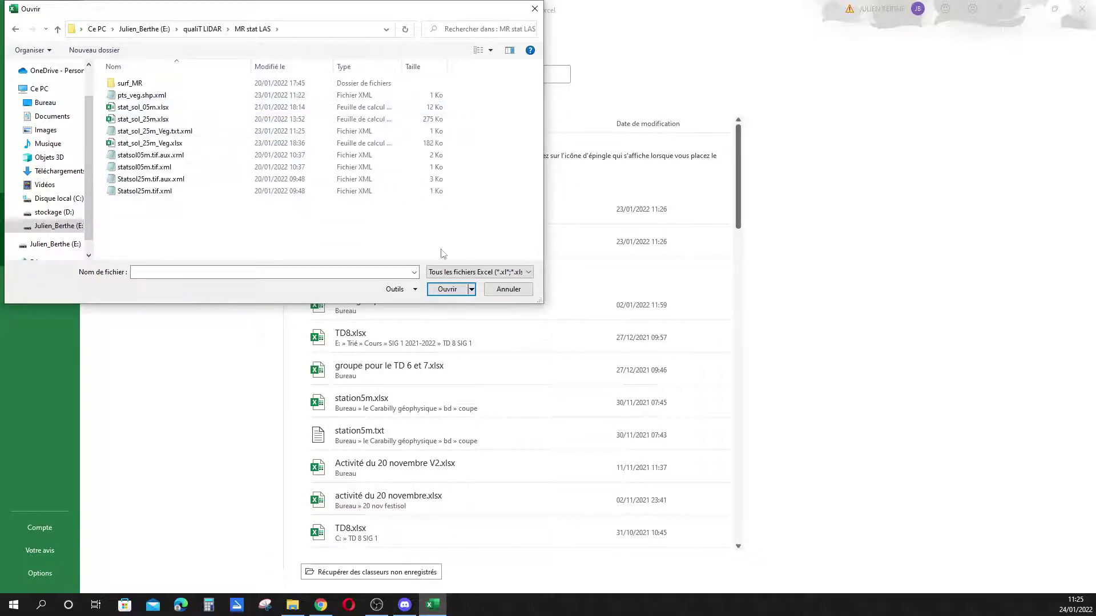
List all file types in MR stat LAS and open stat_sol_25m_Veg.txt.
left_click(455, 272)
left_click(456, 283)
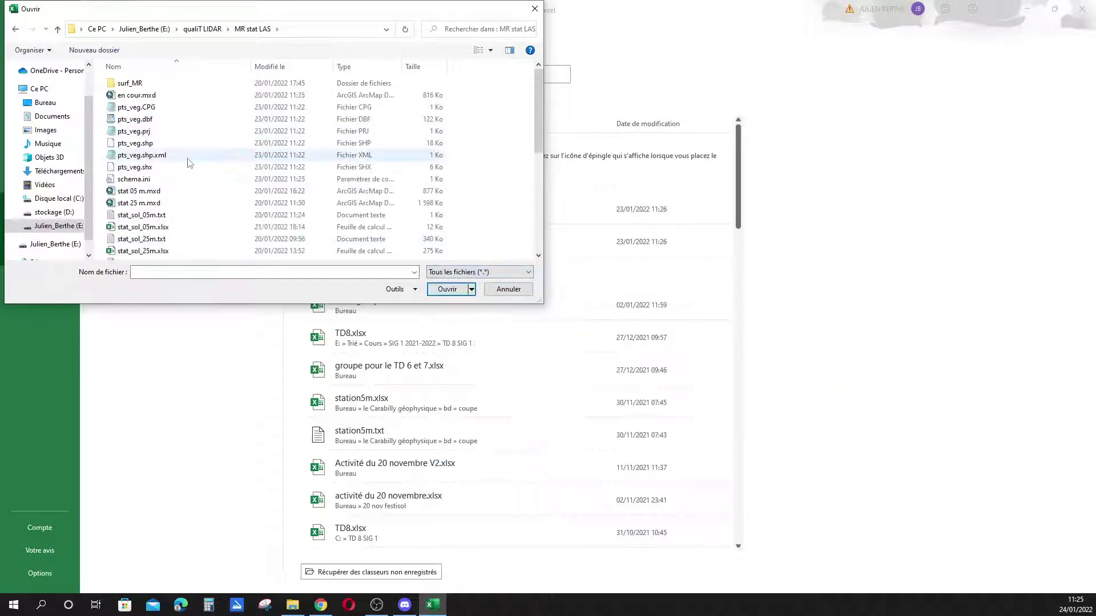
scroll(189, 142, "down", 1)
scroll(187, 129, "down", 5)
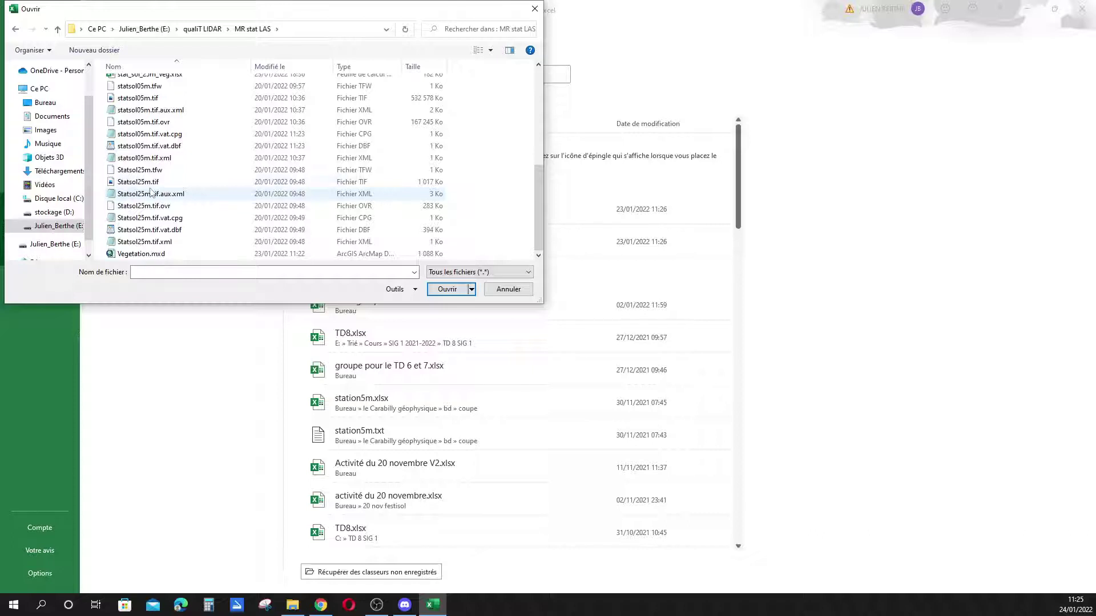
scroll(166, 211, "up", 1)
scroll(171, 219, "down", 1)
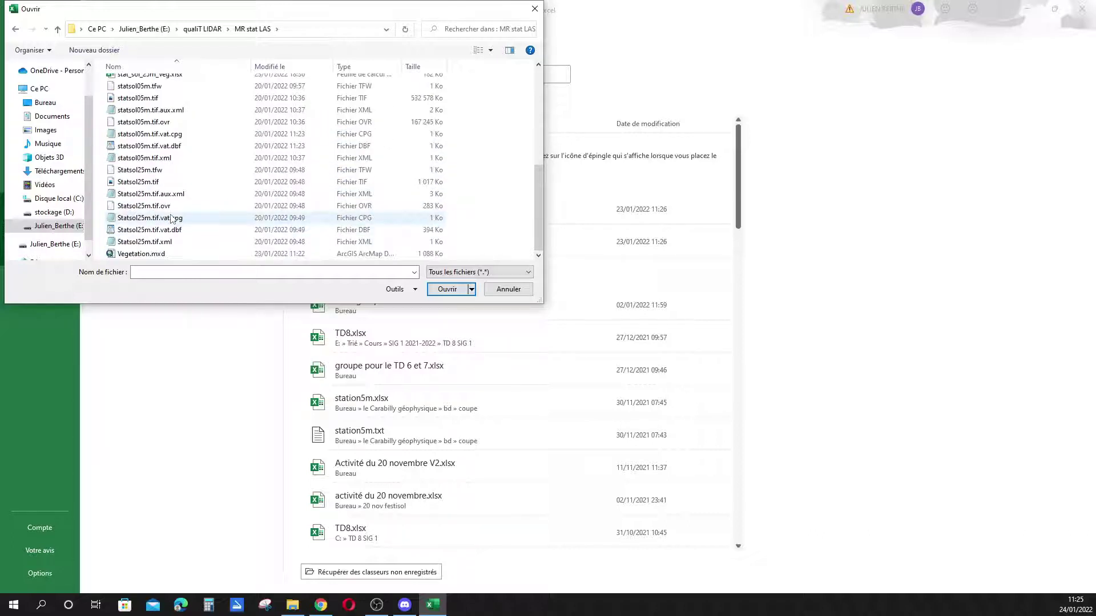
scroll(171, 219, "up", 3)
left_click(161, 164)
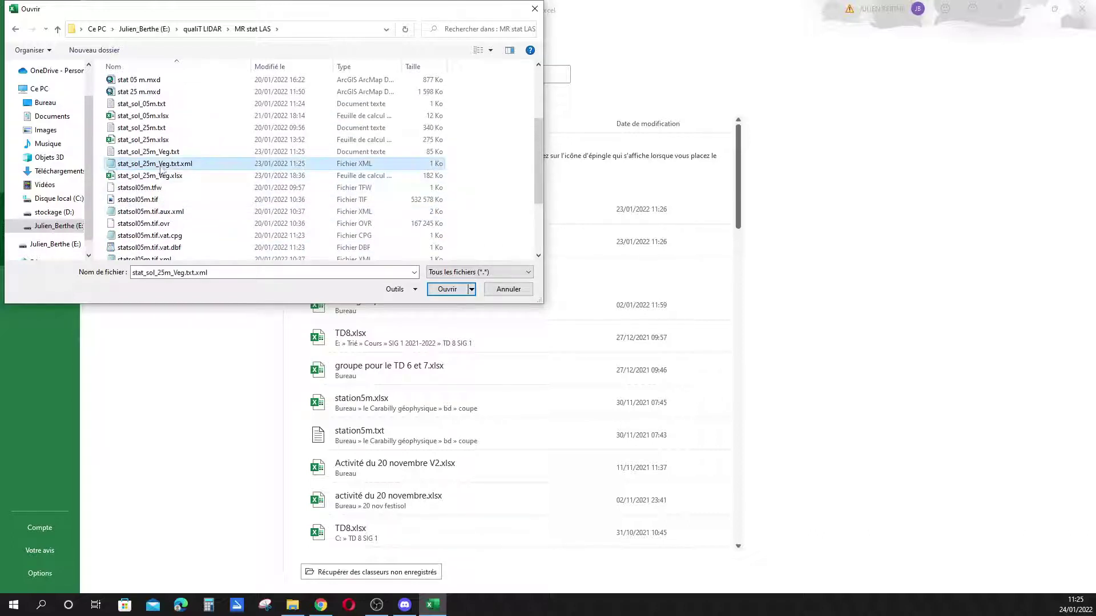
left_click(291, 151)
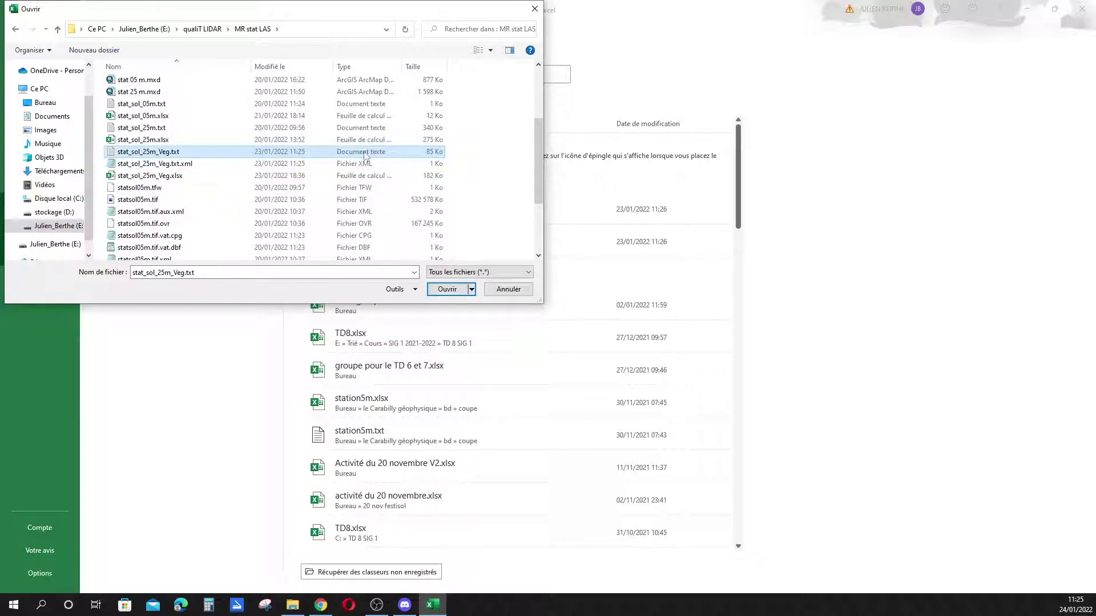
left_click(447, 289)
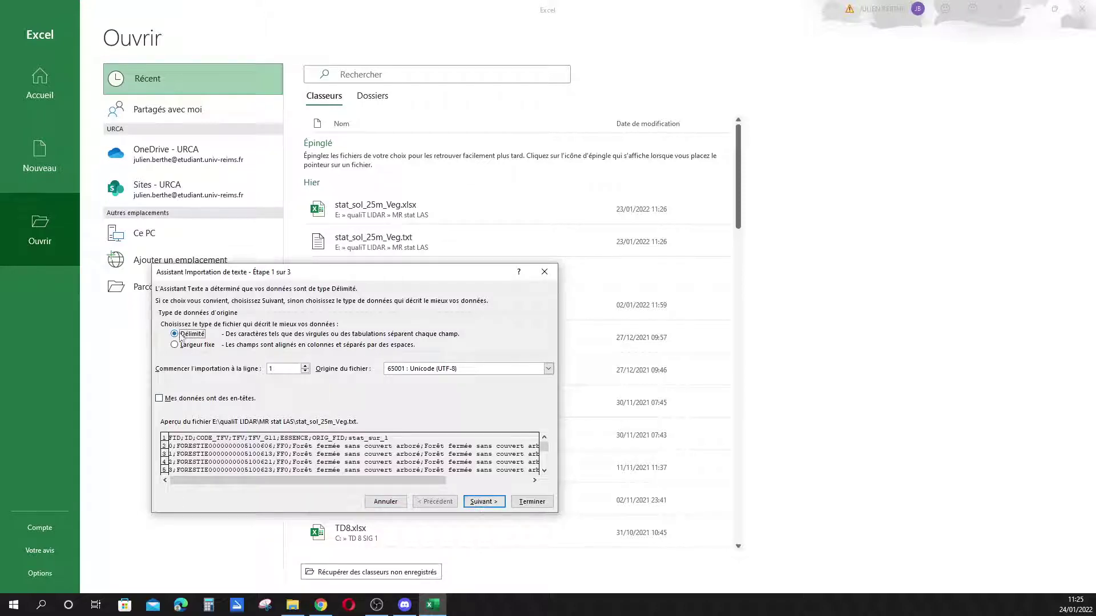
Import the text as delimited data with semicolon instead of tab as separator, keeping the Standard column format.
left_click(484, 502)
left_click(165, 333)
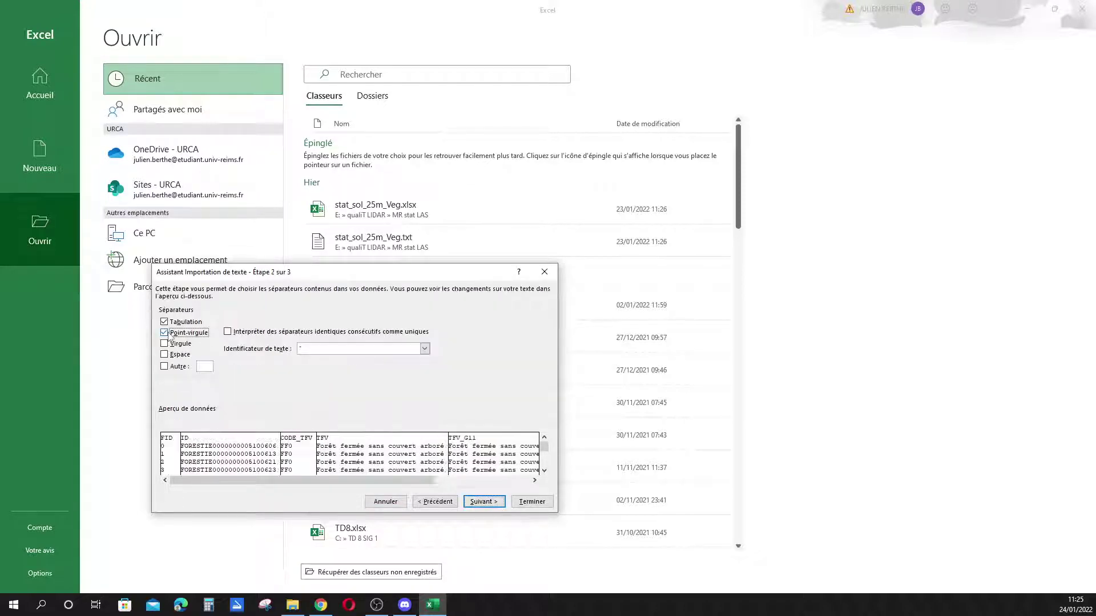
left_click(177, 322)
left_click(484, 502)
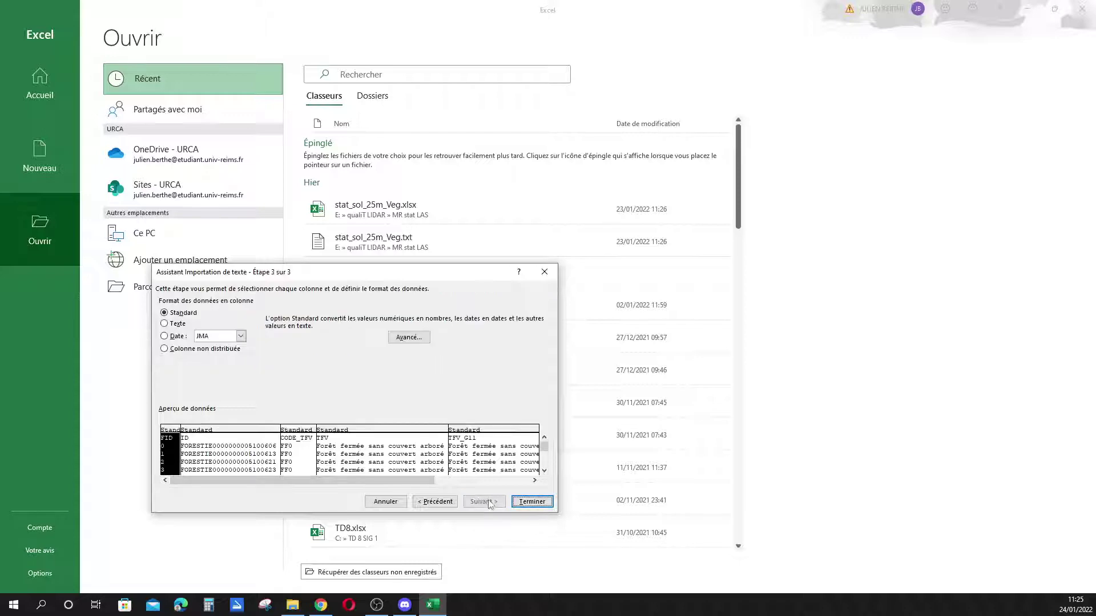
left_click(545, 505)
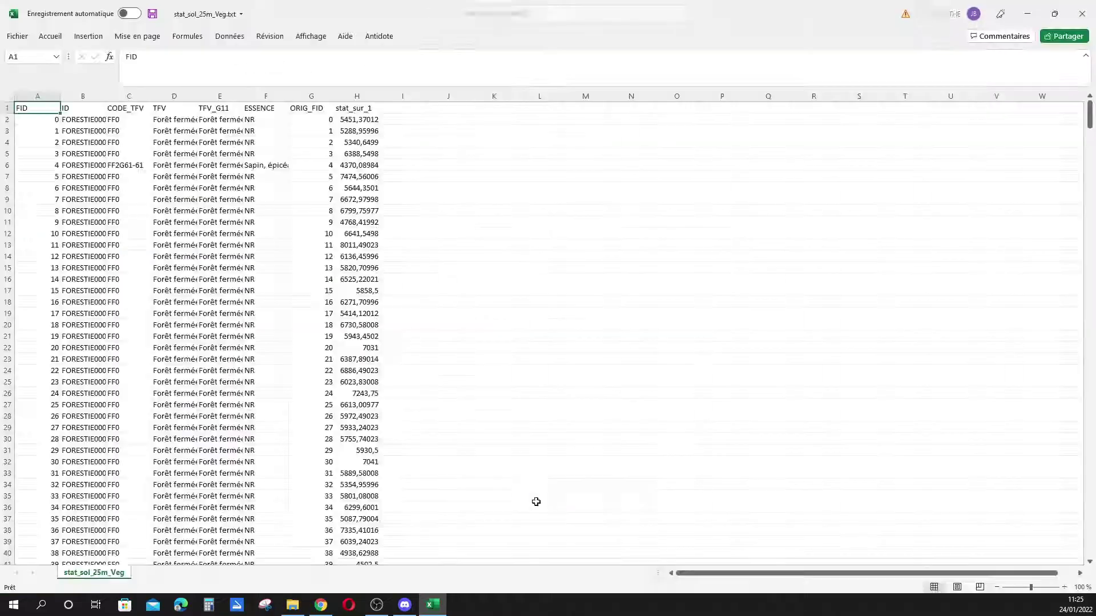
Choose Excel workbook (*.xlsx) as the save format for stat_sol_25m_Veg, and close Excel without saving.
left_click(18, 36)
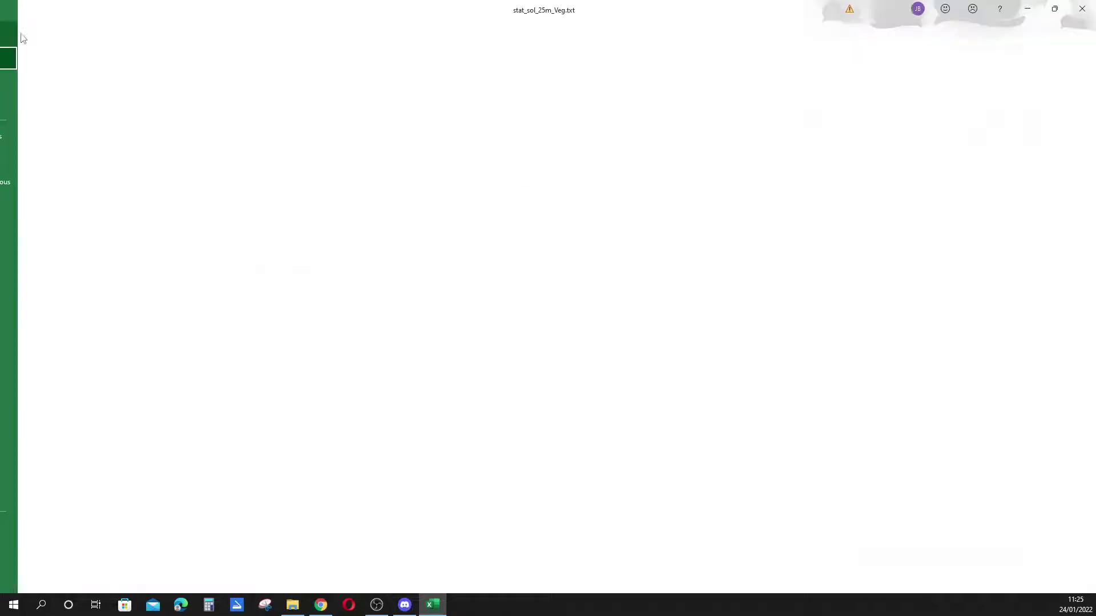
left_click(59, 185)
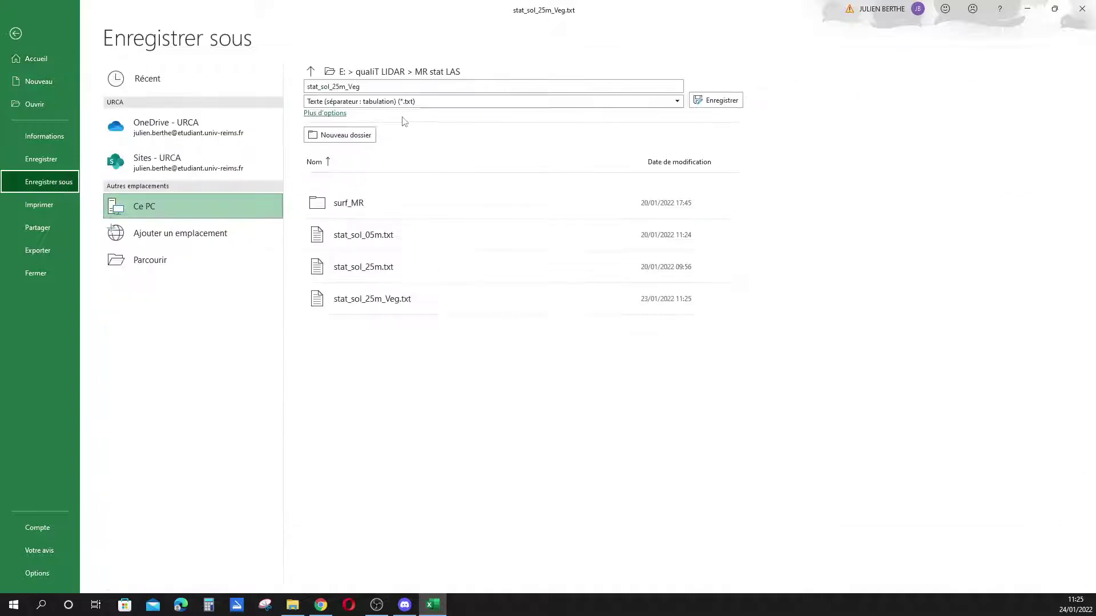
left_click(370, 101)
key("Escape")
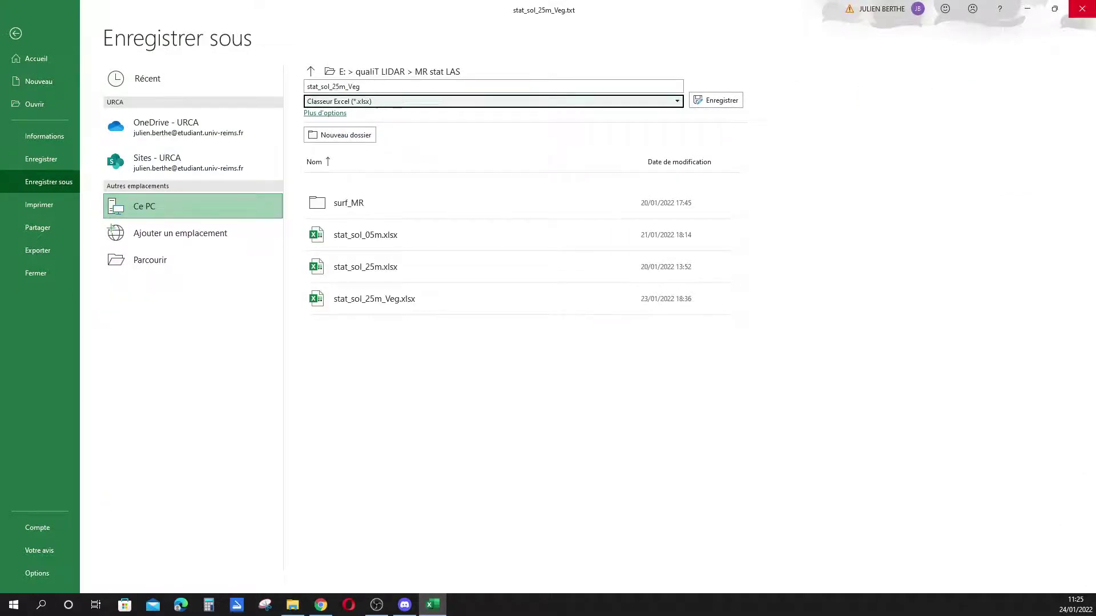
left_click(1073, 7)
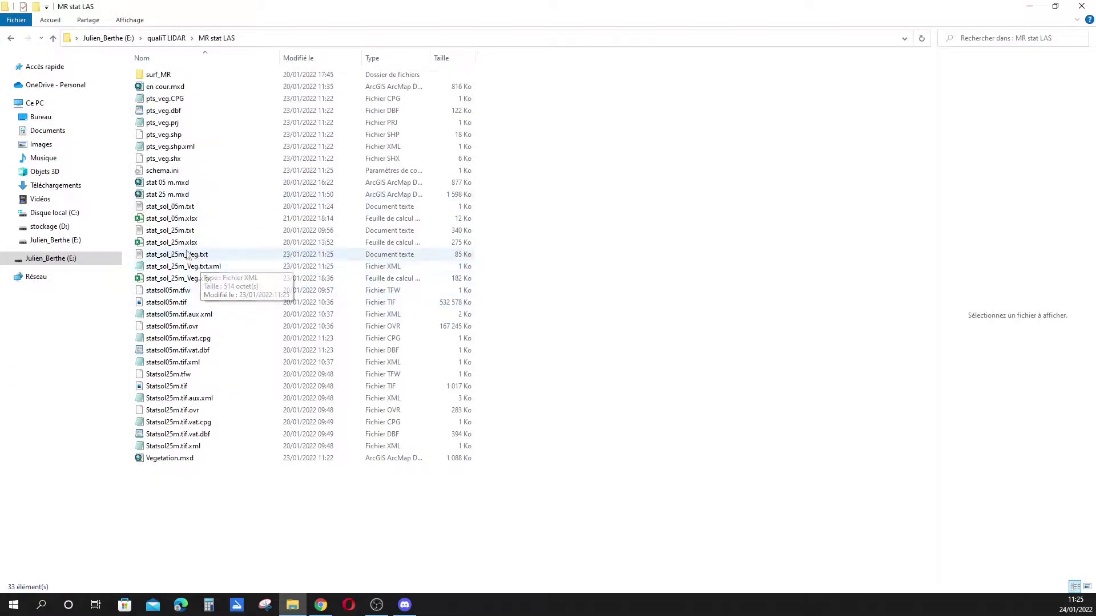
Open the existing stat_sol_25m_Veg.xlsx workbook from the MR stat LAS folder and select an empty cell below its stat essence charts.
double_click(174, 279)
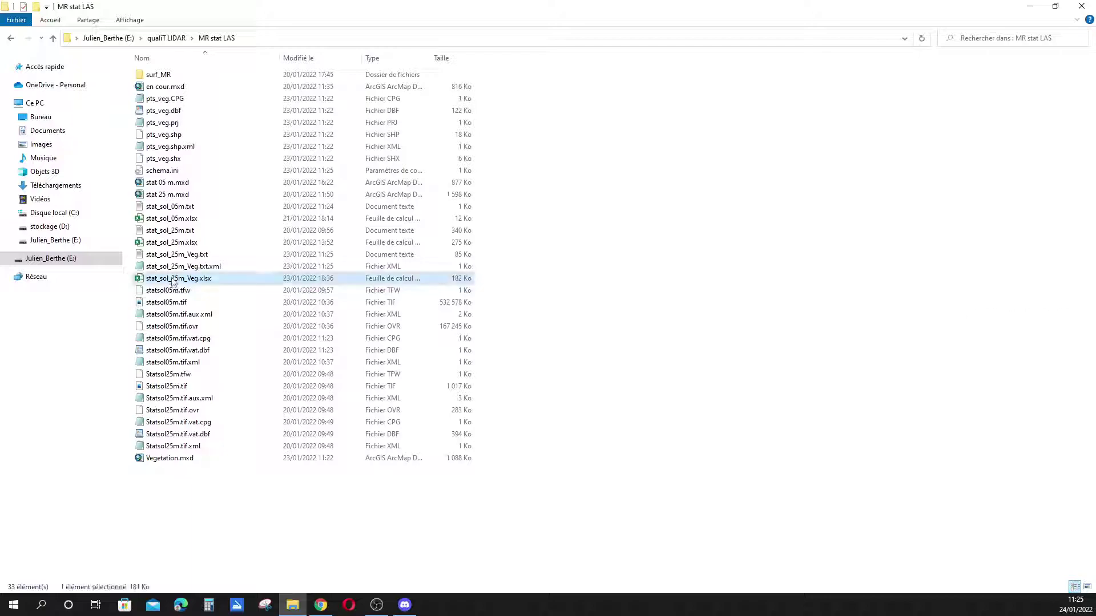
left_click(339, 436)
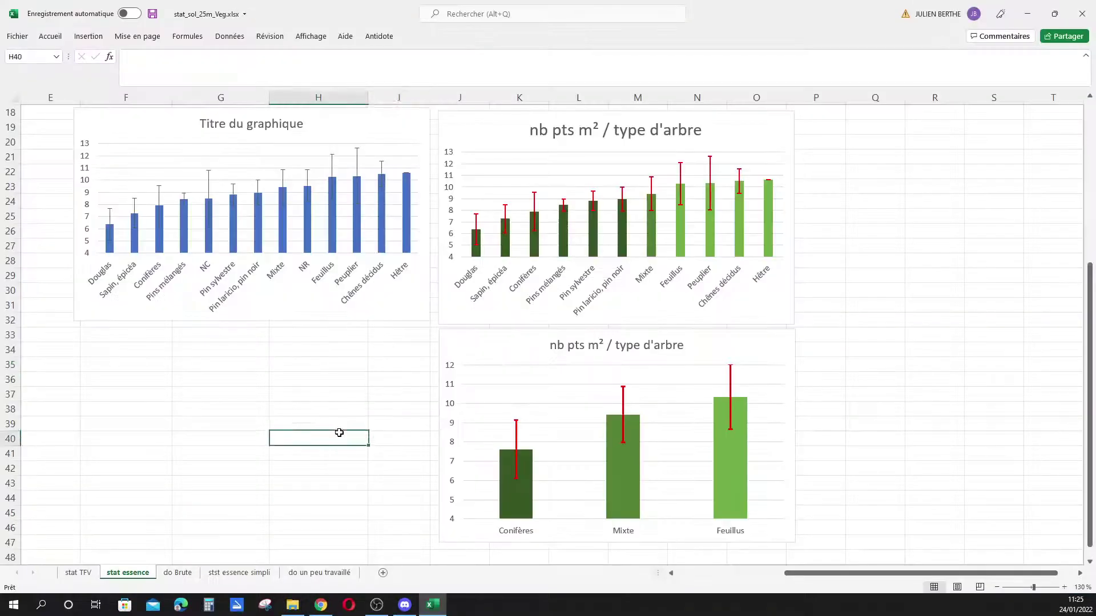
View the whole stat essence sheet and the stat TFV sheet, and open the do Brute sheet.
scroll(547, 326, "down", 4, "ctrl")
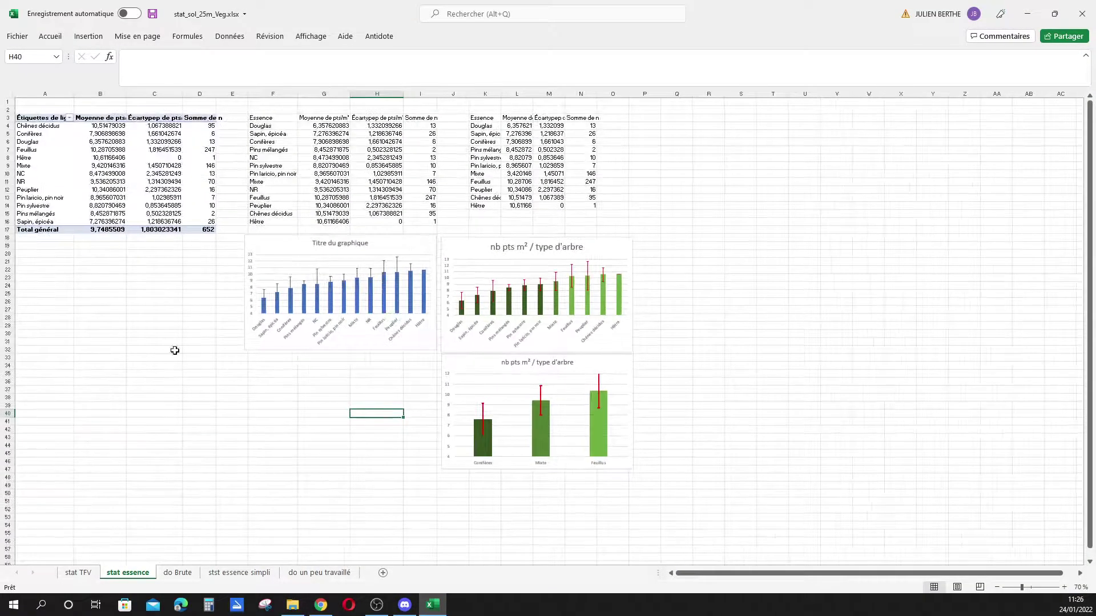
left_click(88, 573)
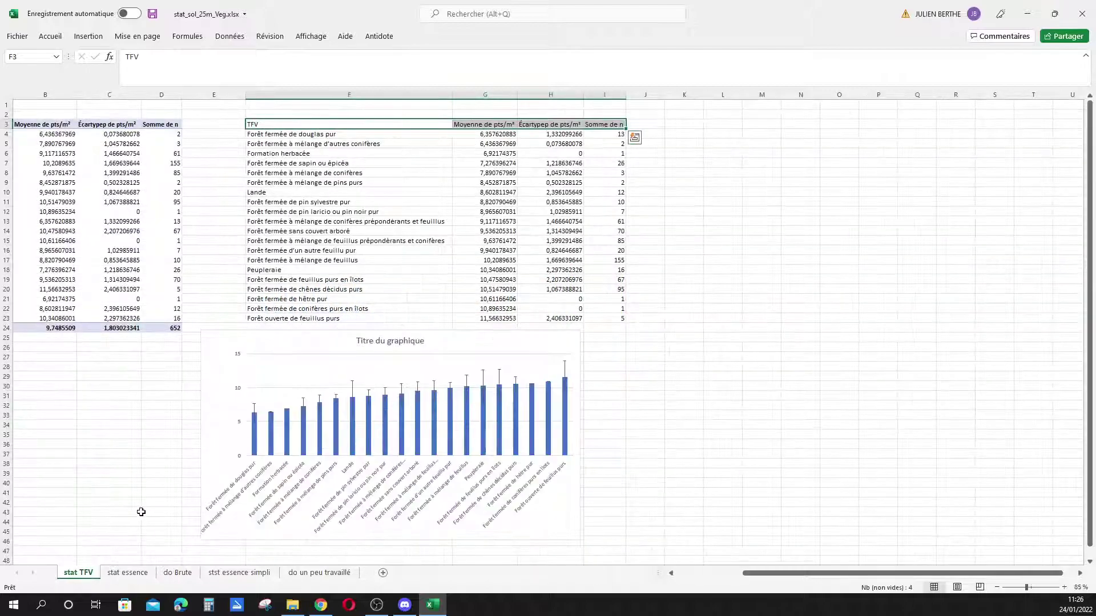
left_click(177, 572)
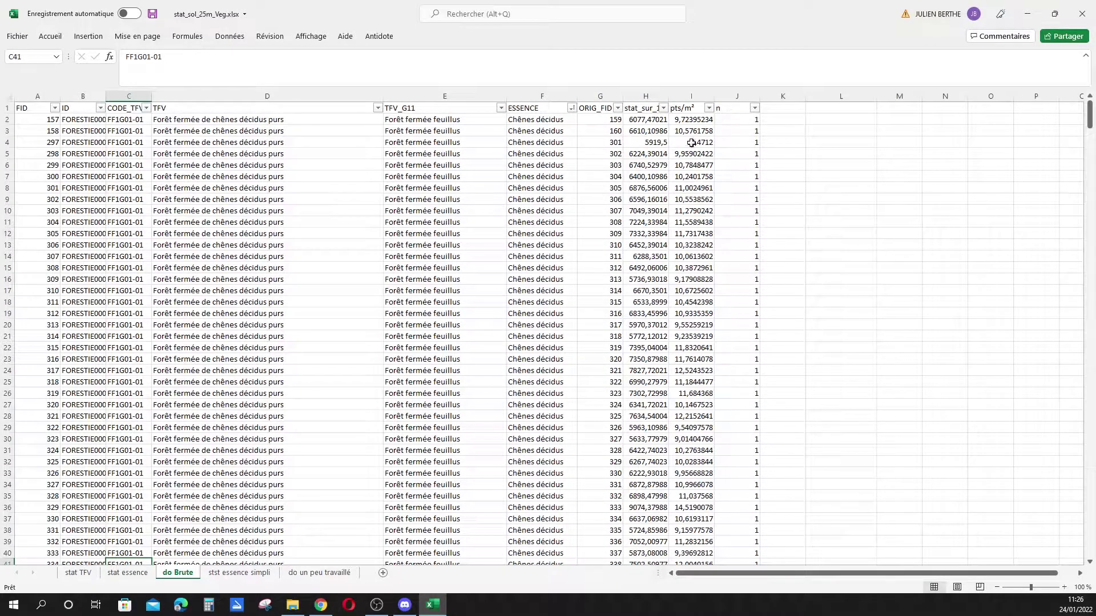
Inspect the pts/m² formula in cell I2 of do Brute and autofit the stat_sur_1 column's width.
left_click(693, 120)
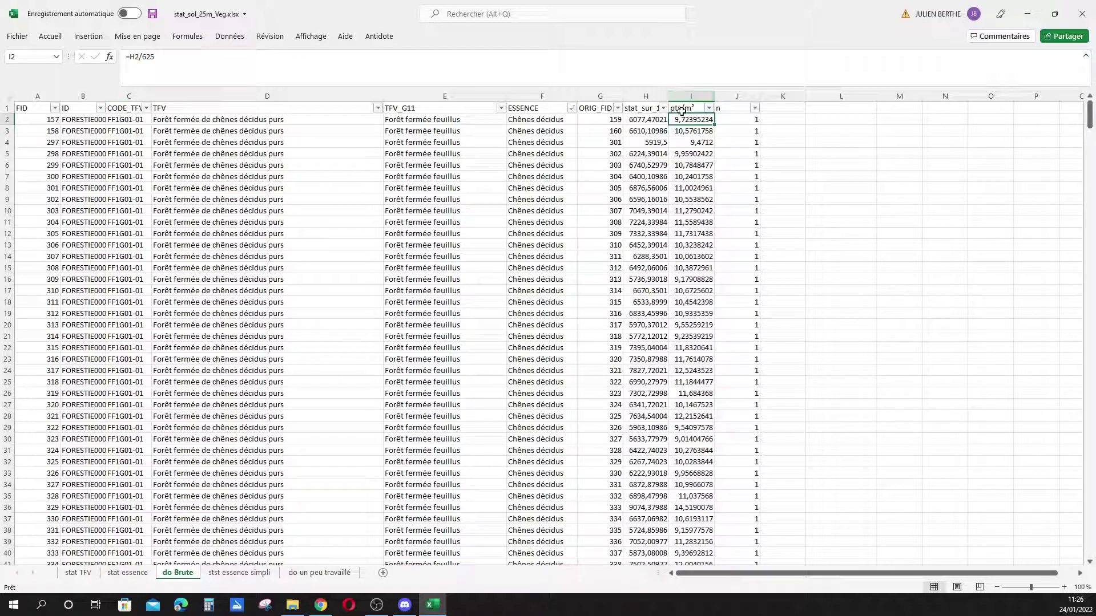
left_click(233, 70)
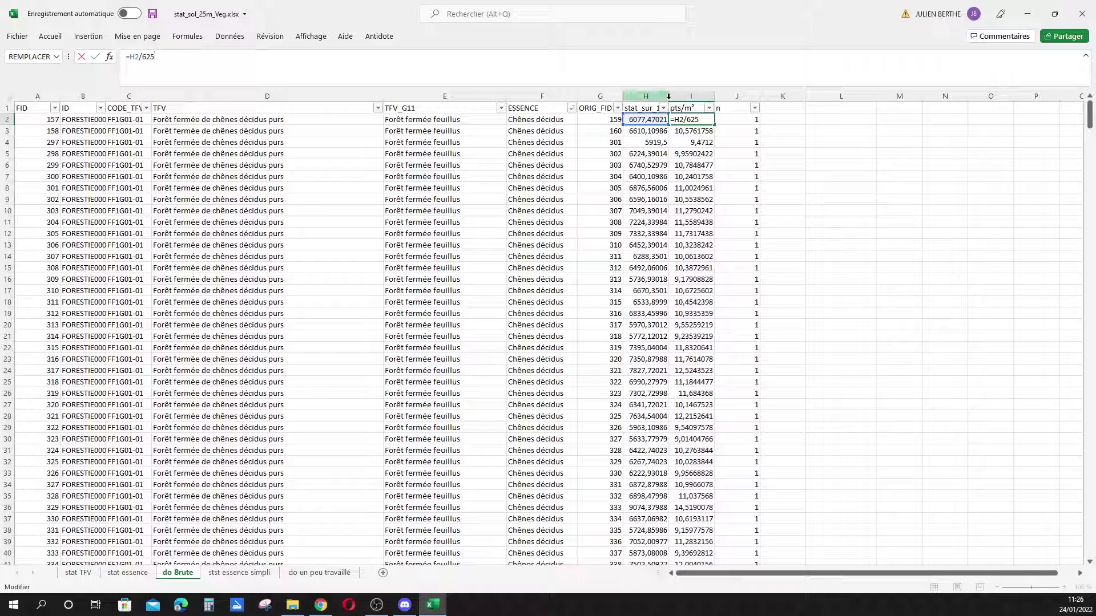
double_click(669, 98)
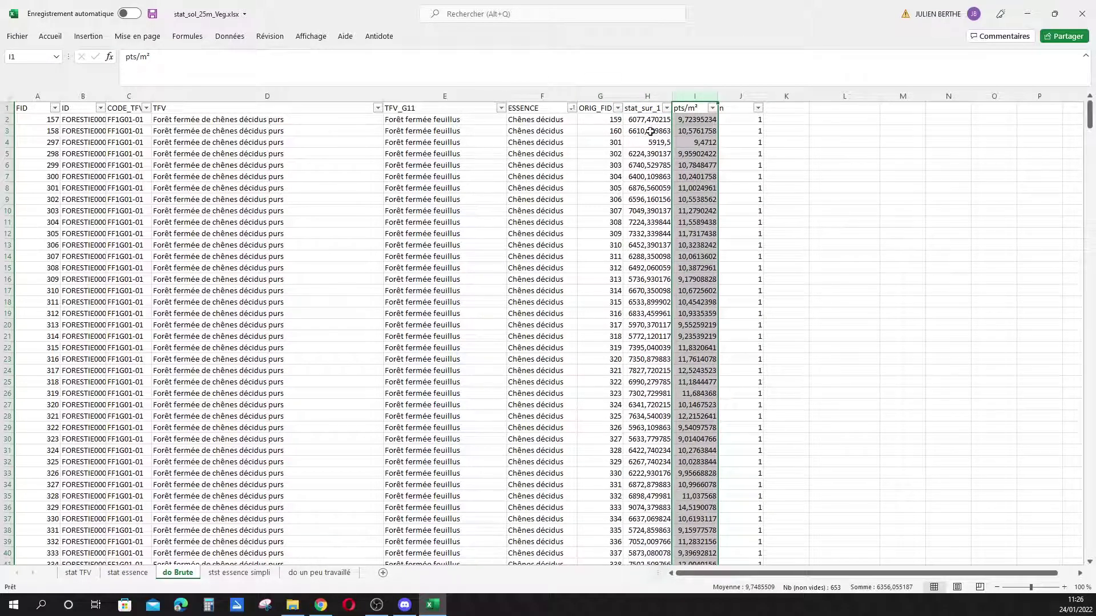
left_click(703, 122)
left_click(295, 62)
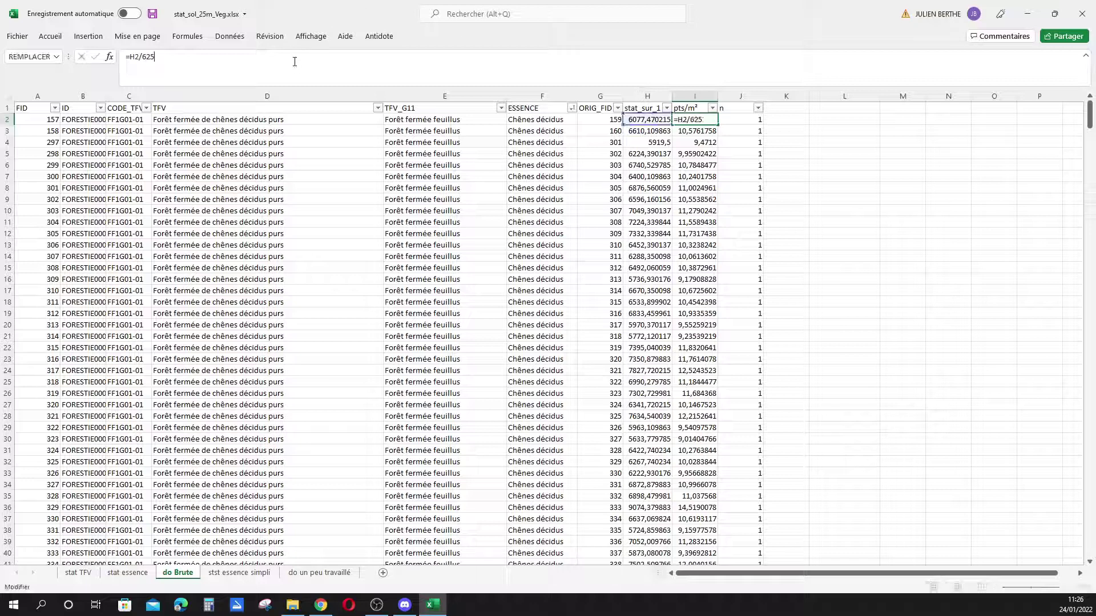
key("Return")
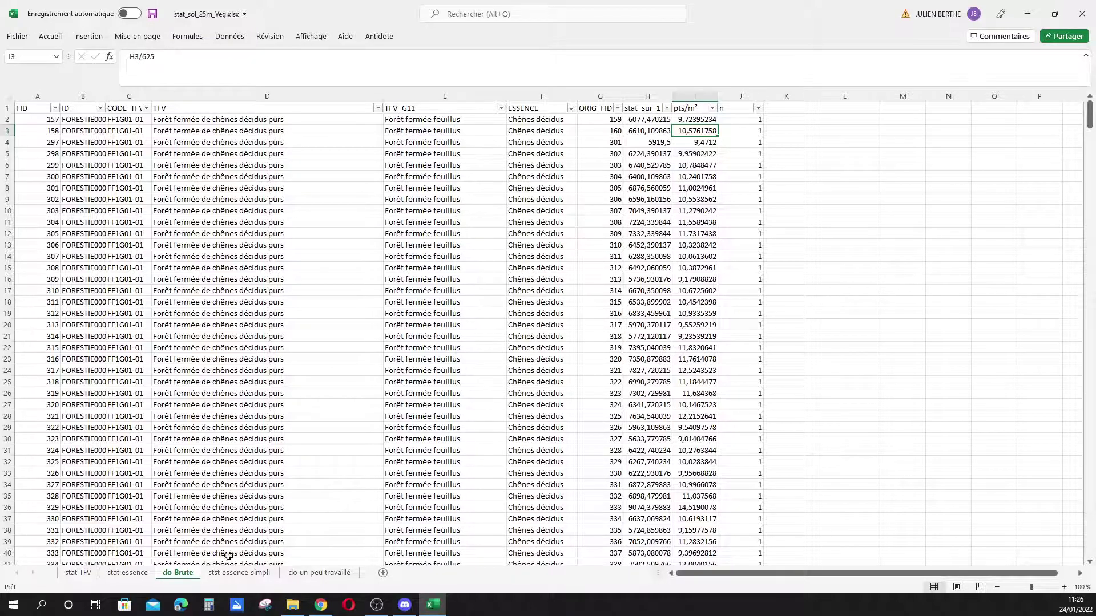
Glance at the stst essence simpli sheet, and insert a pivot table on a new worksheet from the entire do Brute data range.
left_click(239, 572)
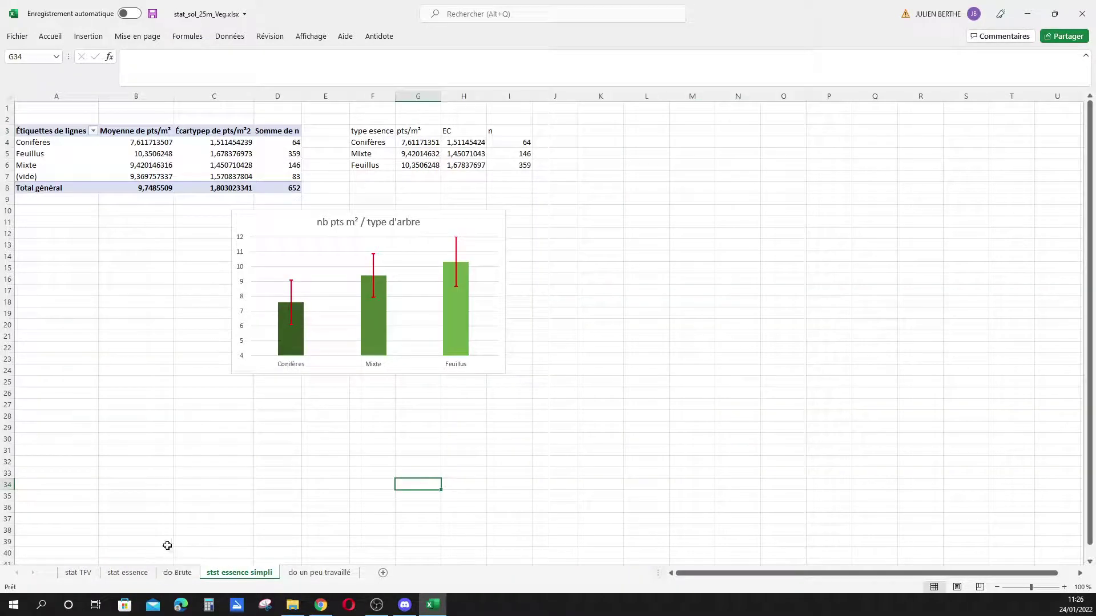
left_click(178, 573)
key("ctrl+a")
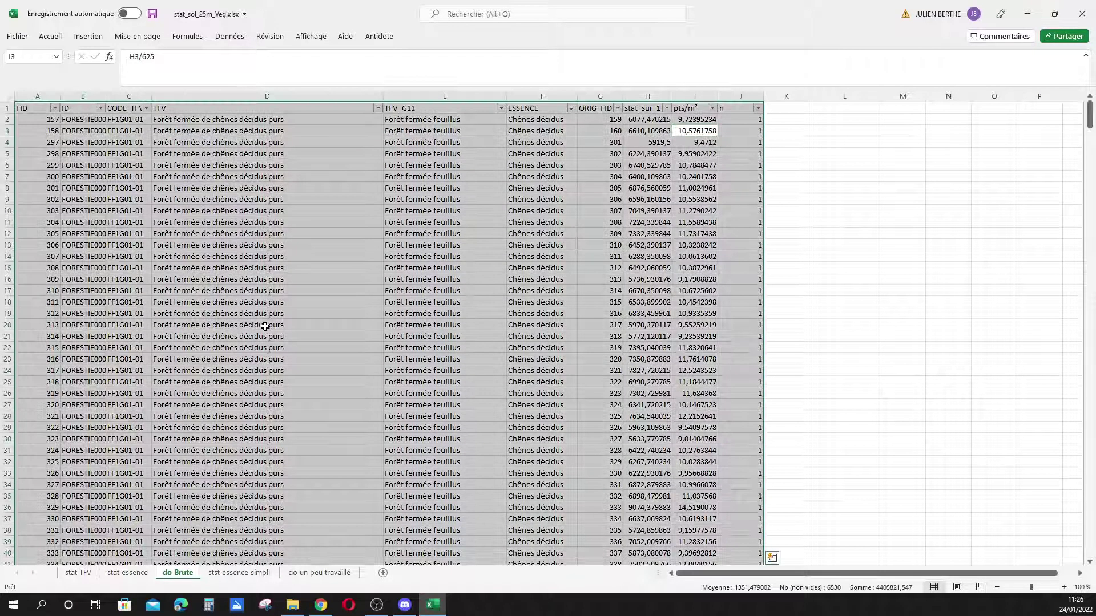
left_click(87, 36)
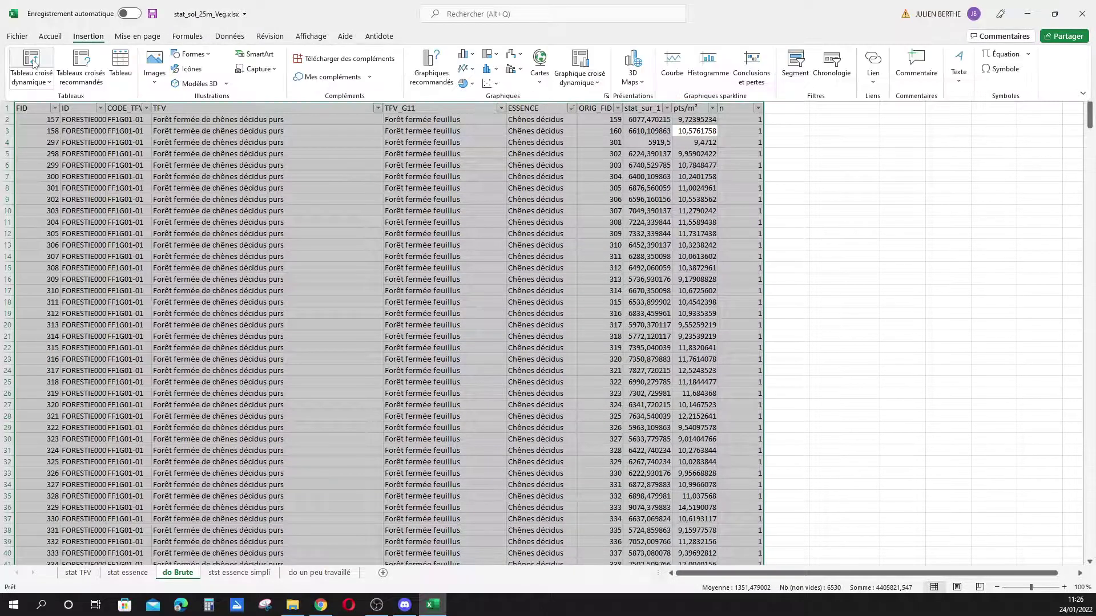
left_click(36, 63)
left_click(404, 469)
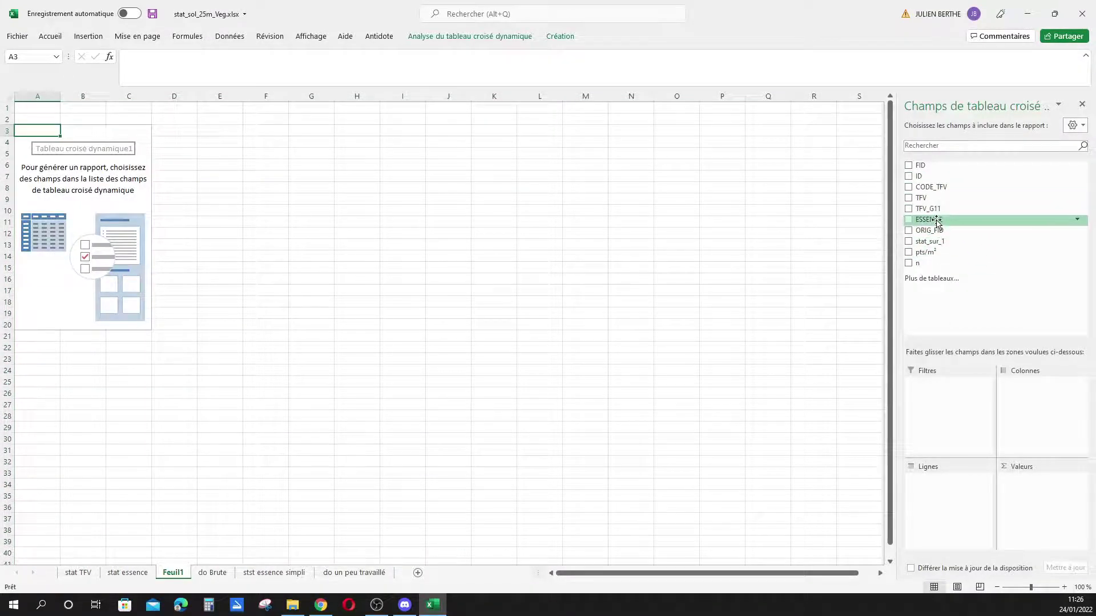
Add ESSENCE to the pivot table's rows and pts/m² twice to its values.
left_click_drag(934, 219, 952, 482)
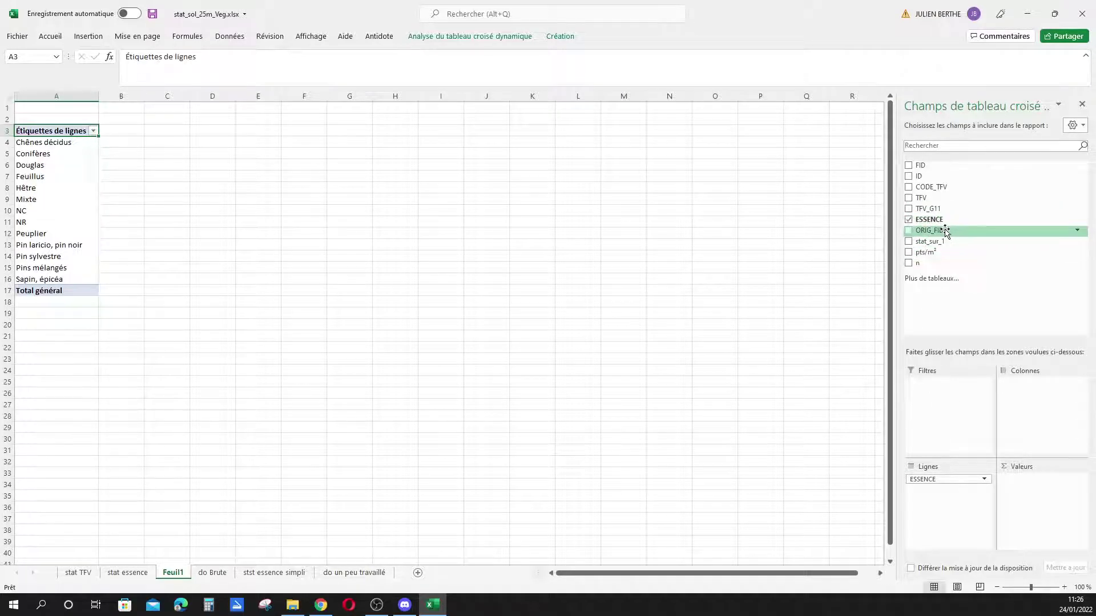
left_click_drag(926, 253, 1014, 505)
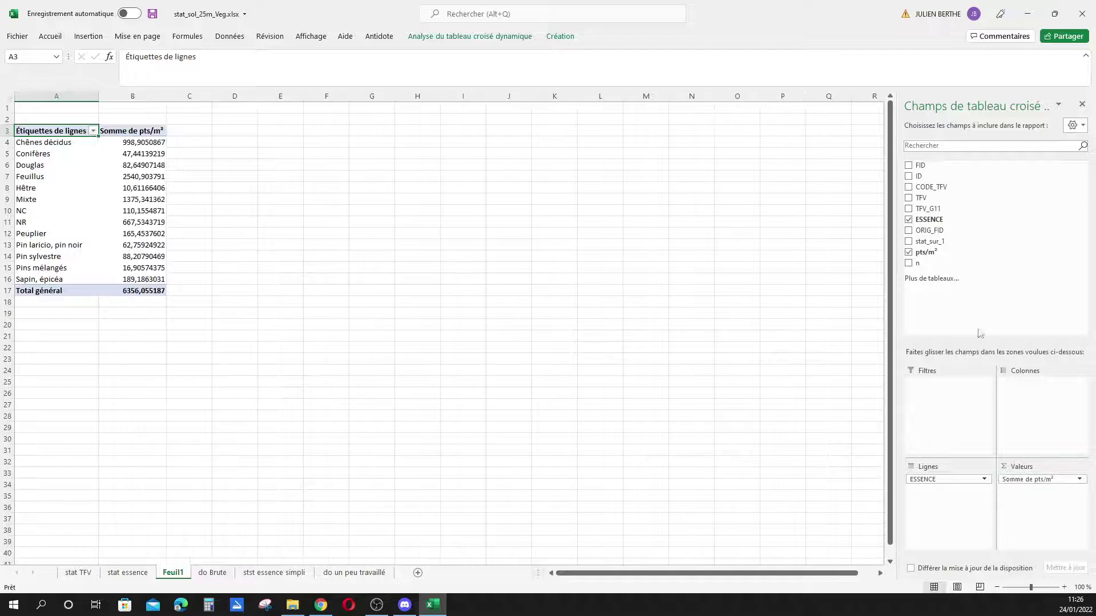
left_click_drag(926, 254, 1028, 490)
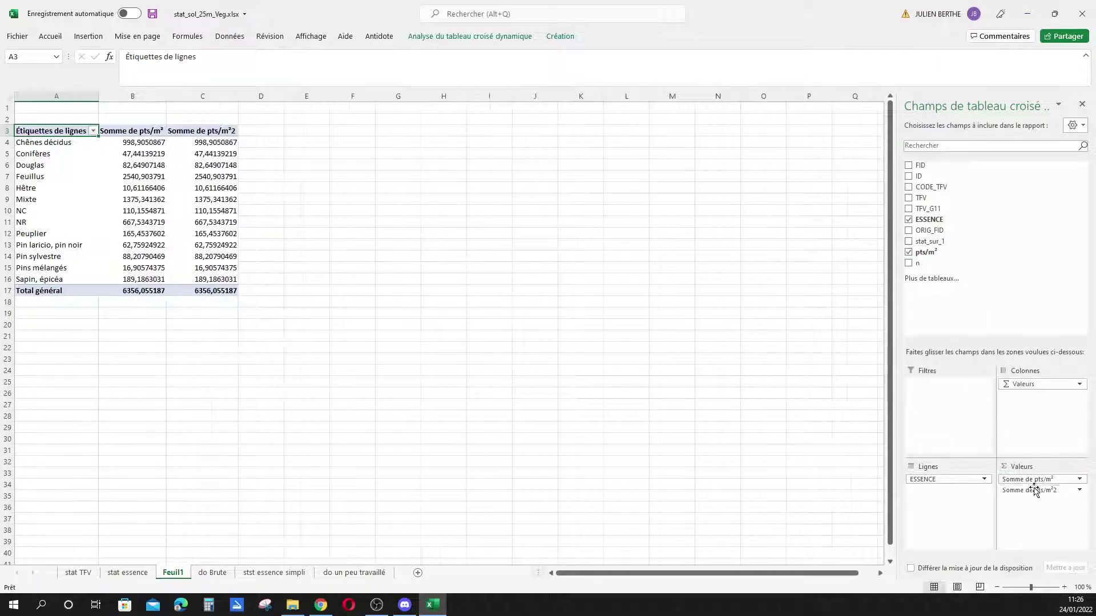
left_click(1081, 480)
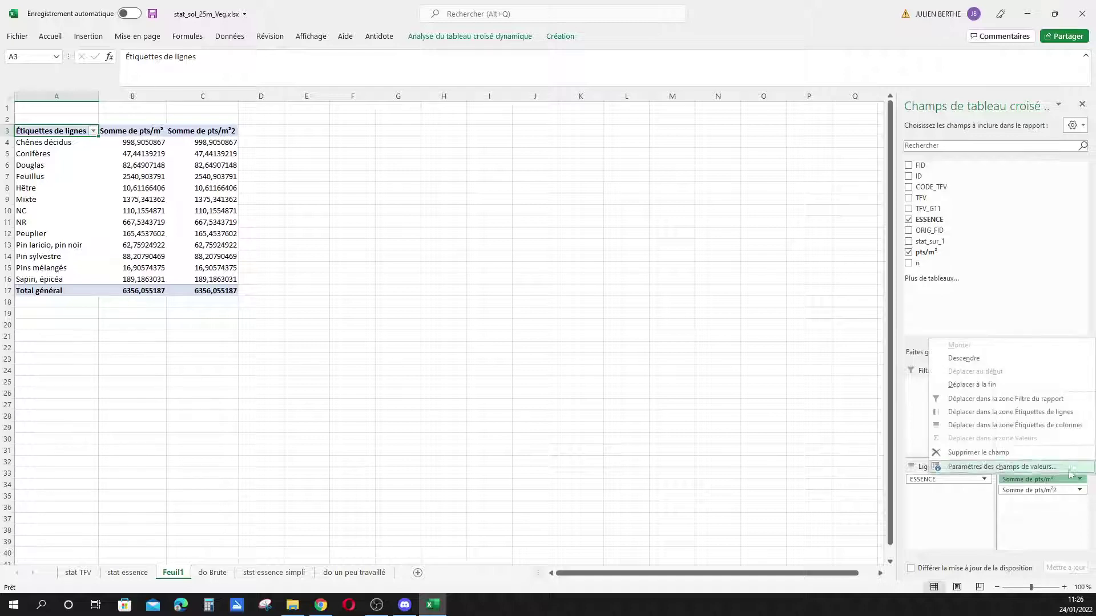
left_click(1002, 467)
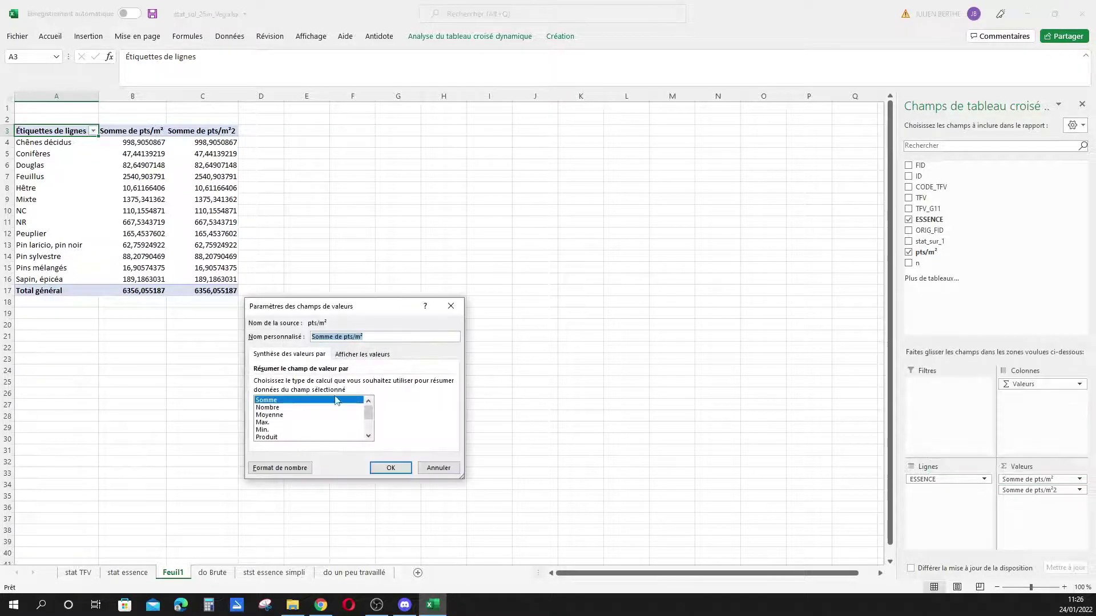
left_click(450, 306)
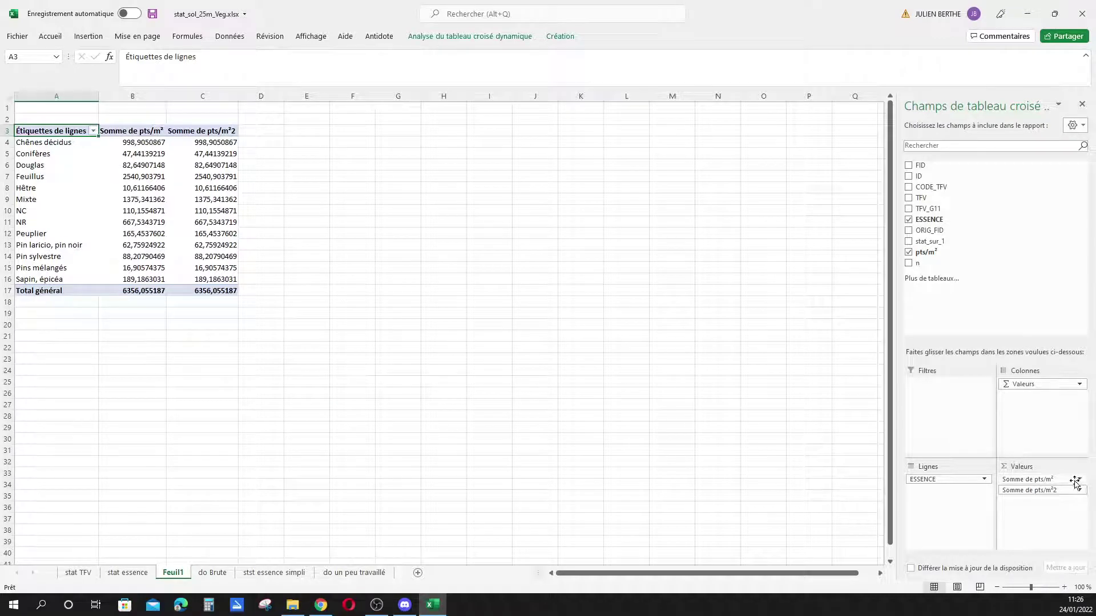
Summarize the first pts/m² value field of the pivot table by Moyenne.
left_click(1078, 480)
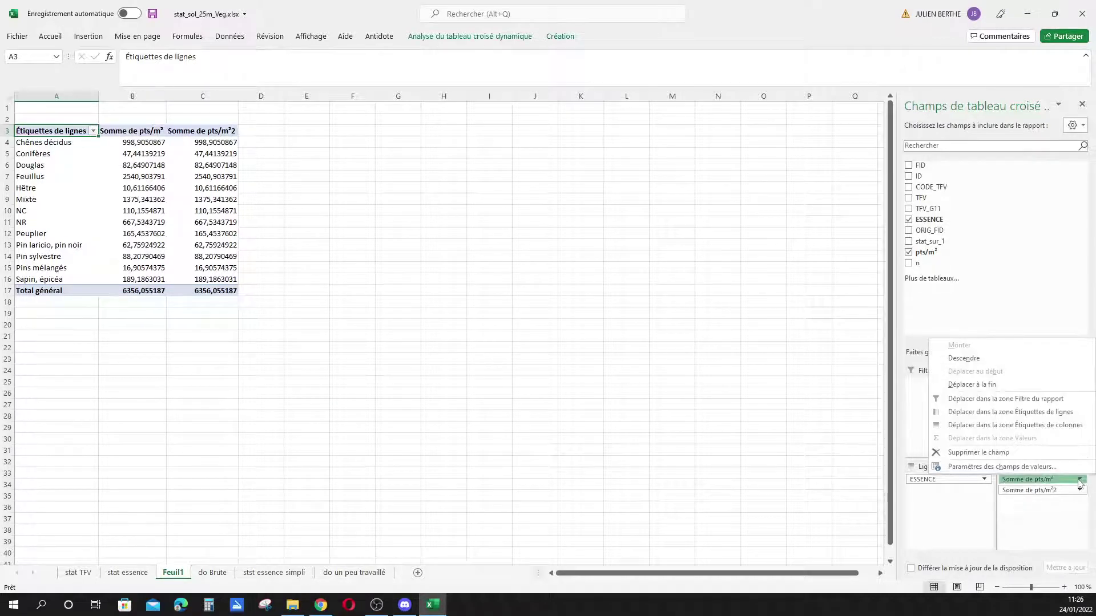
left_click(1004, 469)
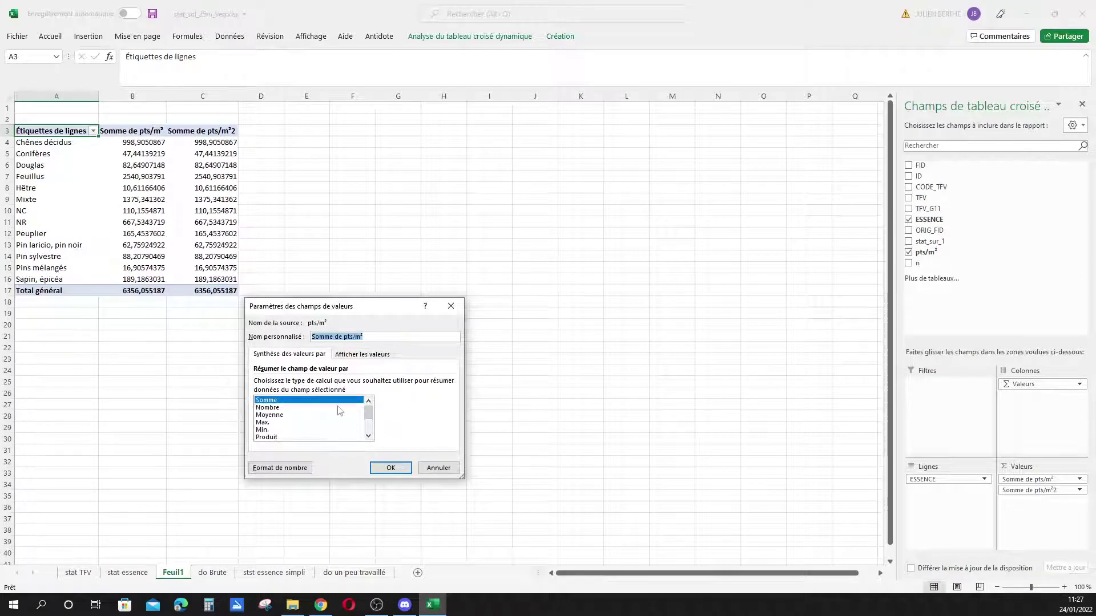
scroll(293, 427, "down", 1)
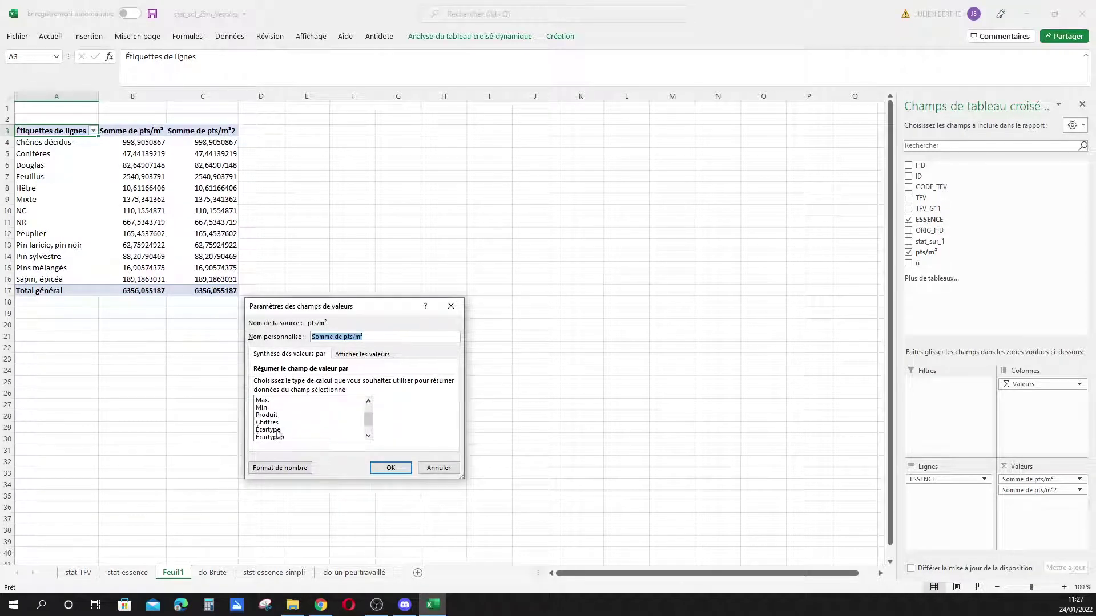
scroll(274, 431, "down", 1)
scroll(269, 407, "up", 2)
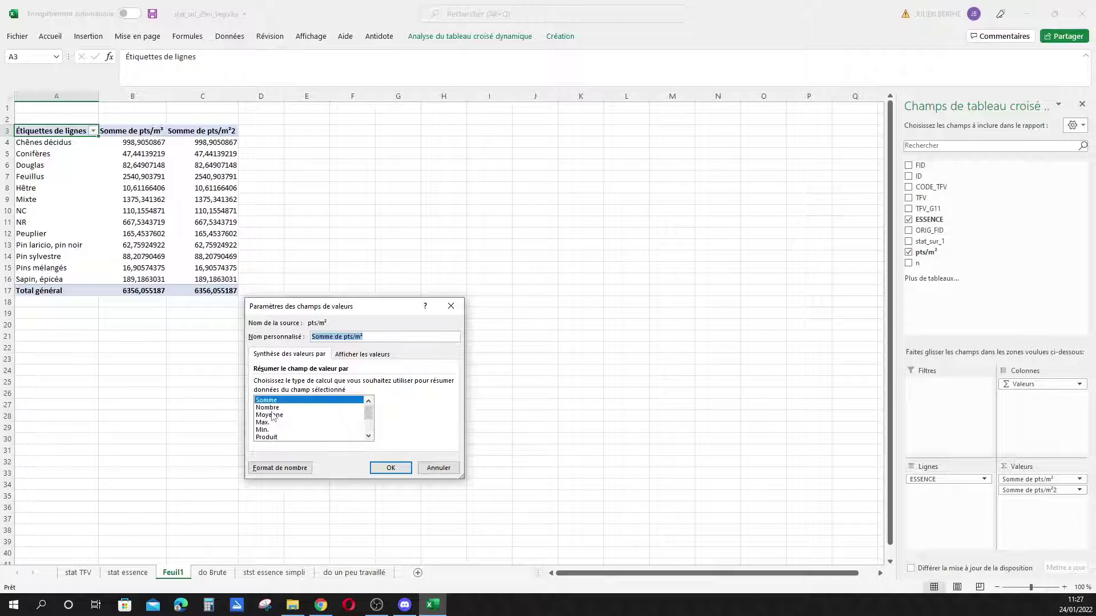
left_click(273, 415)
left_click(391, 467)
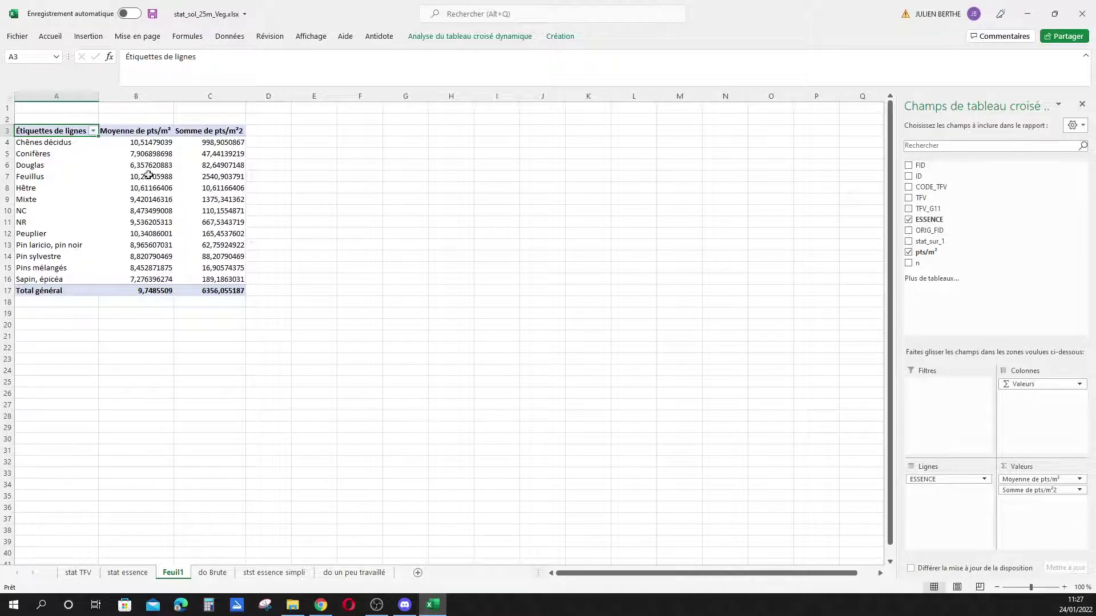
Summarize the second pts/m² value field of the pivot table by Écartypep.
left_click(1079, 492)
left_click(1022, 479)
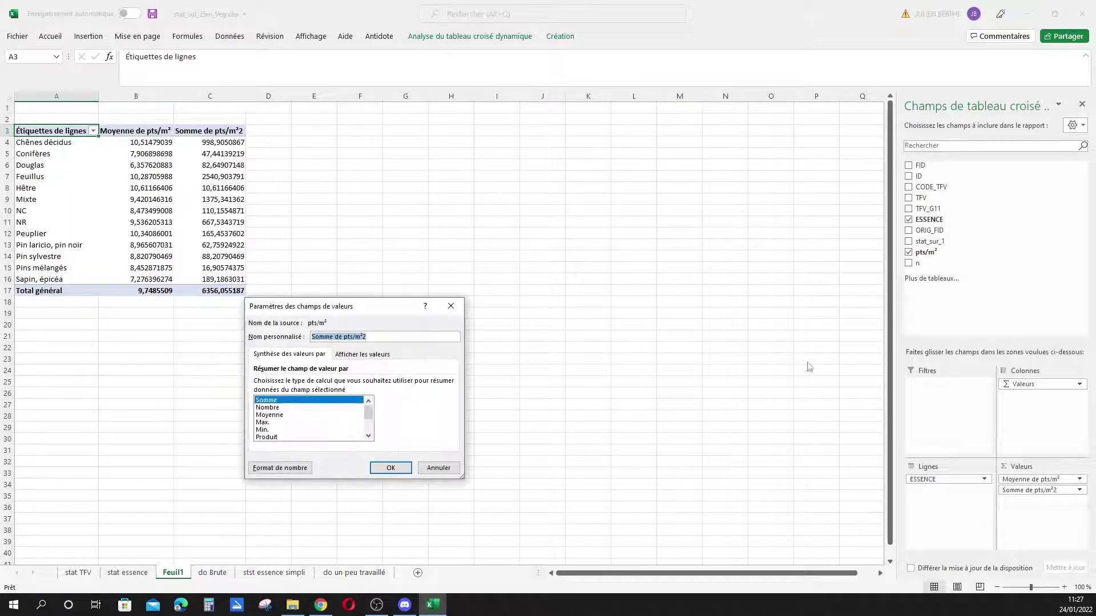
scroll(336, 416, "down", 2)
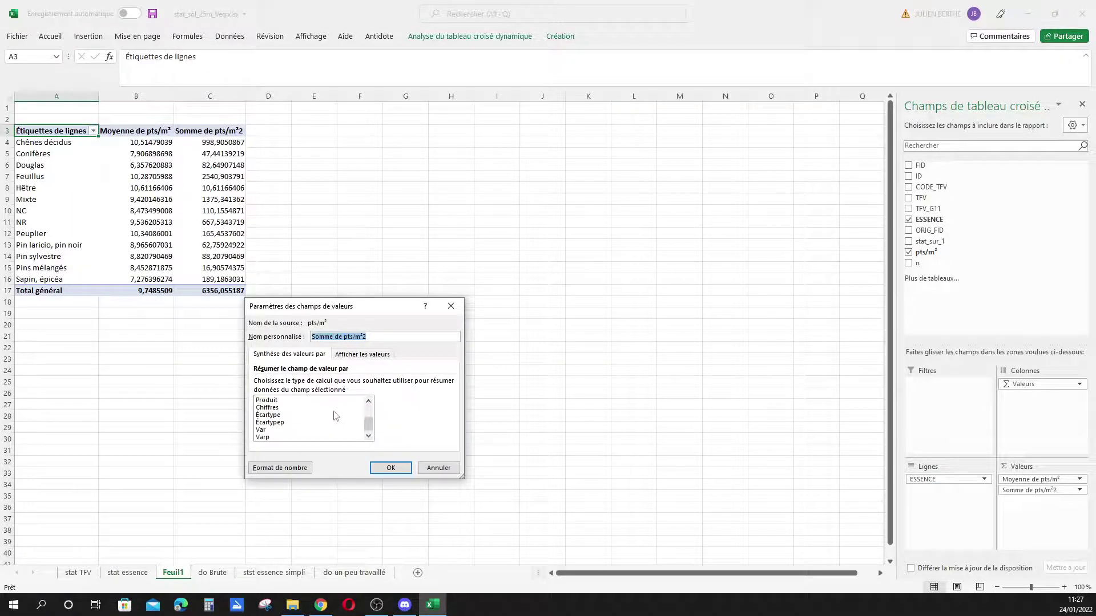
left_click(280, 425)
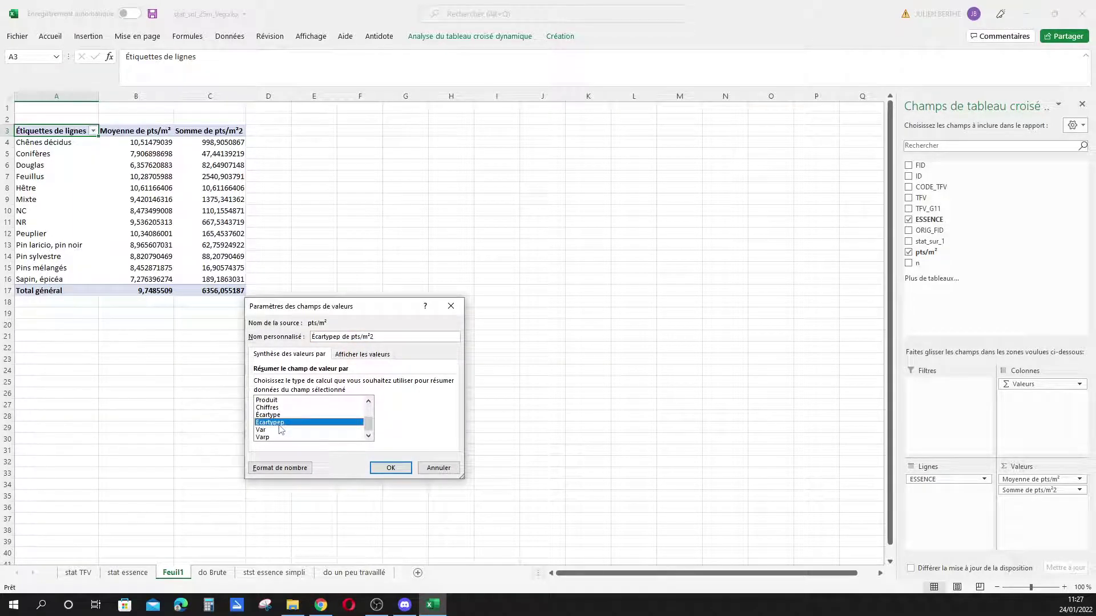
left_click(391, 468)
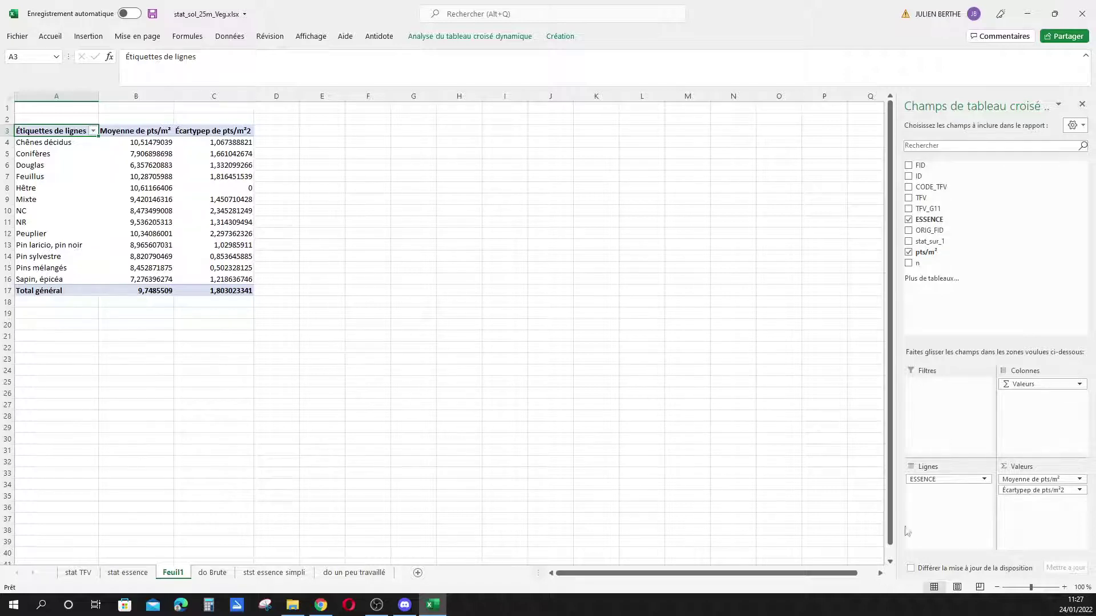
Switch to Chrome and search Google in a new tab for "ecart type de pearson".
left_click(321, 606)
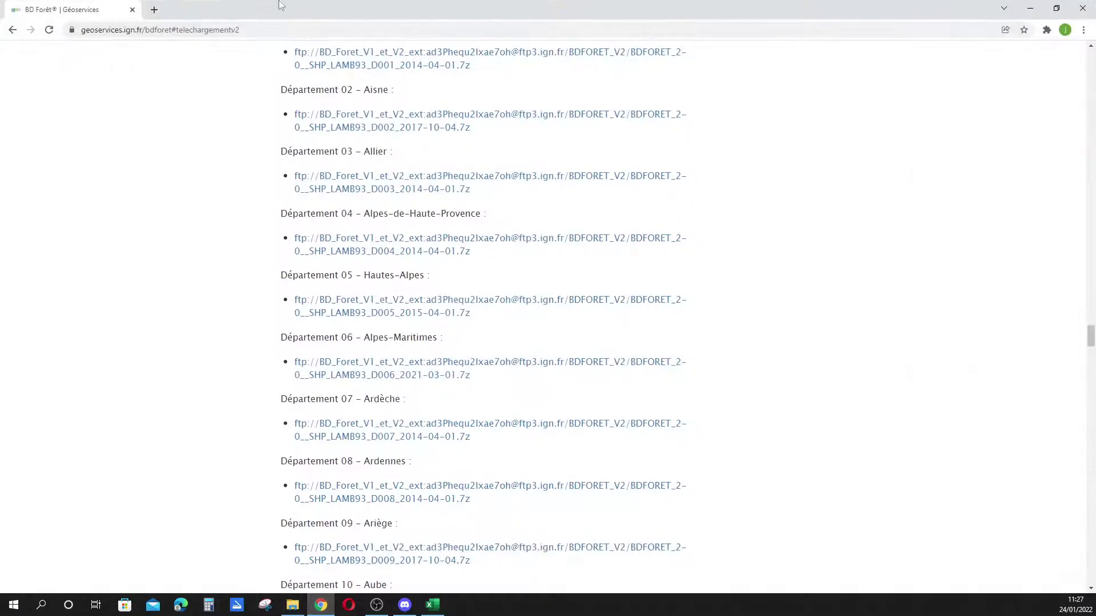
left_click(154, 11)
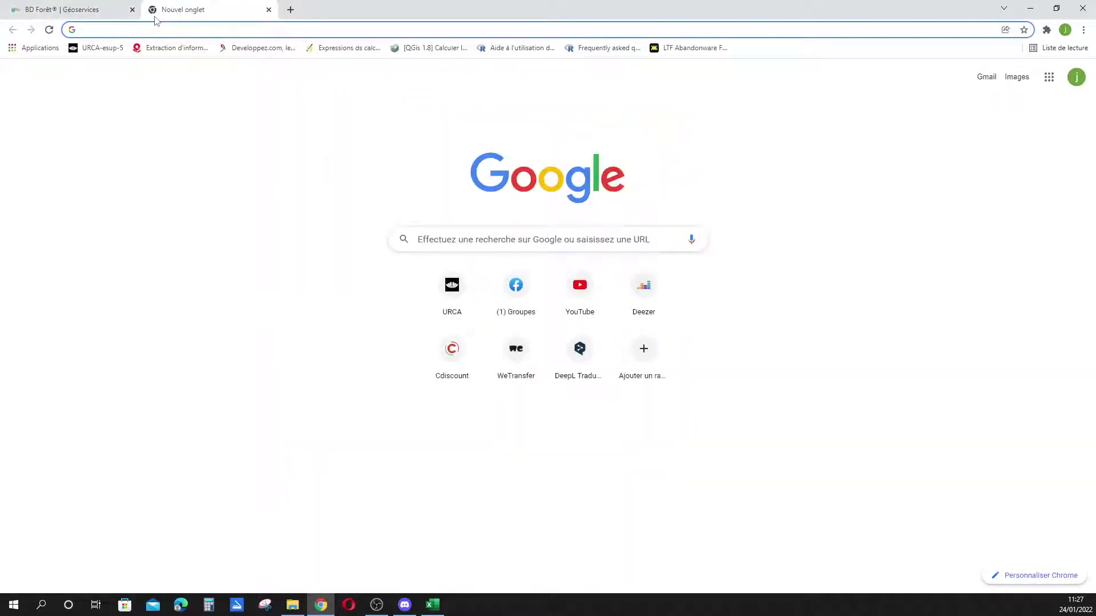
type("ecart")
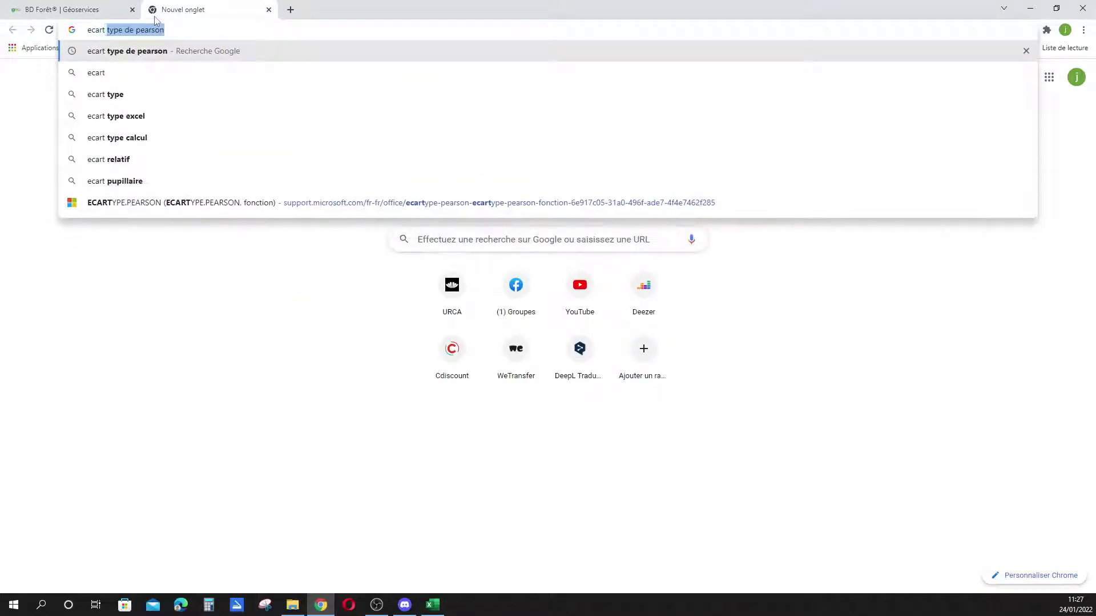
type(" type de pe")
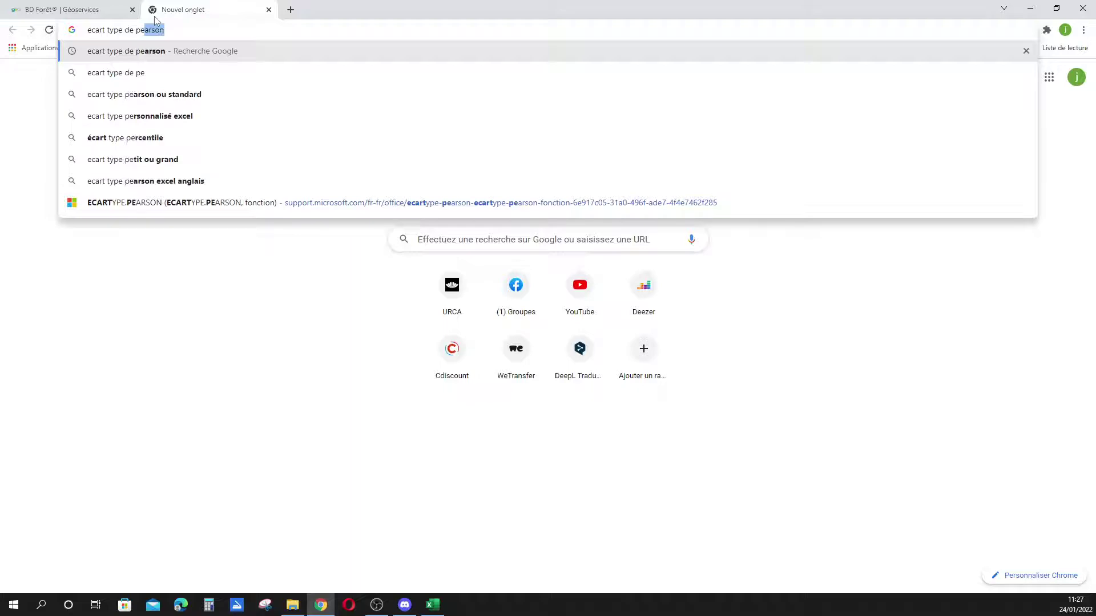
key("Return")
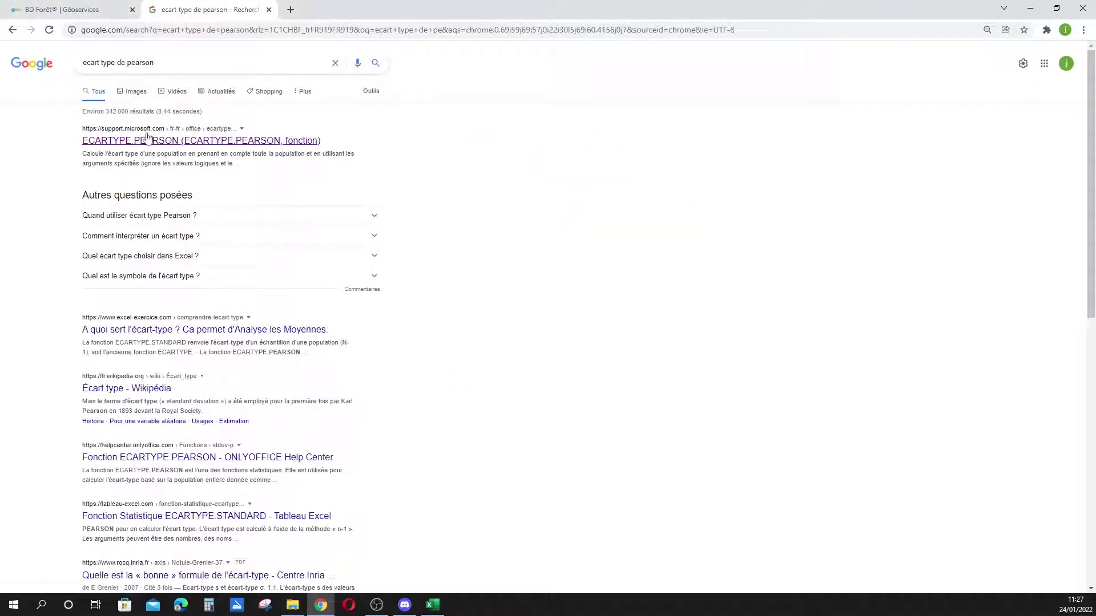
Open Microsoft's ECARTYPE.PEARSON support page and highlight the standard deviation formula in its notes.
left_click(149, 141)
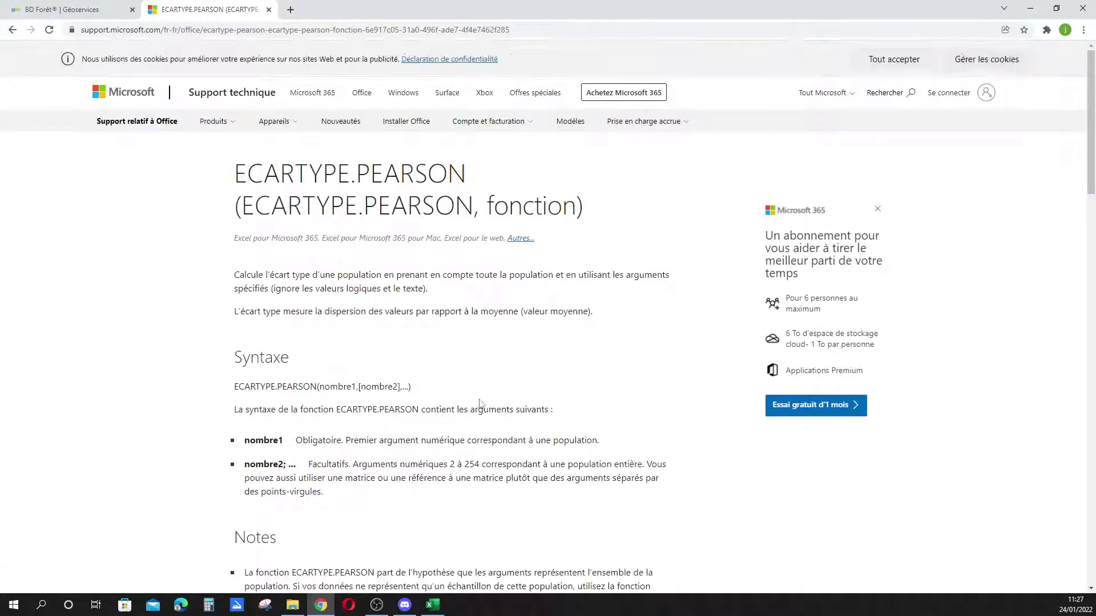
scroll(479, 403, "down", 12)
left_click_drag(311, 325, 212, 277)
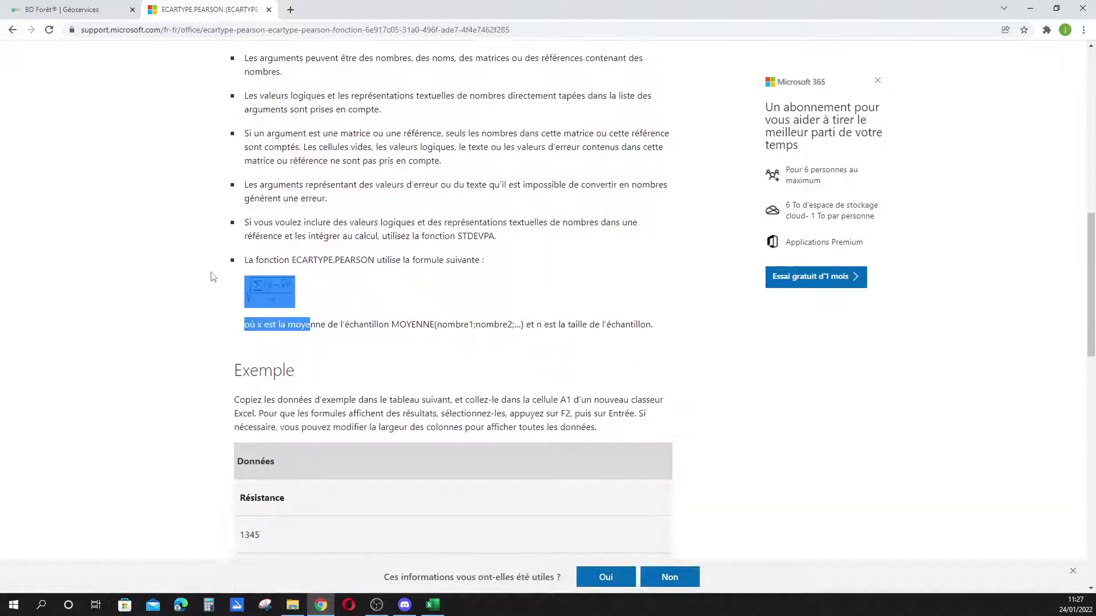
left_click_drag(318, 317, 232, 281)
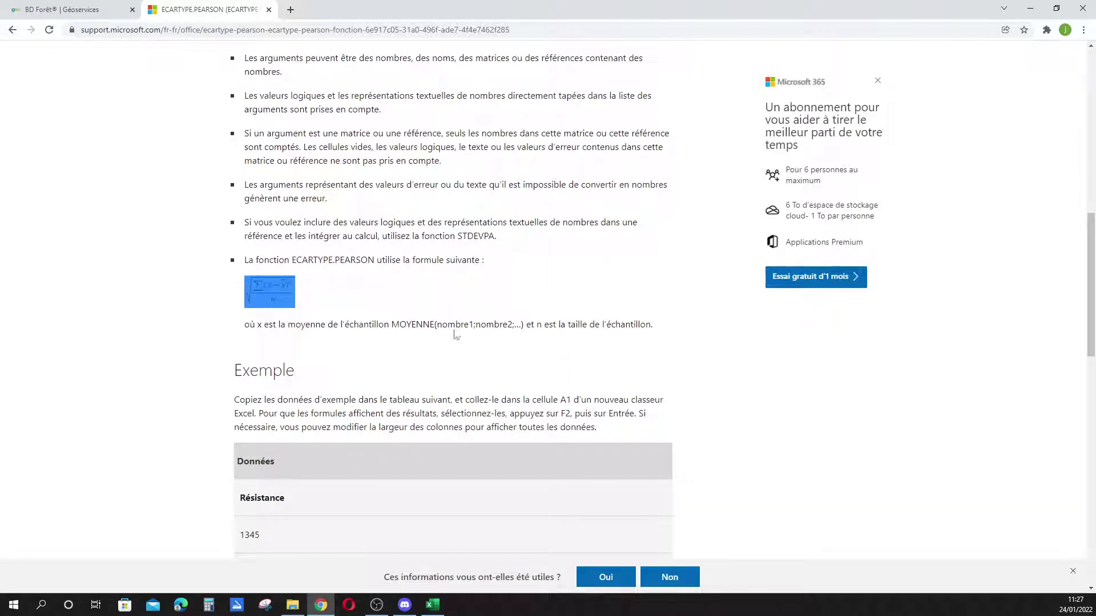
Review the introduction of the ECARTYPE.PEARSON page, then switch back to Excel and examine the pivot table's mean pts/m² values.
left_click(420, 323)
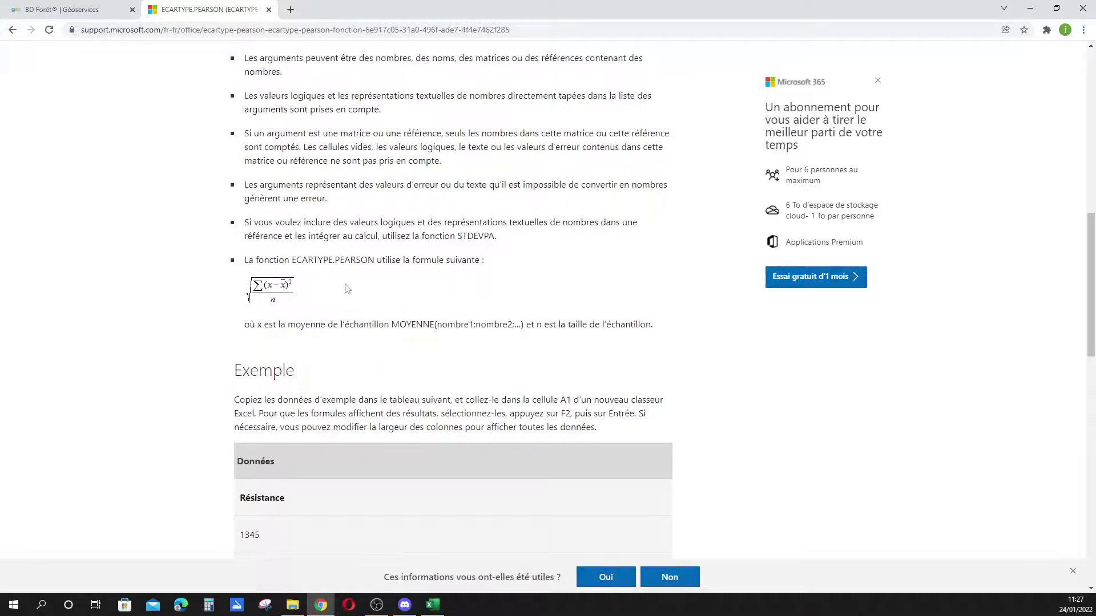
scroll(325, 410, "up", 14)
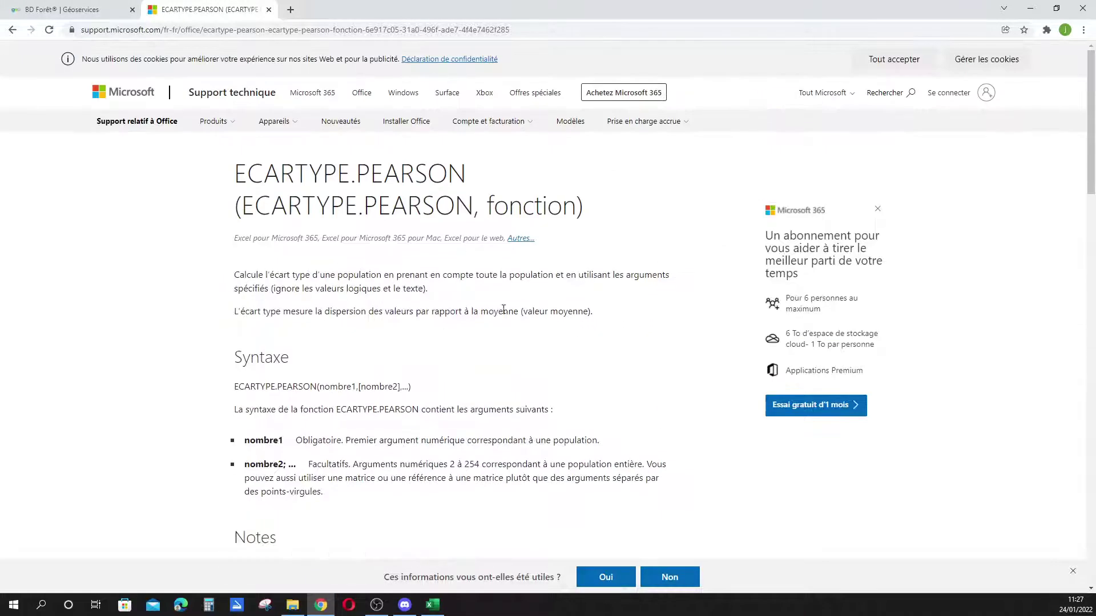
left_click(1030, 9)
left_click(418, 241)
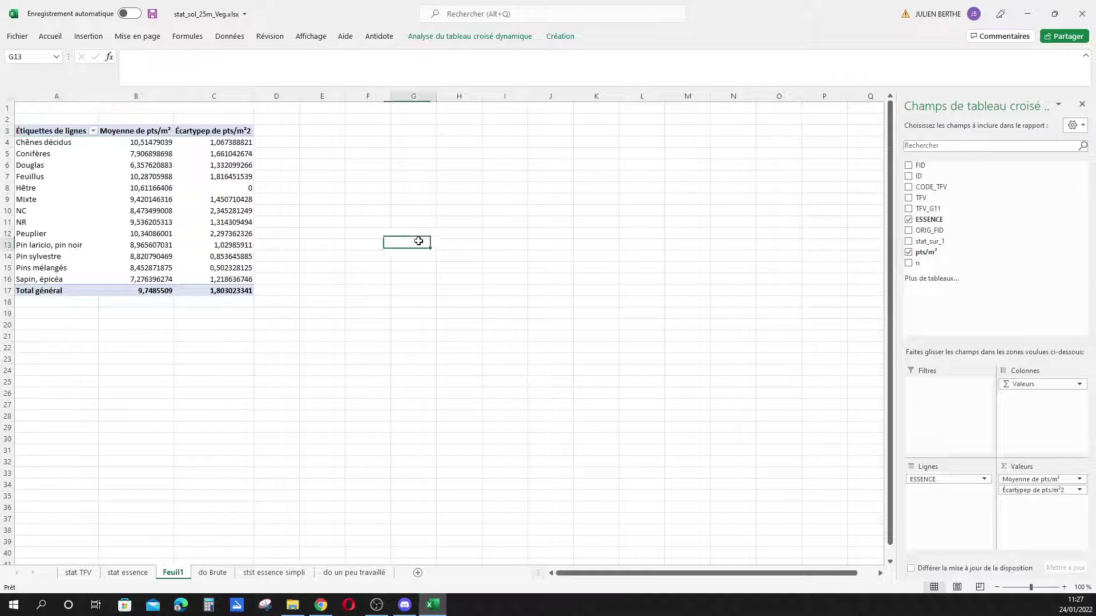
left_click_drag(126, 142, 154, 279)
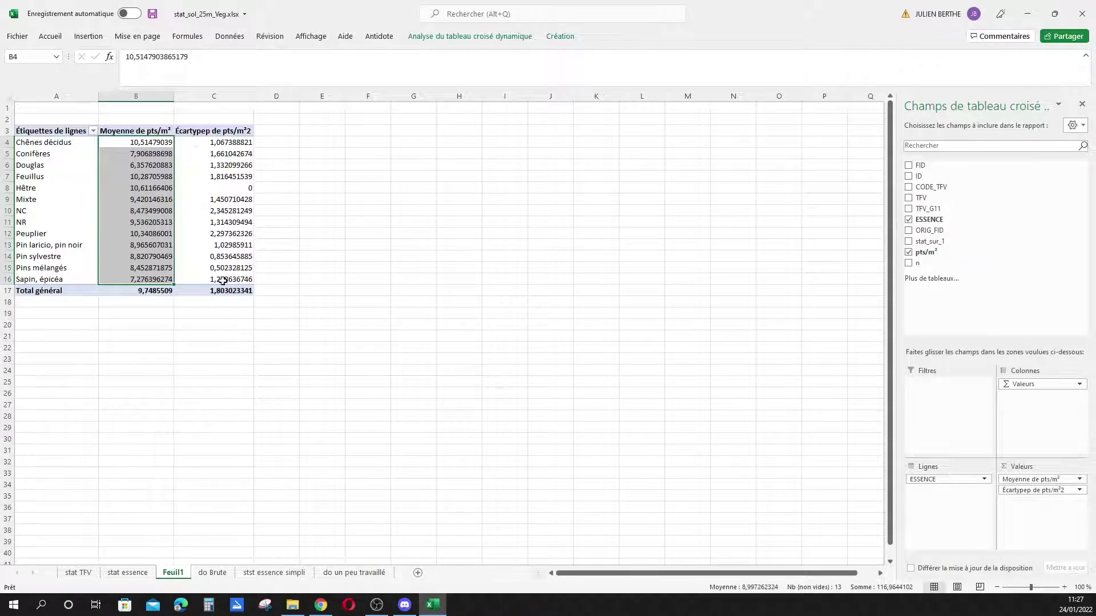
left_click(214, 462)
Copy the pivot table's tree-type rows A4:C16 to cell E4 and fit column E's width to its labels.
left_click_drag(20, 142, 156, 278)
key("ctrl+c")
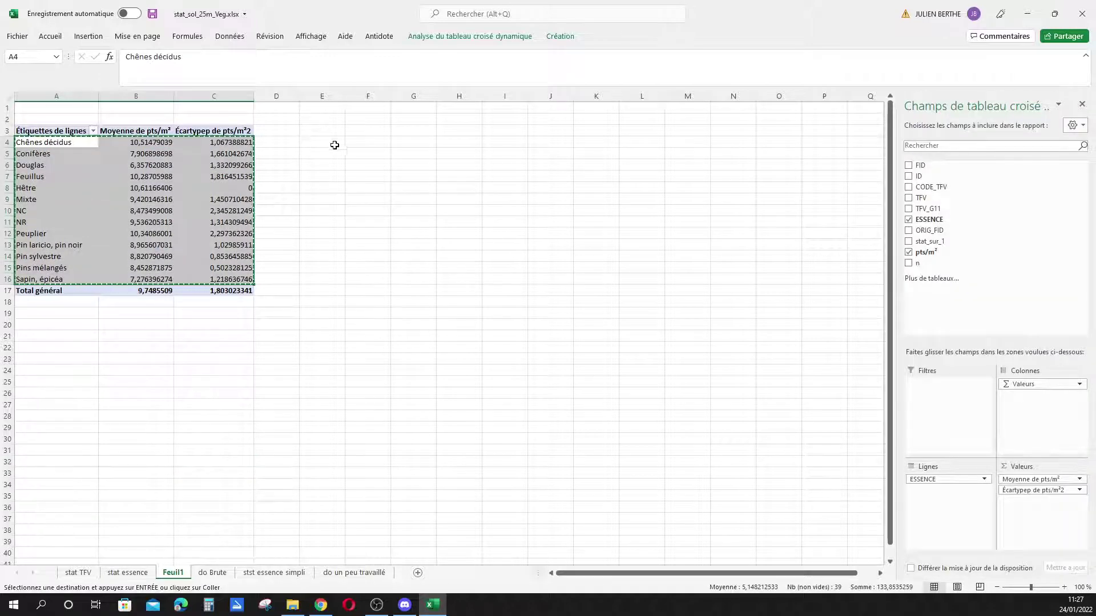
left_click(337, 144)
key("ctrl+v")
left_click(683, 245)
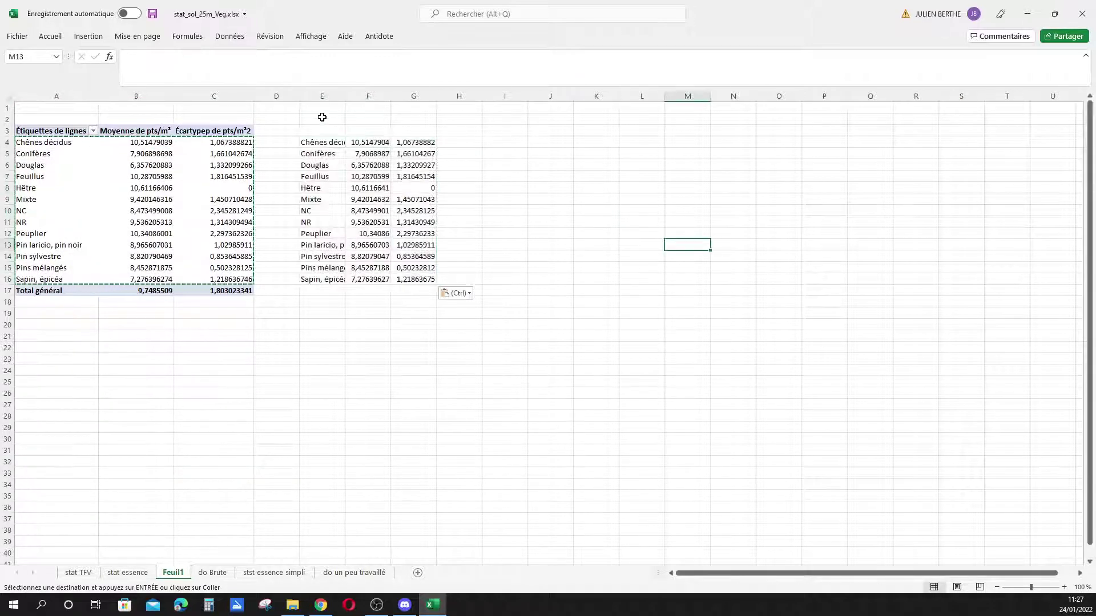
double_click(345, 96)
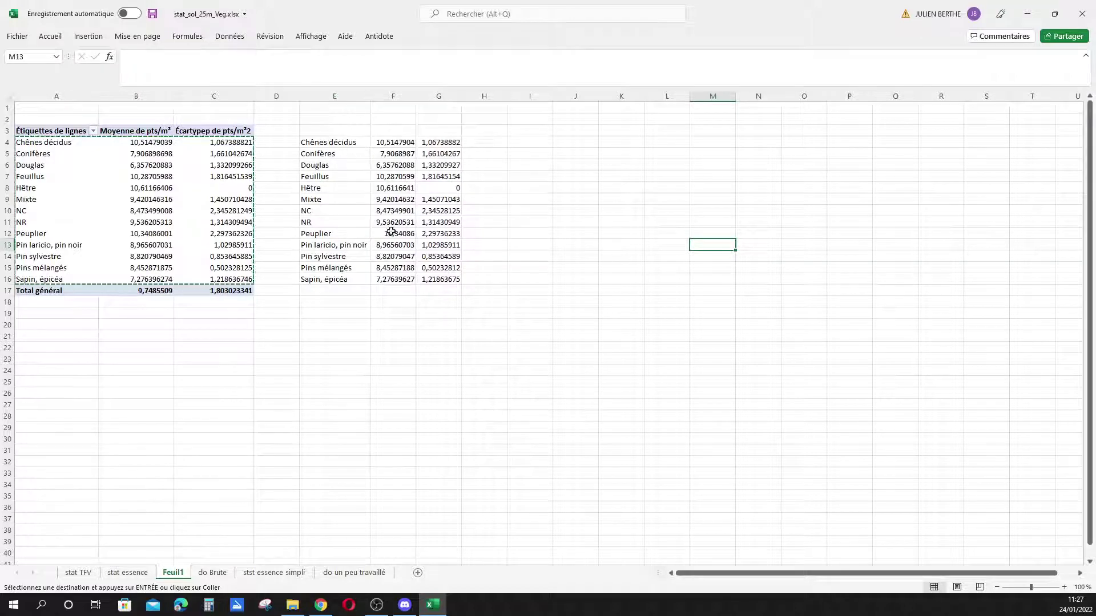
Remove the NC and NR rows from the copied table by moving the Peuplier to Sapin, épicéa rows up to E10.
left_click_drag(311, 211, 444, 221)
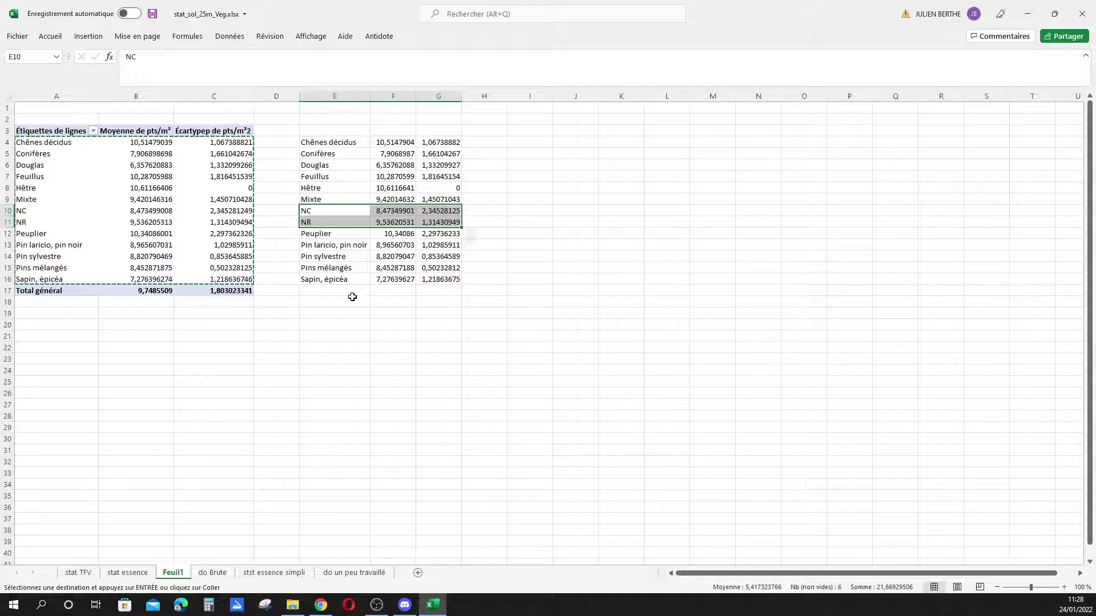
left_click_drag(318, 235, 440, 281)
key("ctrl+c")
left_click(319, 212)
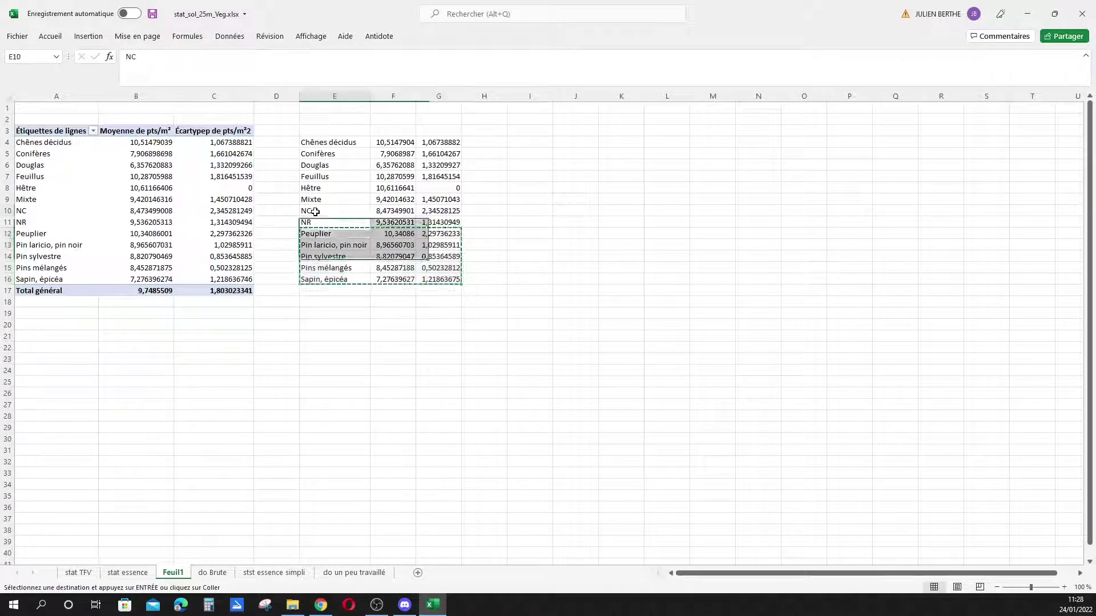
key("Return")
left_click(394, 313)
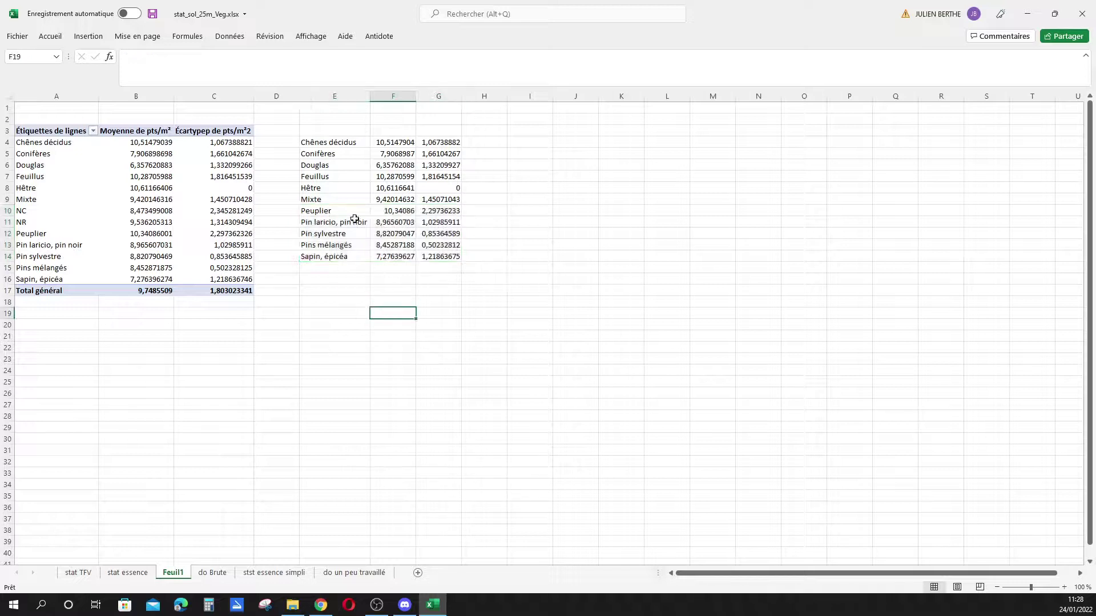
Examine the standard deviations of Mixte, Peuplier and Pin laricio, pin noir in the copied table.
left_click(316, 202)
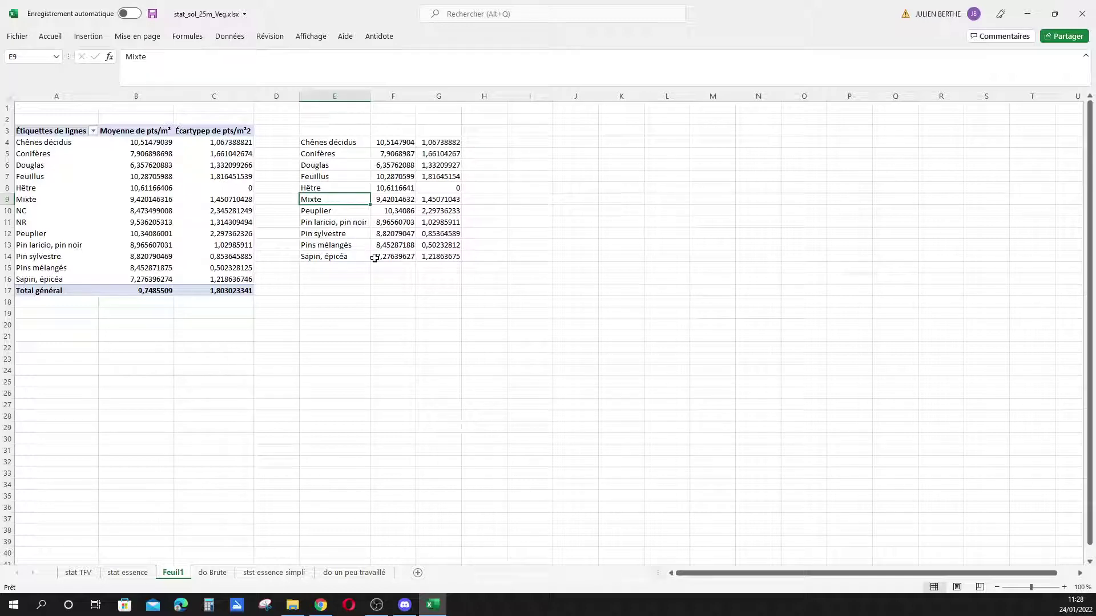
left_click(440, 200)
left_click(440, 218)
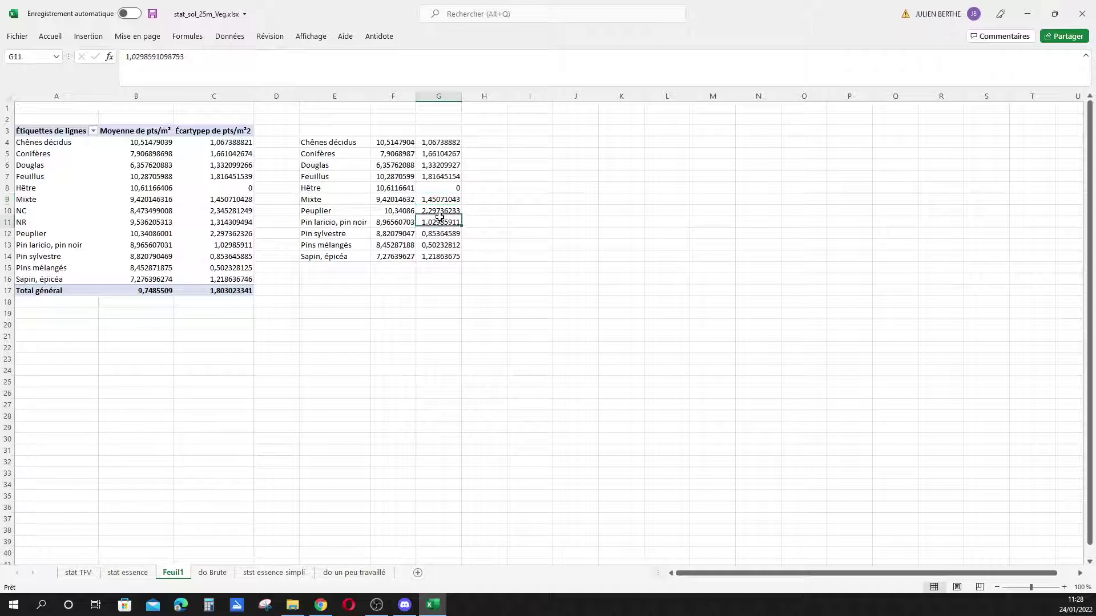
left_click(437, 211)
left_click(430, 203)
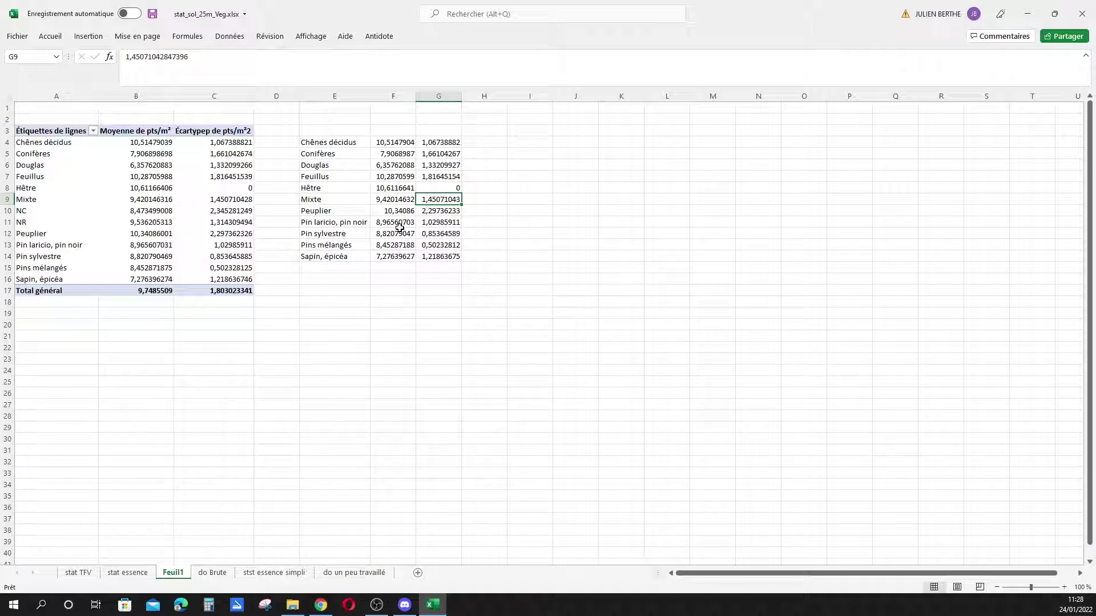
left_click_drag(438, 337, 439, 325)
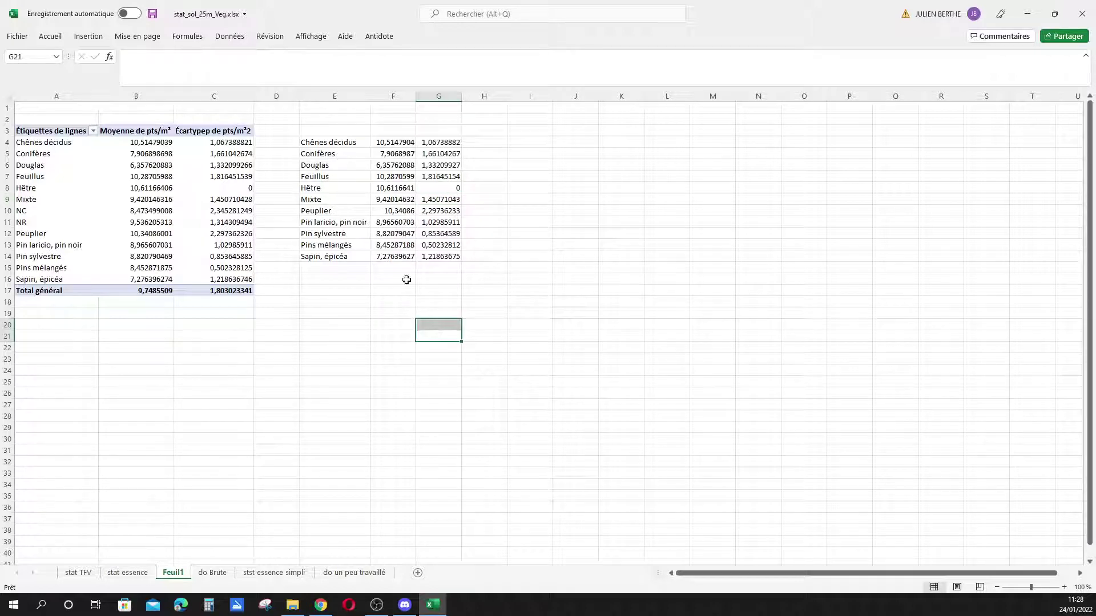
Insert the recommended Histogramme groupé chart from the tree types and means in E4:F14.
left_click_drag(311, 144, 391, 260)
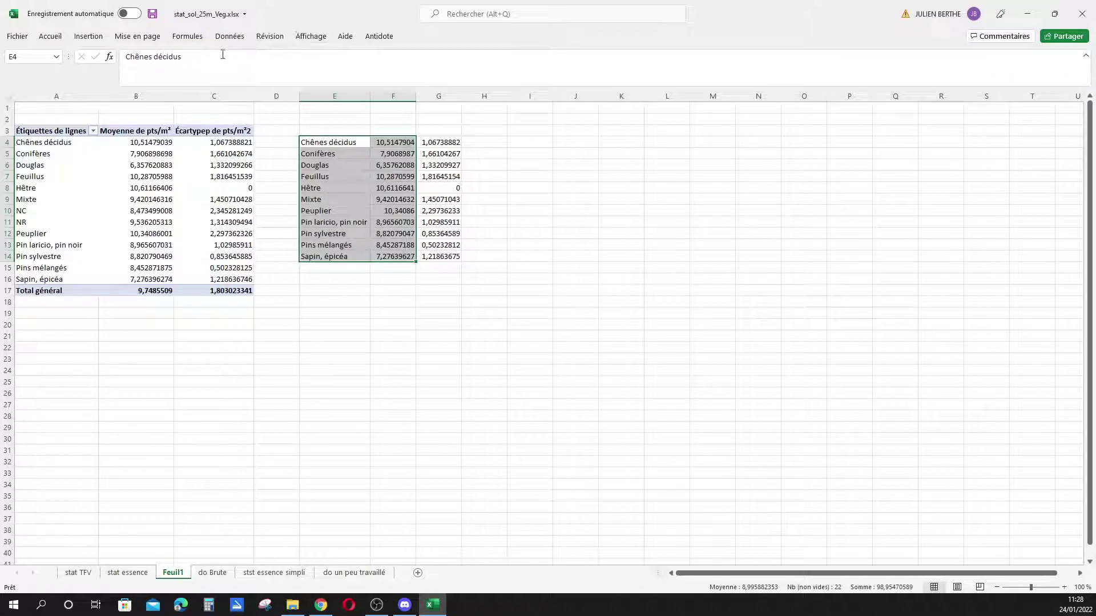
left_click(217, 37)
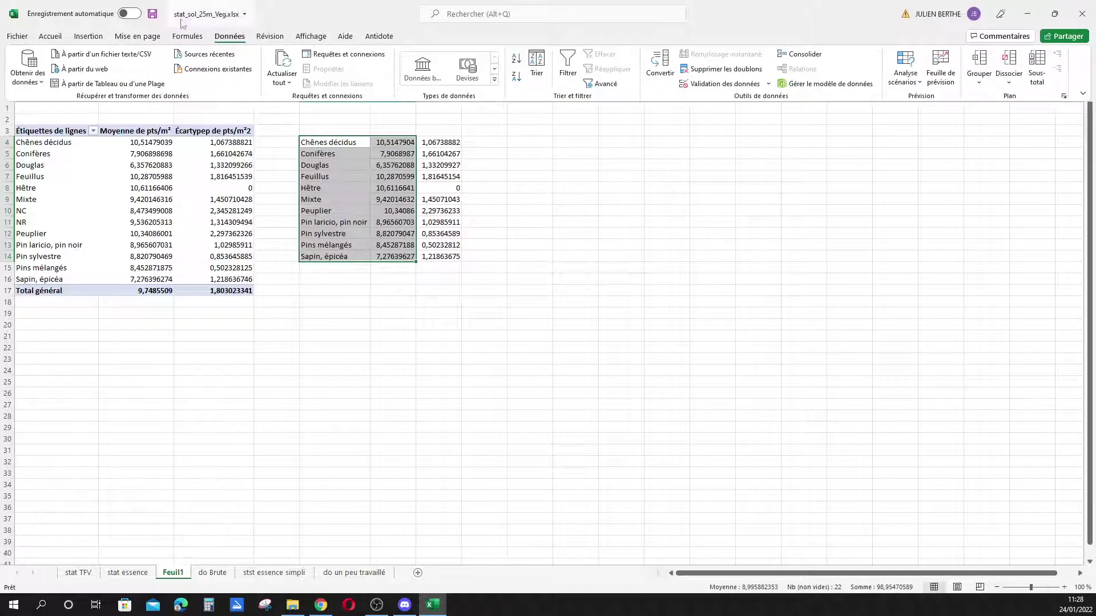
left_click(88, 36)
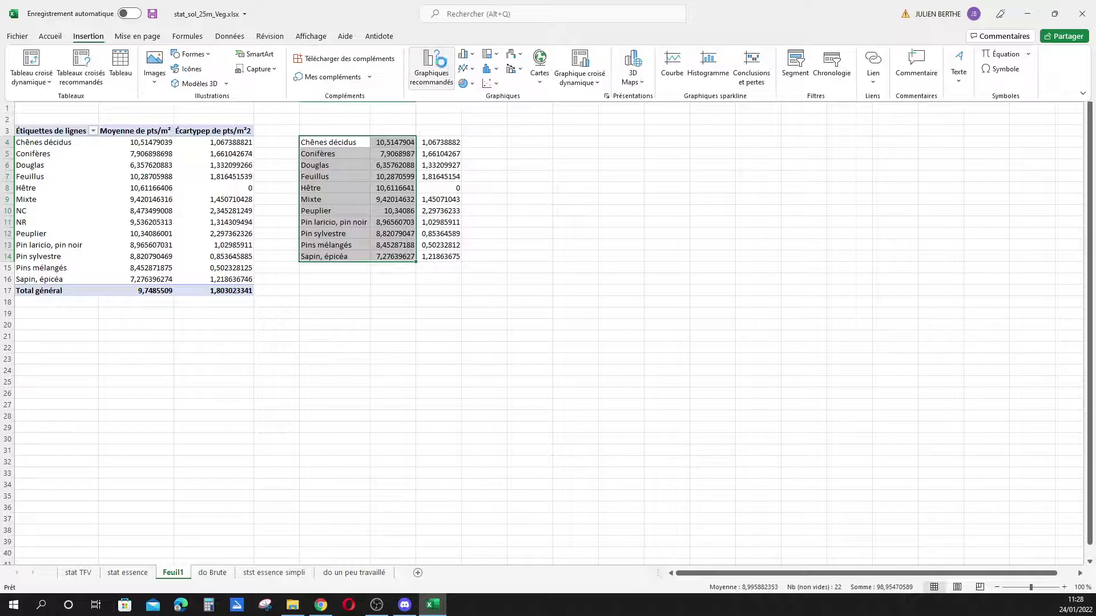
left_click(440, 61)
left_click(431, 257)
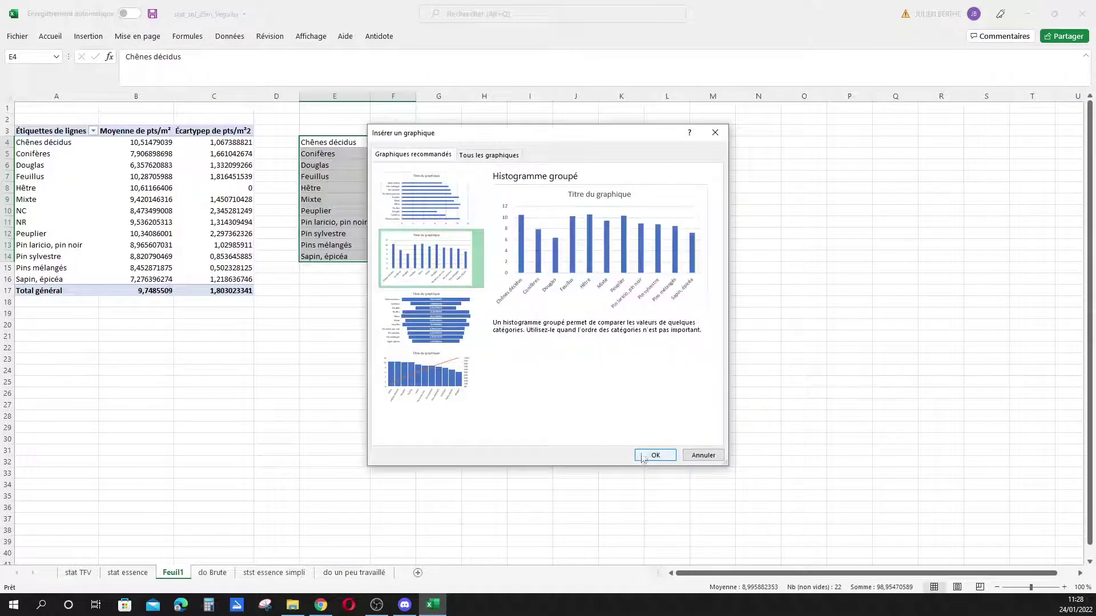
left_click(655, 455)
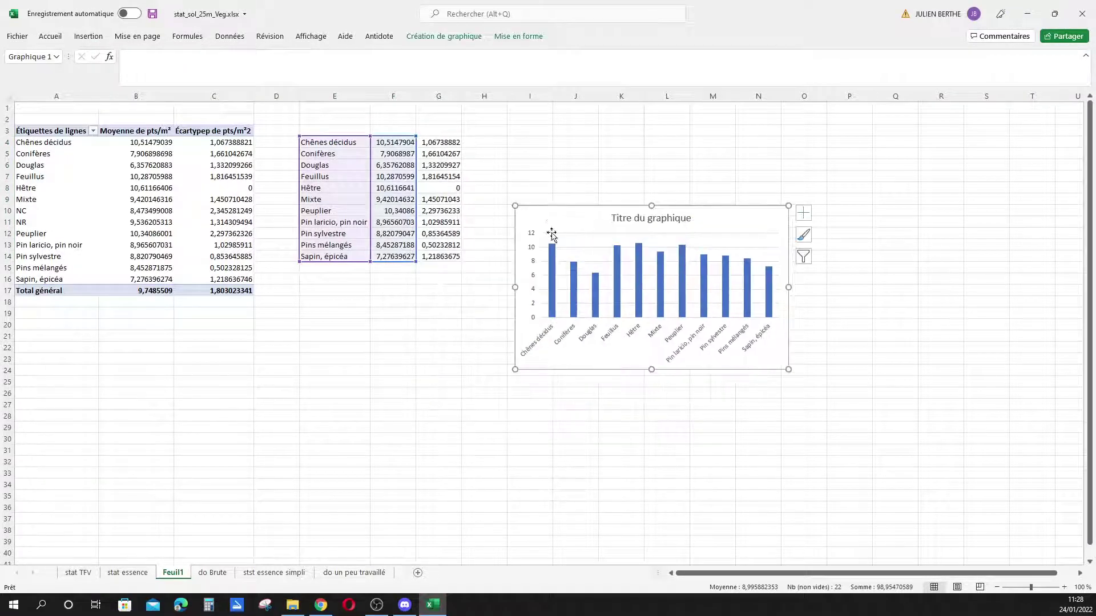
Add Écart type error bars to the chart's data series.
left_click(555, 257)
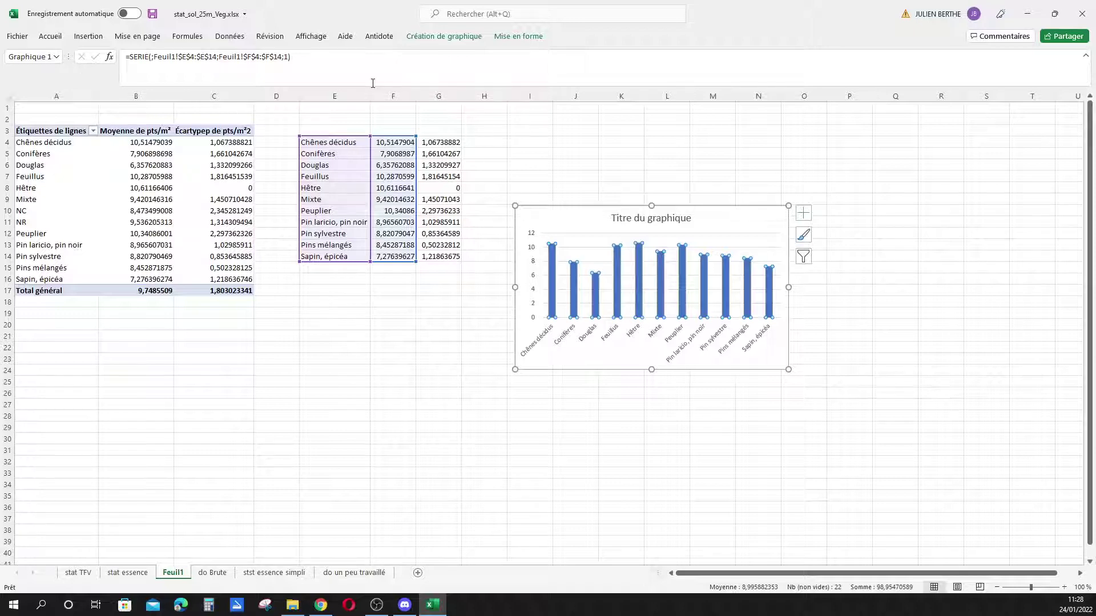
left_click(452, 38)
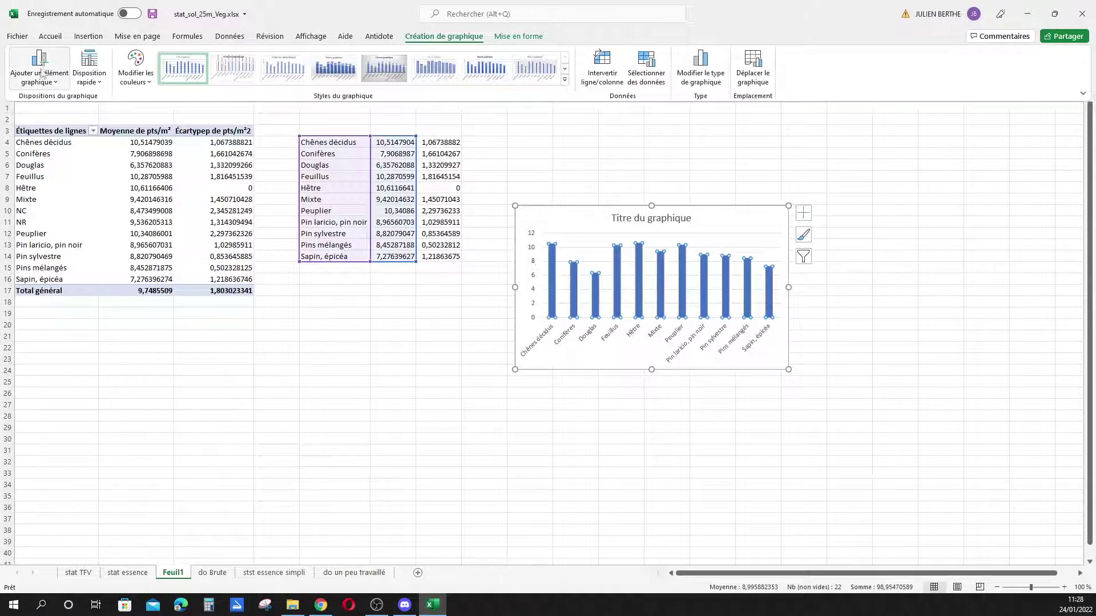
left_click(53, 87)
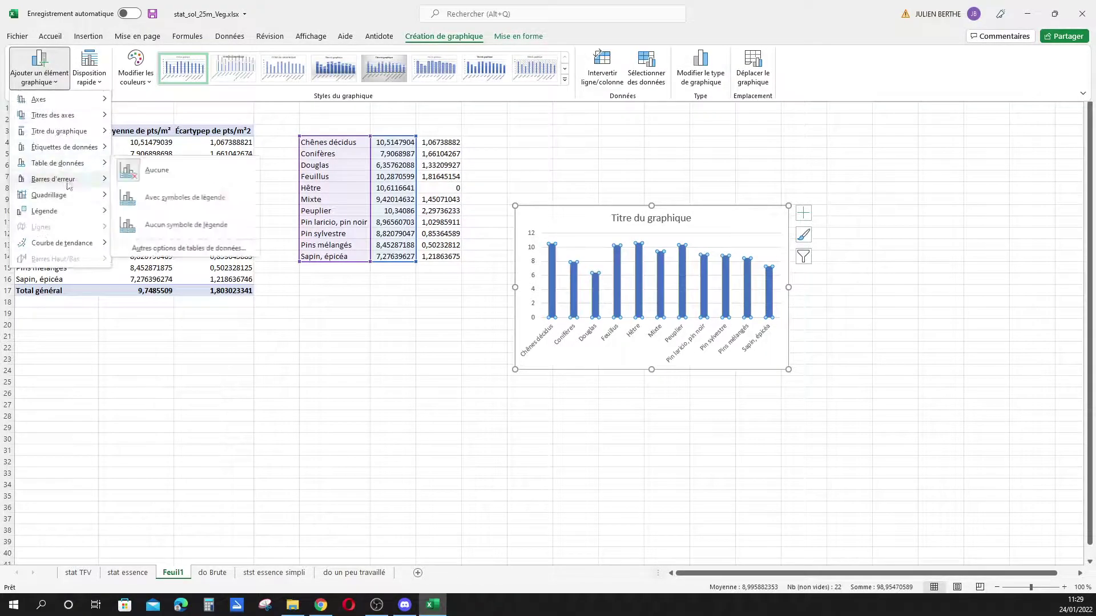
mouse_move(68, 181)
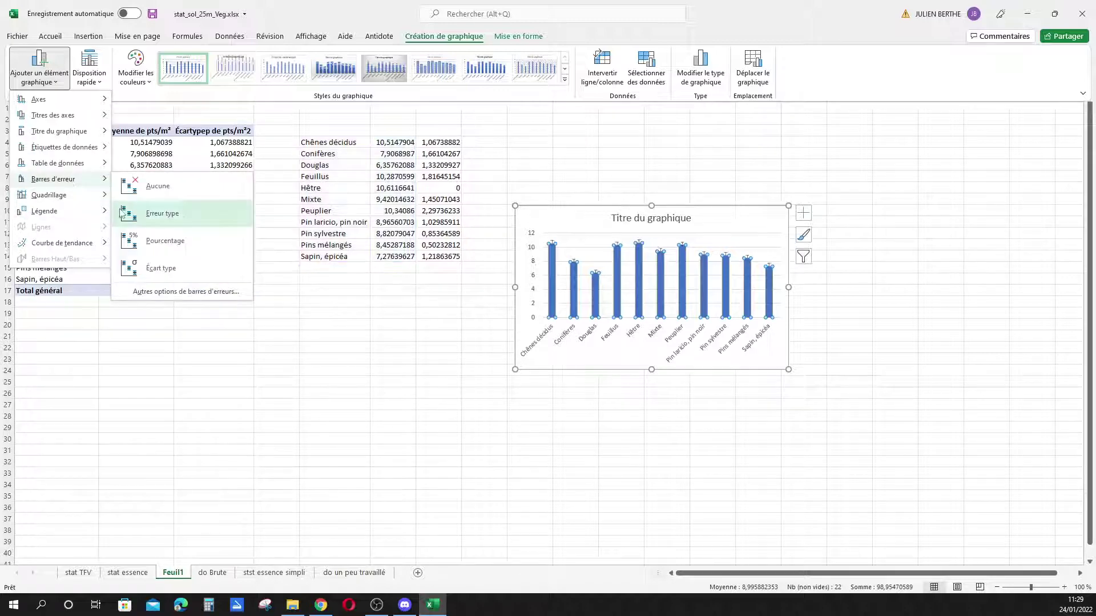
left_click(165, 278)
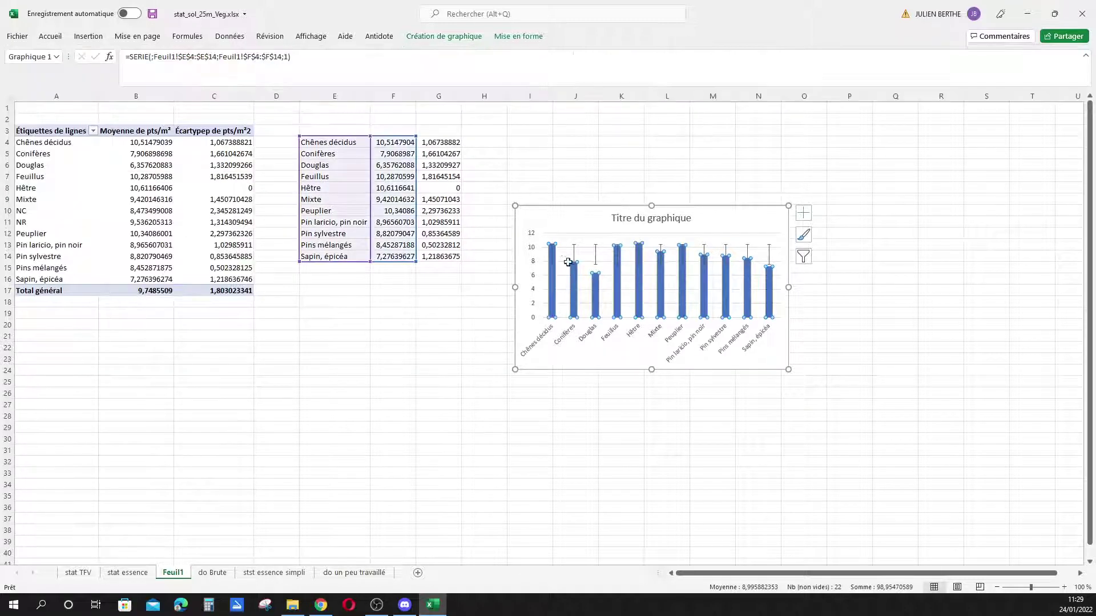
Set the chart's error bars to Personnalisé, using =Feuil1!$G$4:$G$14 for both the positive and negative error values.
left_click(597, 253)
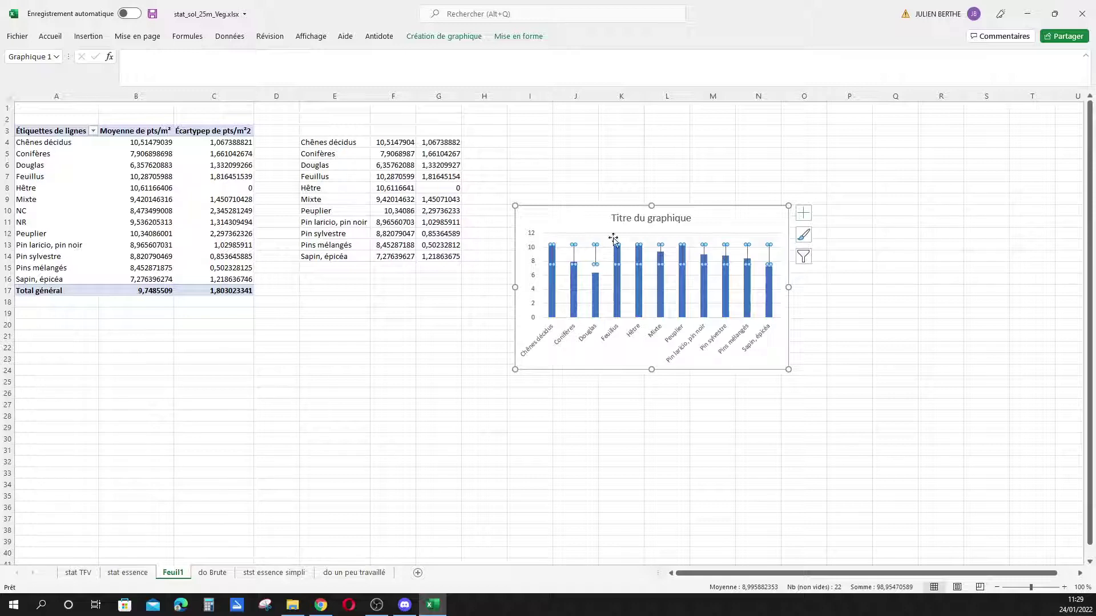
double_click(598, 265)
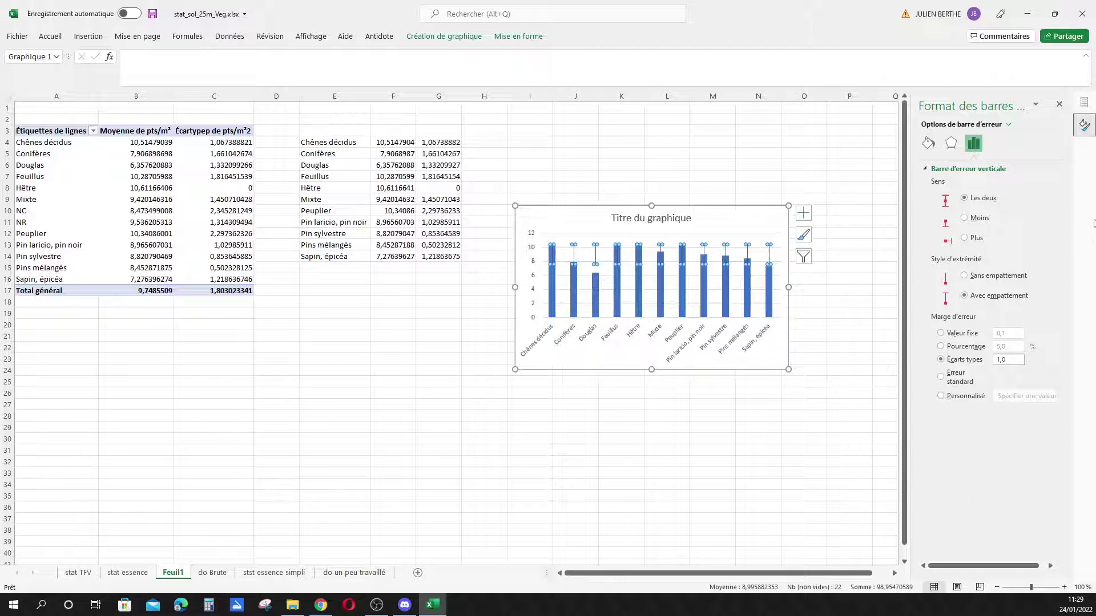
left_click(941, 396)
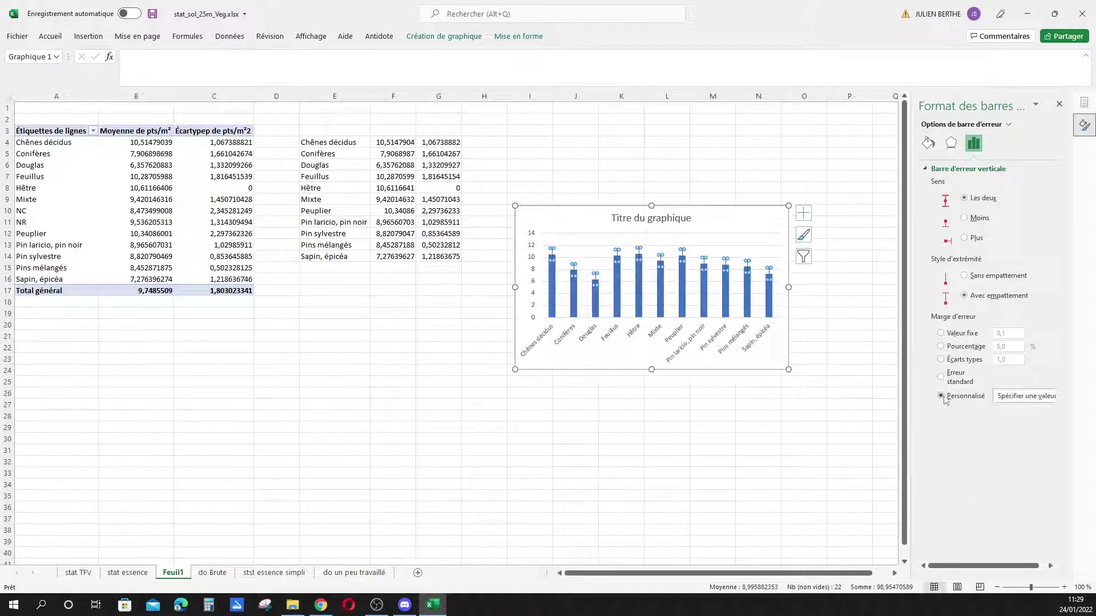
left_click(1016, 400)
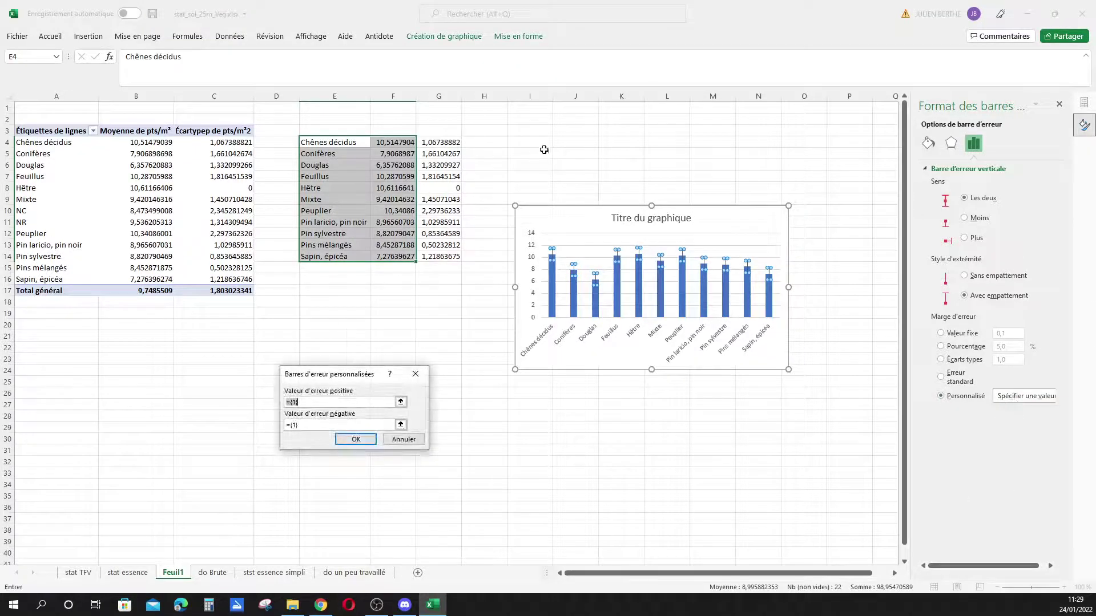
left_click_drag(439, 143, 445, 256)
left_click_drag(336, 425, 247, 398)
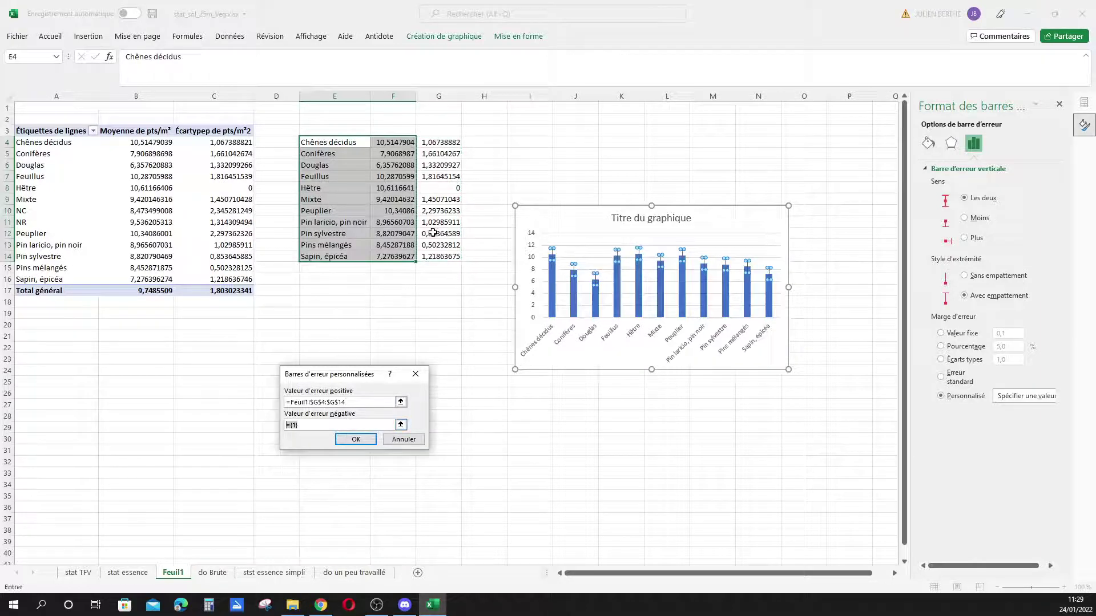
key("BackSpace")
left_click_drag(433, 144, 452, 258)
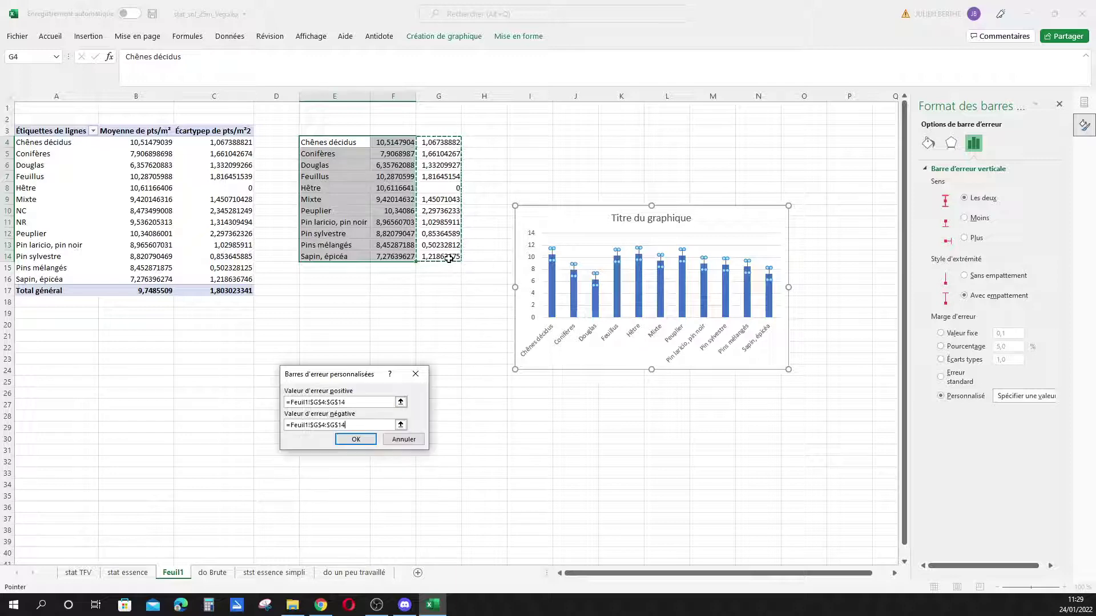
left_click(355, 439)
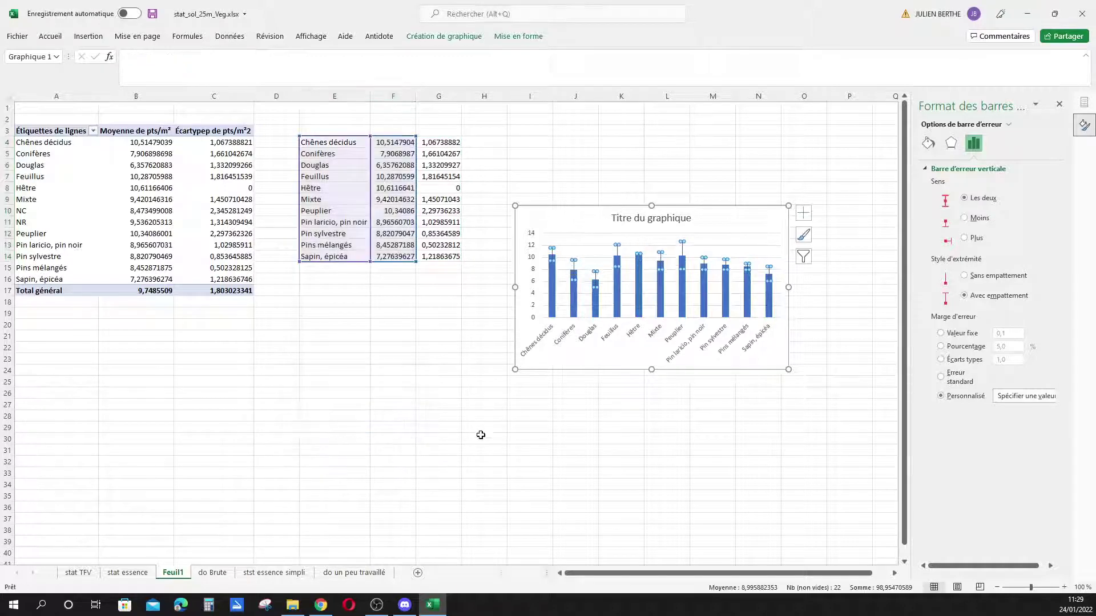
left_click(559, 426)
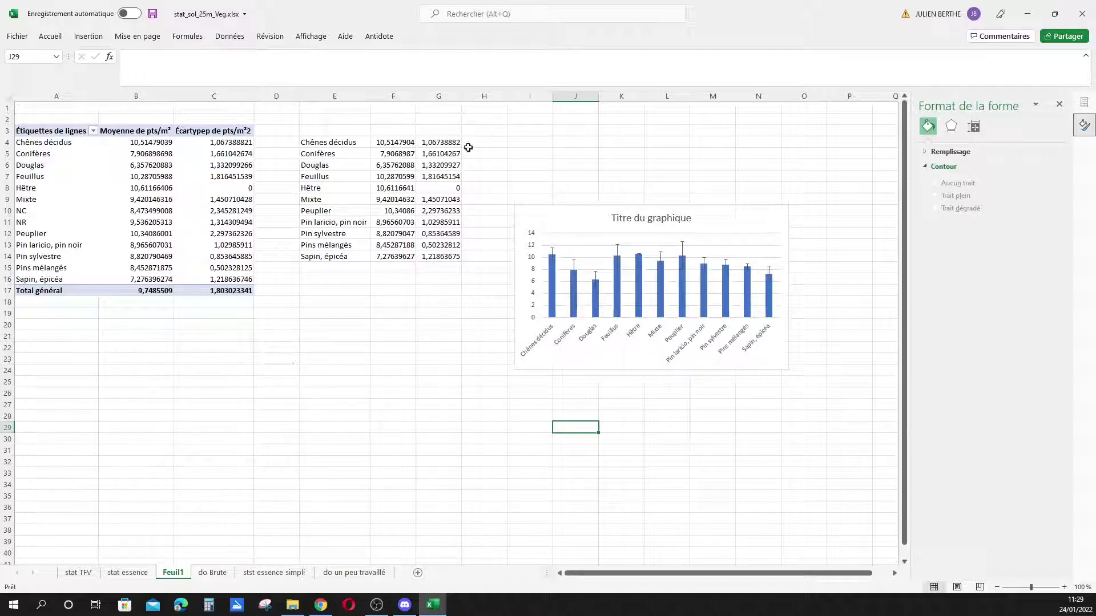
Sort the copied table E4:G14 by Colonne F, cell values from smallest to largest.
left_click_drag(327, 149, 436, 257)
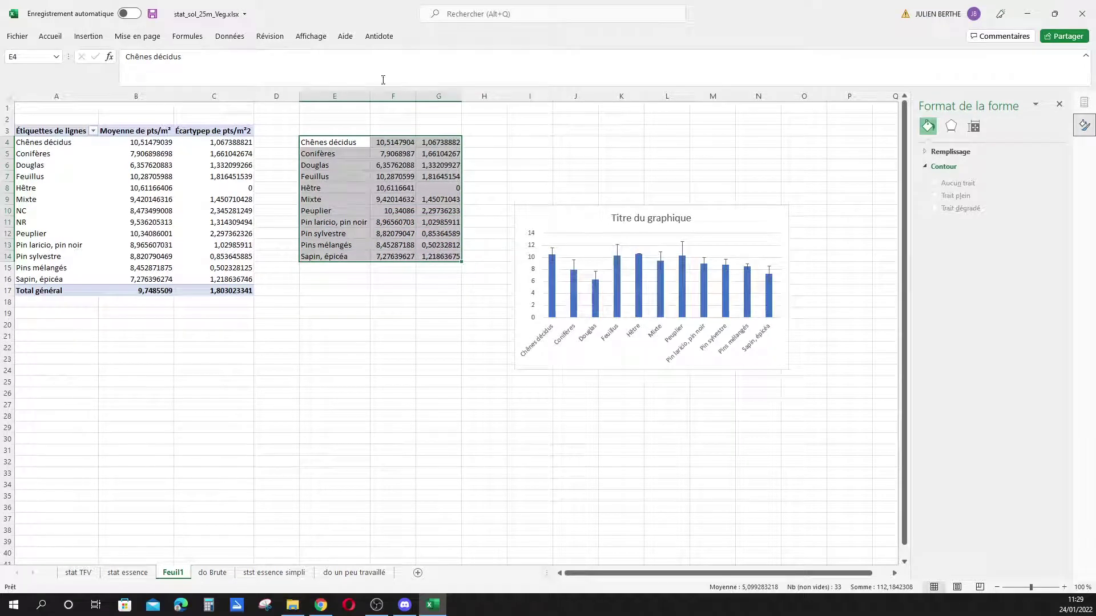
left_click(230, 37)
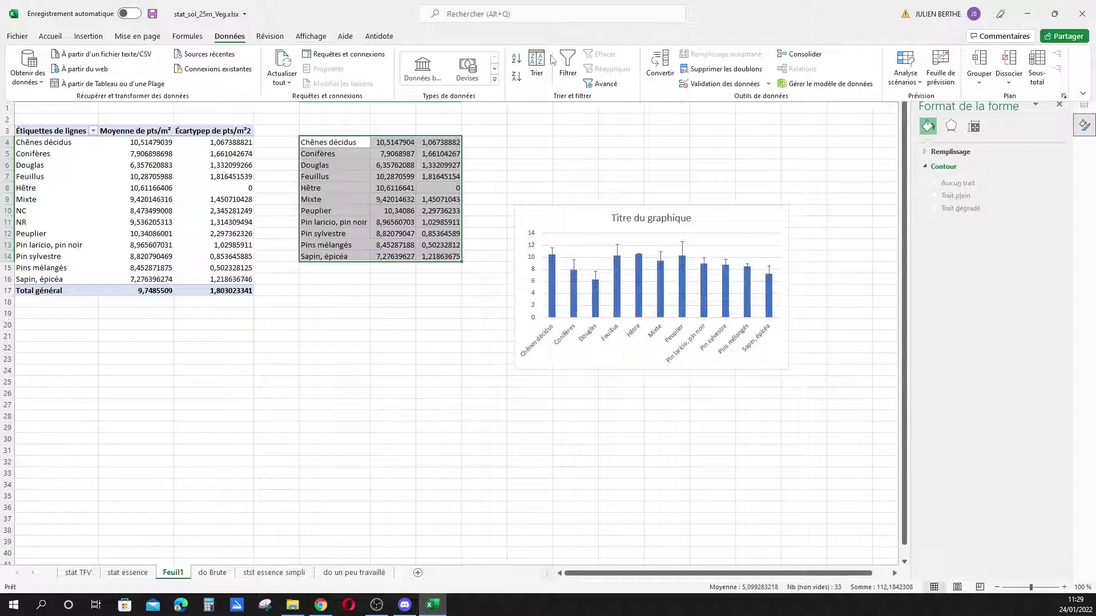
left_click(549, 62)
left_click(214, 377)
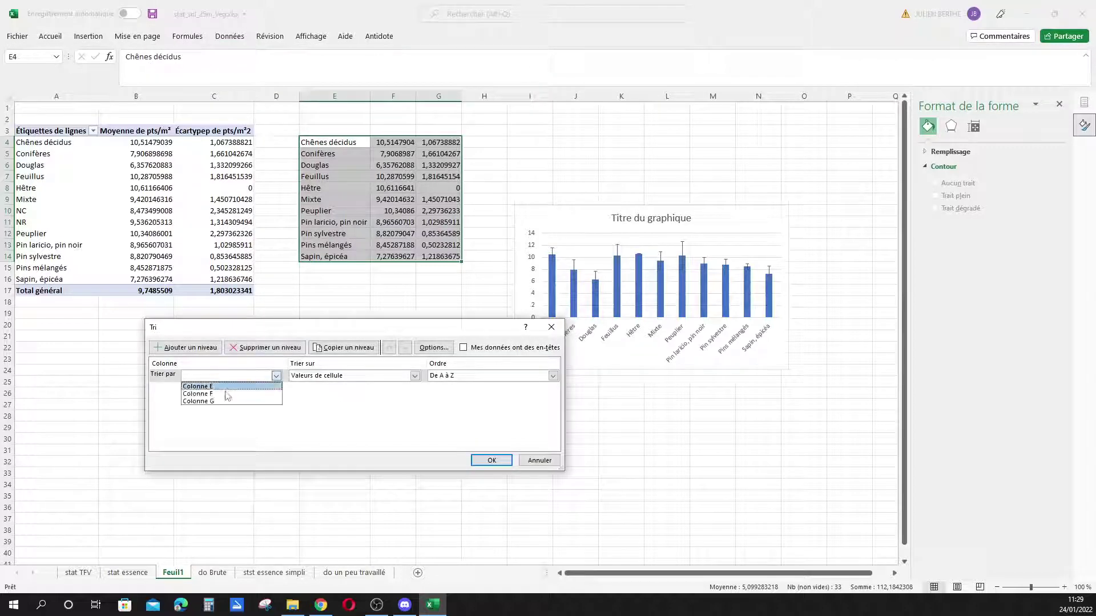
left_click(231, 393)
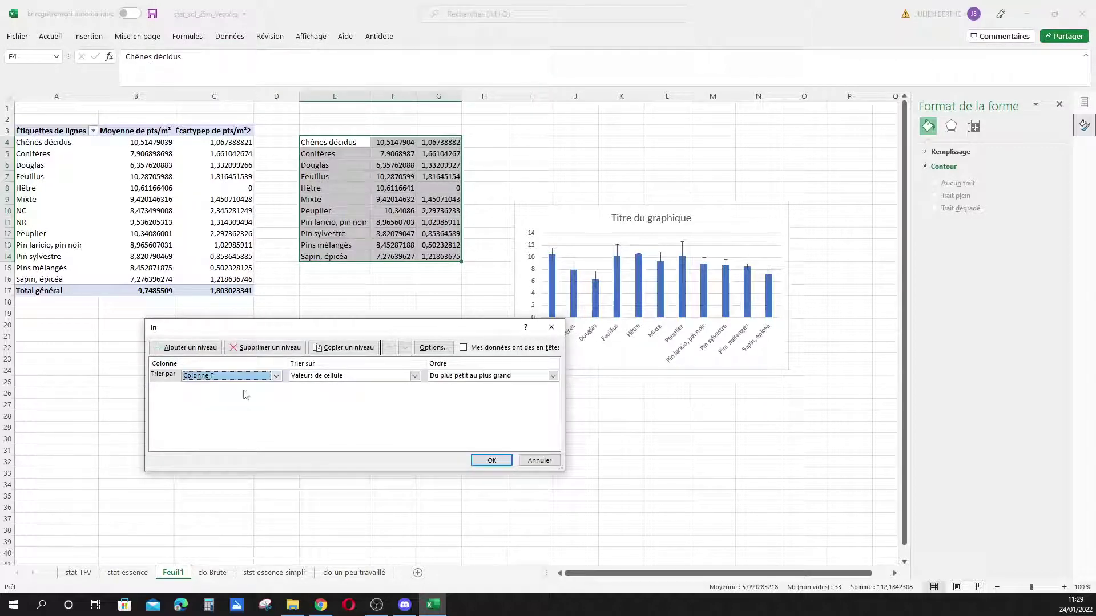
left_click(491, 460)
left_click(393, 347)
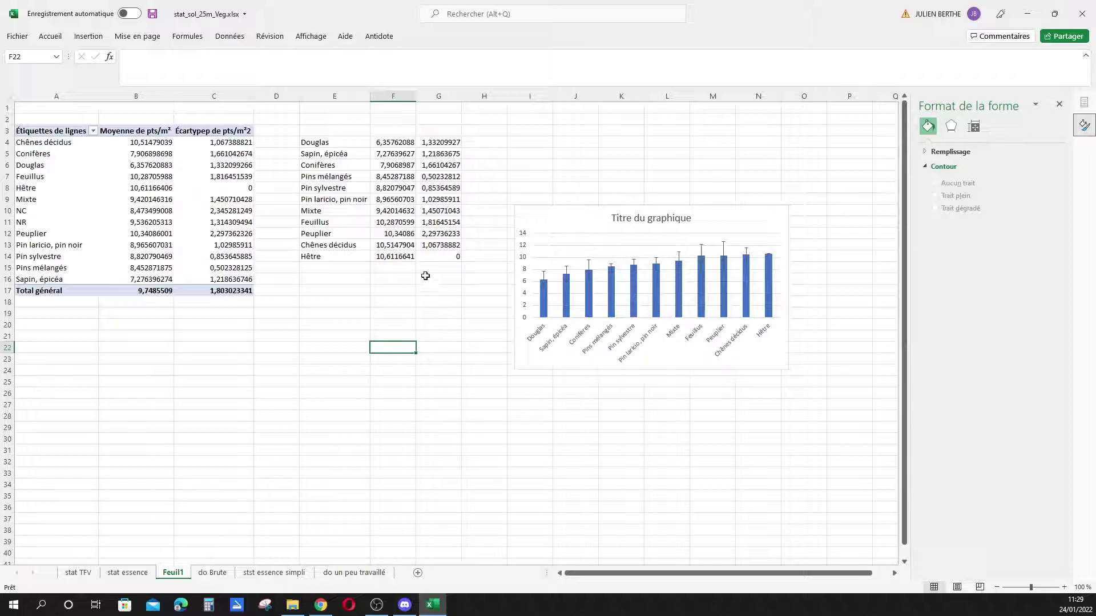
Check the Hêtre standard deviation on Feuil1 against the Somme de n sample counts on the stat essence sheet.
left_click_drag(439, 258, 442, 263)
left_click(436, 255)
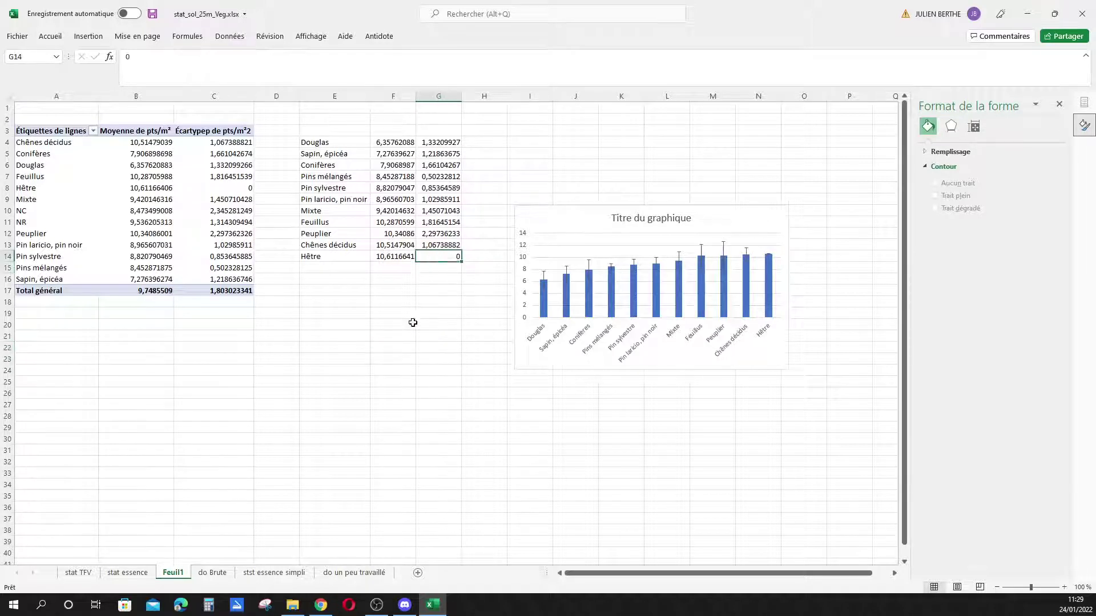
left_click(128, 573)
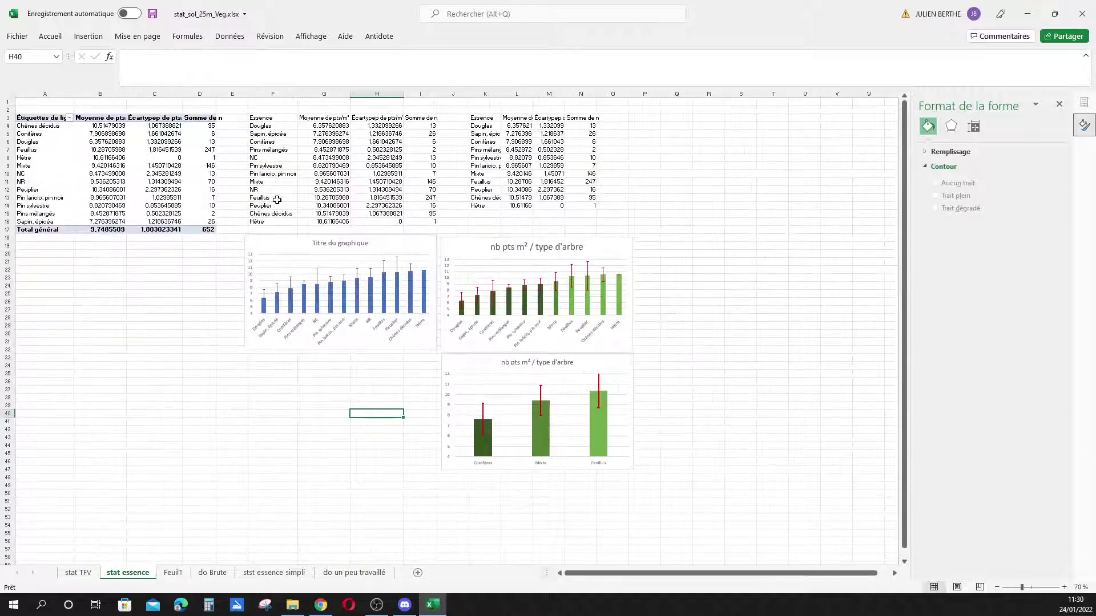
left_click(408, 222)
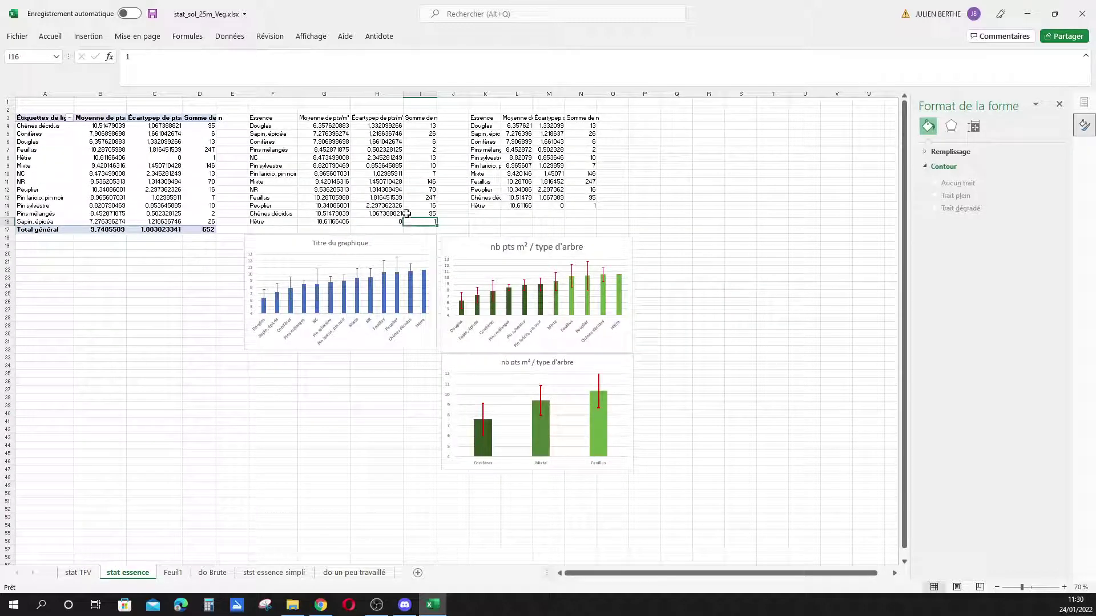
left_click_drag(422, 218, 447, 215)
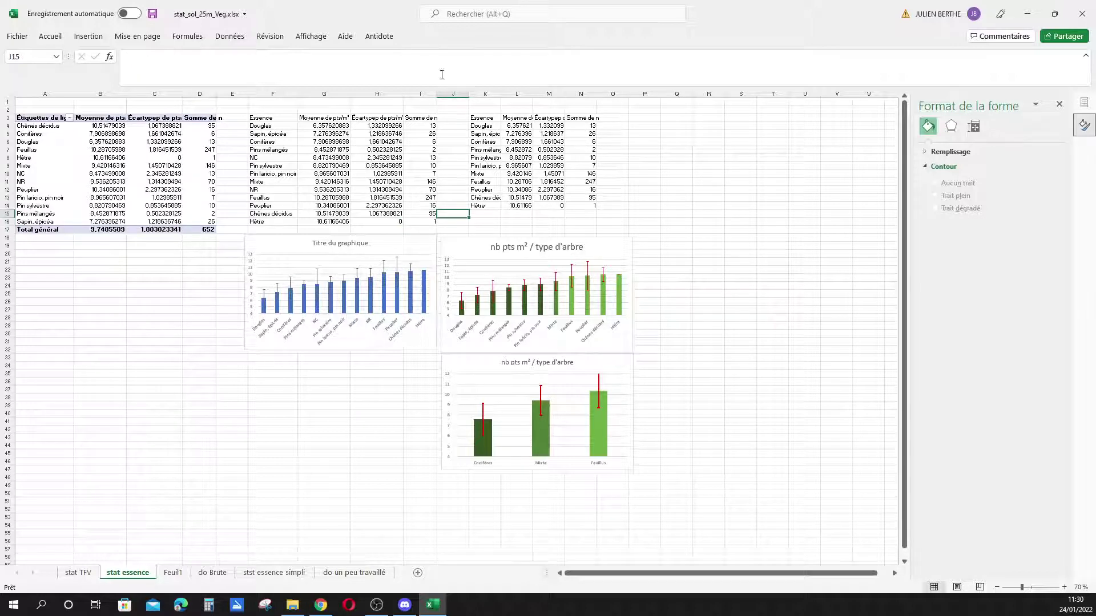
left_click(406, 149)
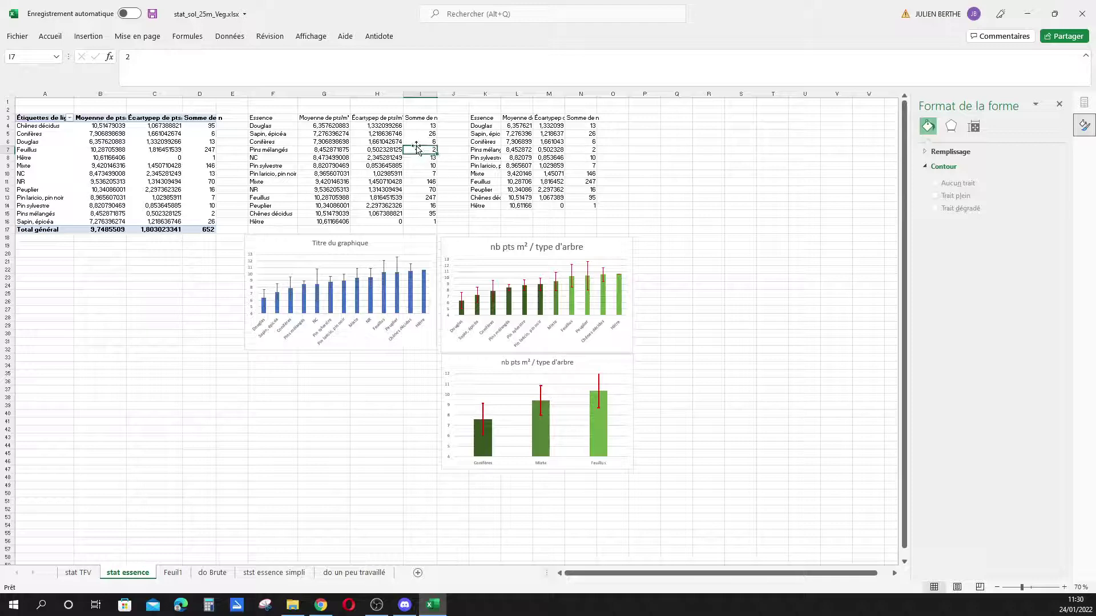
left_click_drag(422, 134, 422, 142)
left_click(429, 174)
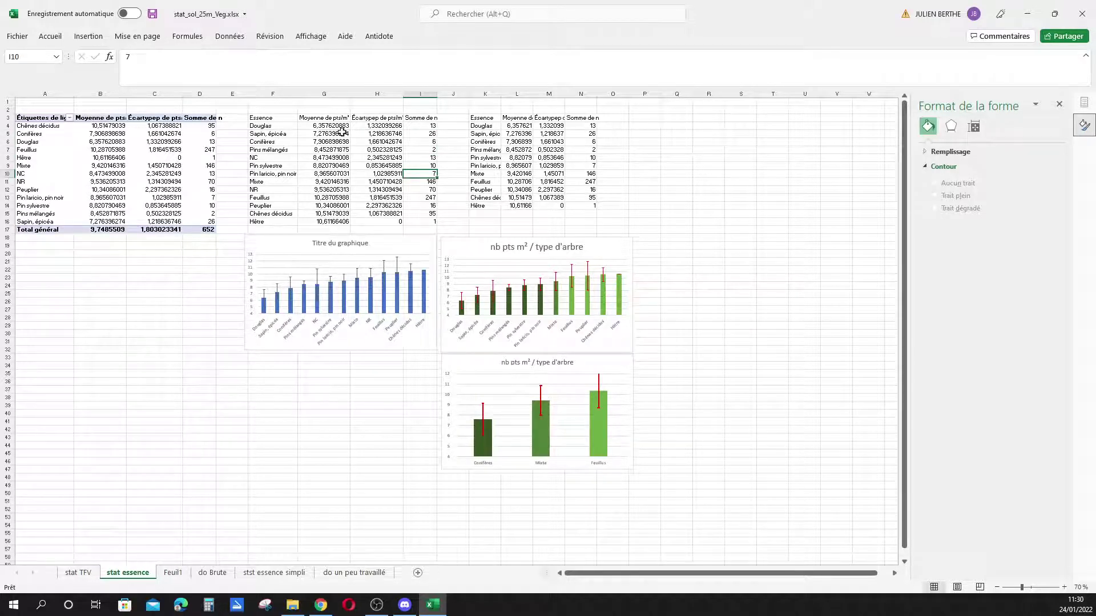
Highlight the Sapin, épicéa, Mixte, NR, Feuillus and Chênes décidus rows in the stat essence table to review their sample sizes.
left_click_drag(262, 136, 423, 134)
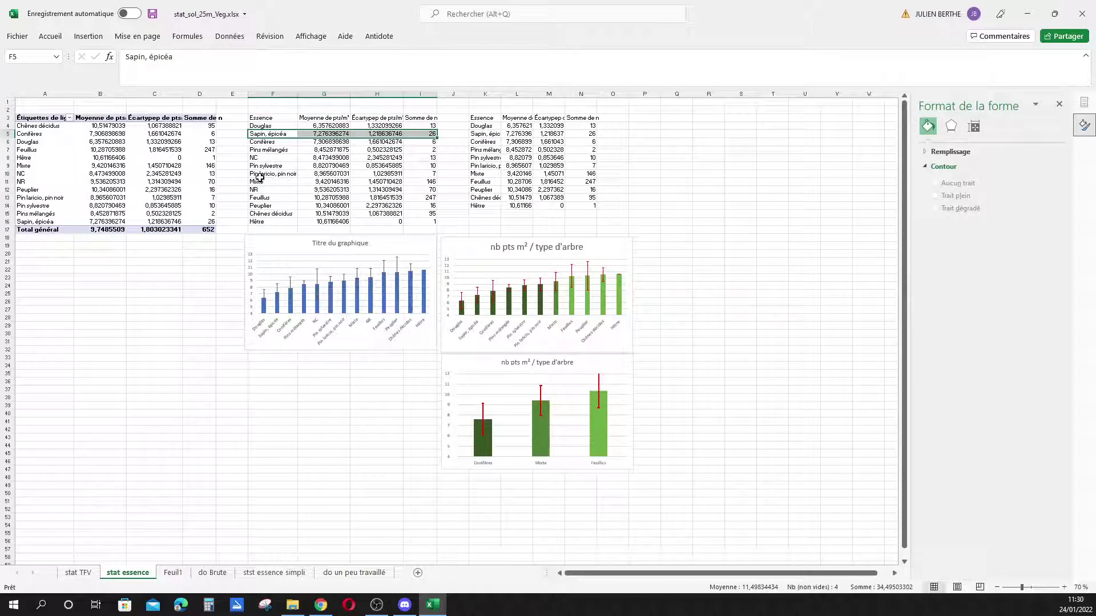
left_click_drag(260, 181, 417, 199)
left_click_drag(259, 214, 413, 219)
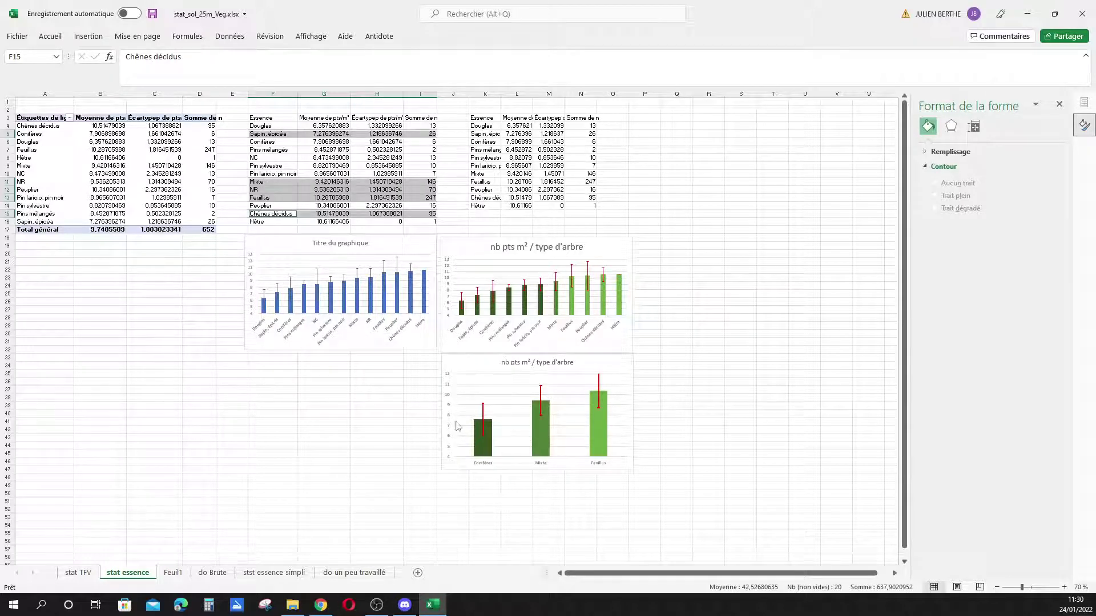
left_click(377, 438)
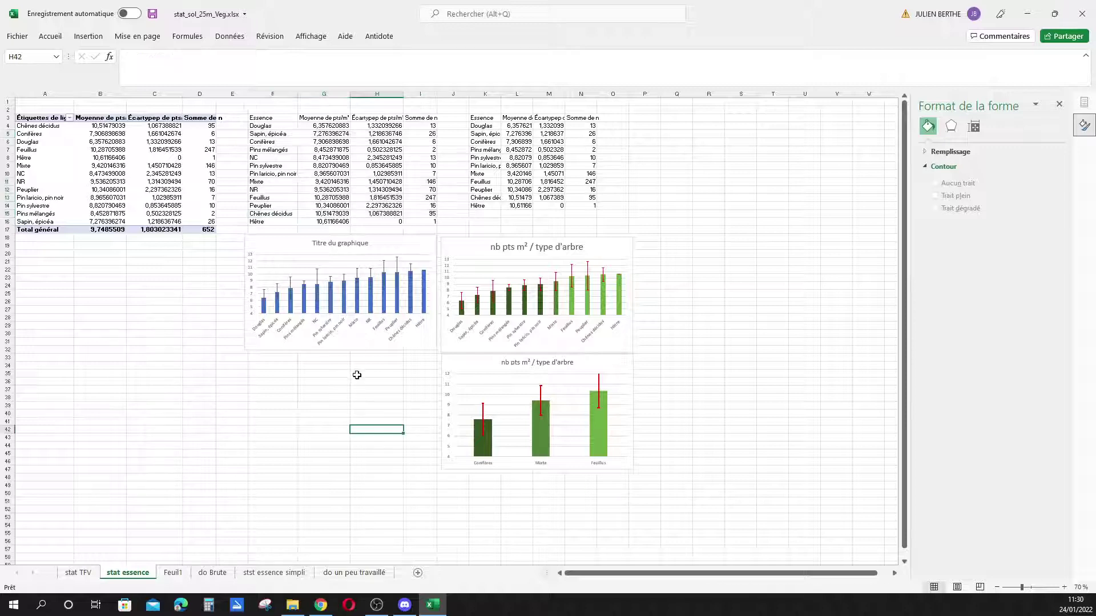
Examine the blue species chart and the green nb pts m² / type d'arbre charts on the stat essence sheet.
scroll(358, 375, "up", 6)
scroll(492, 288, "down", 1)
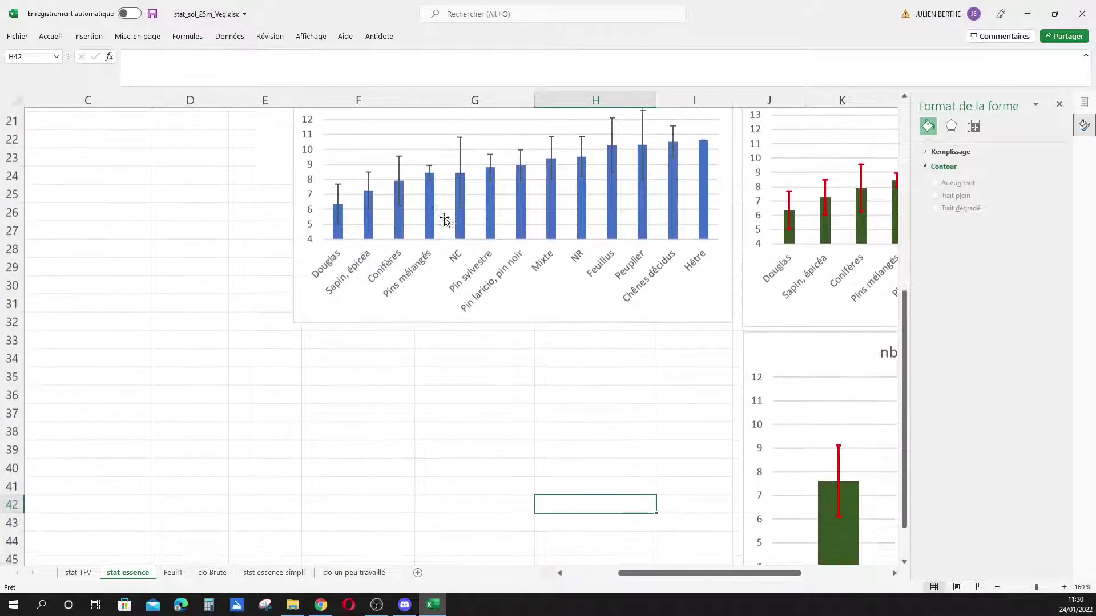
scroll(496, 319, "up", 2)
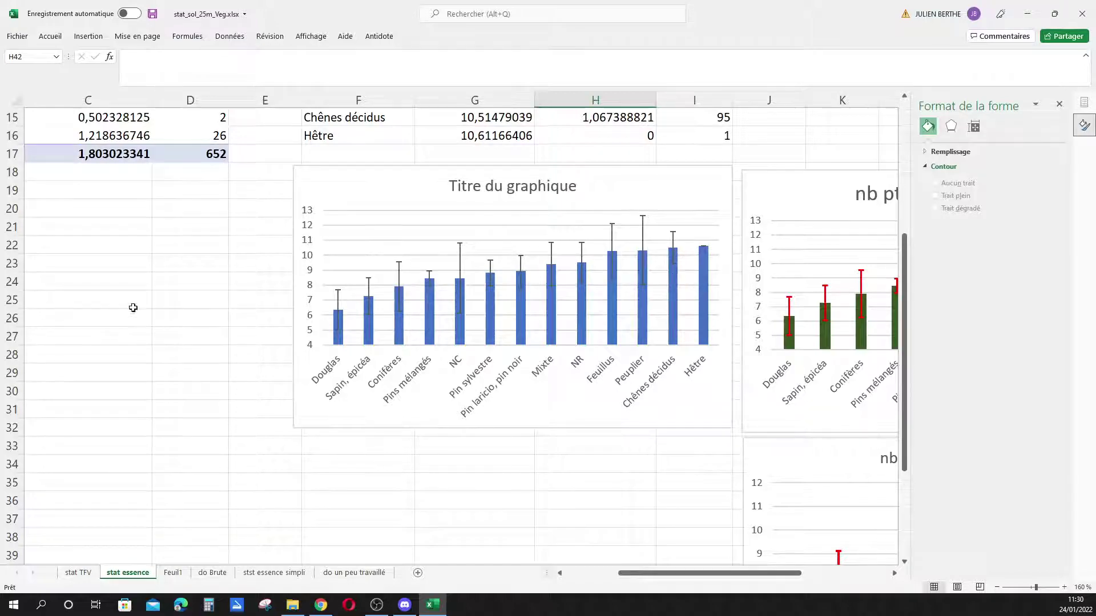
scroll(132, 308, "down", 3)
scroll(350, 474, "down", 1)
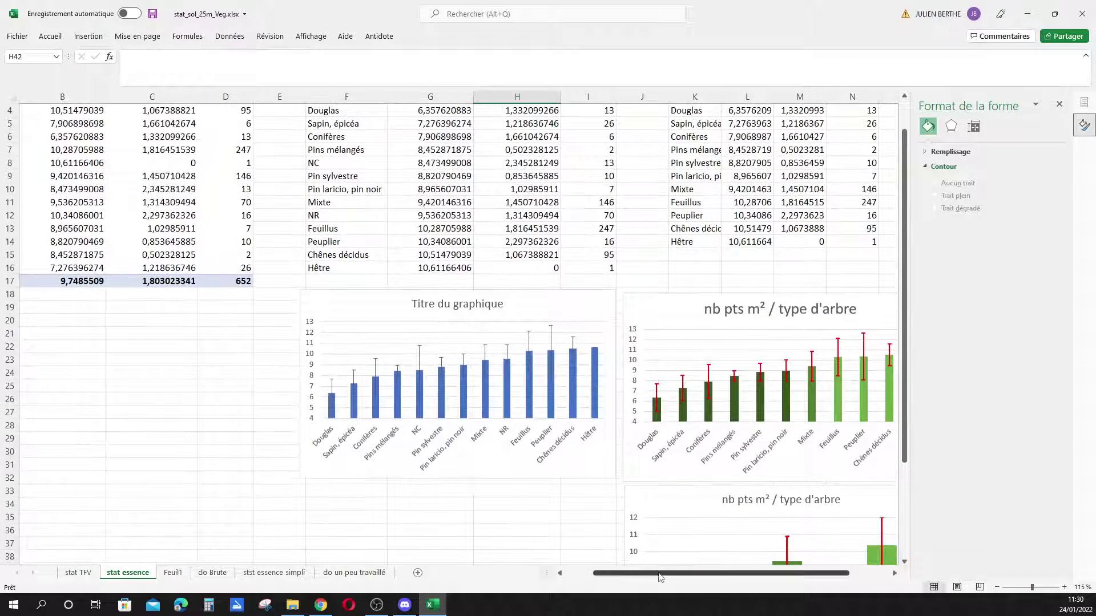
left_click_drag(662, 573, 702, 573)
scroll(810, 183, "down", 4)
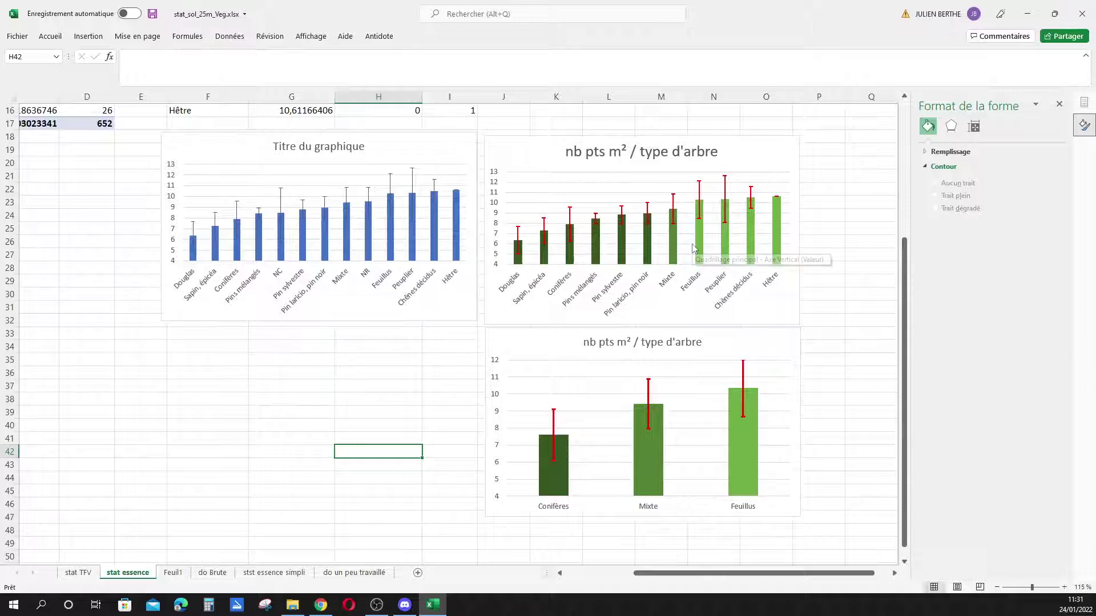
scroll(679, 248, "up", 1)
scroll(664, 250, "down", 1)
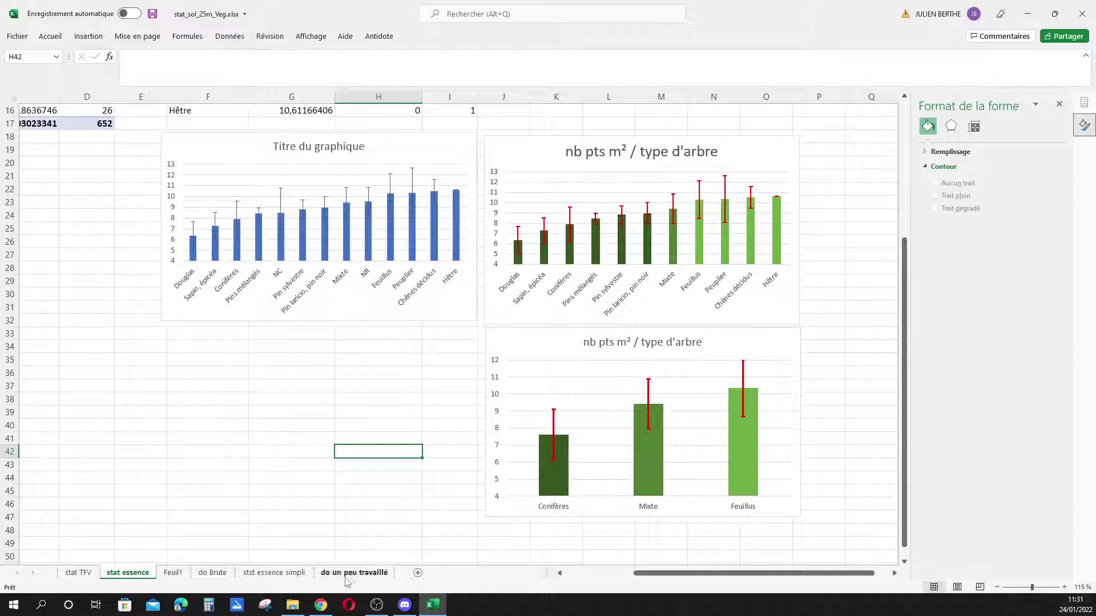
Review the stst essence simpli summary and the yellow simplified species column in the do un peu travaillé sheet.
left_click(287, 574)
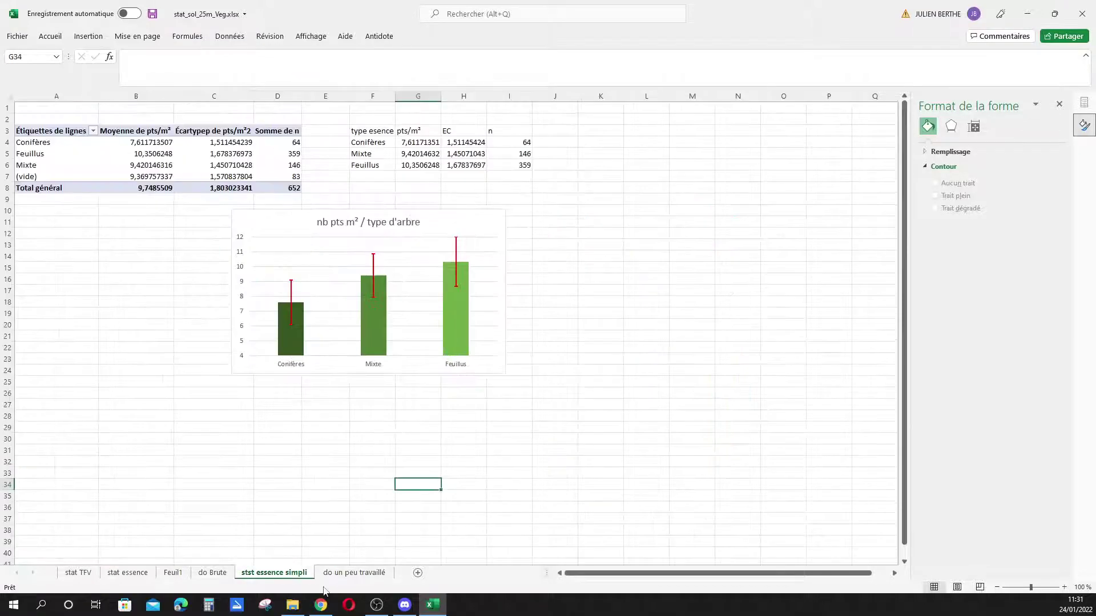
left_click(354, 573)
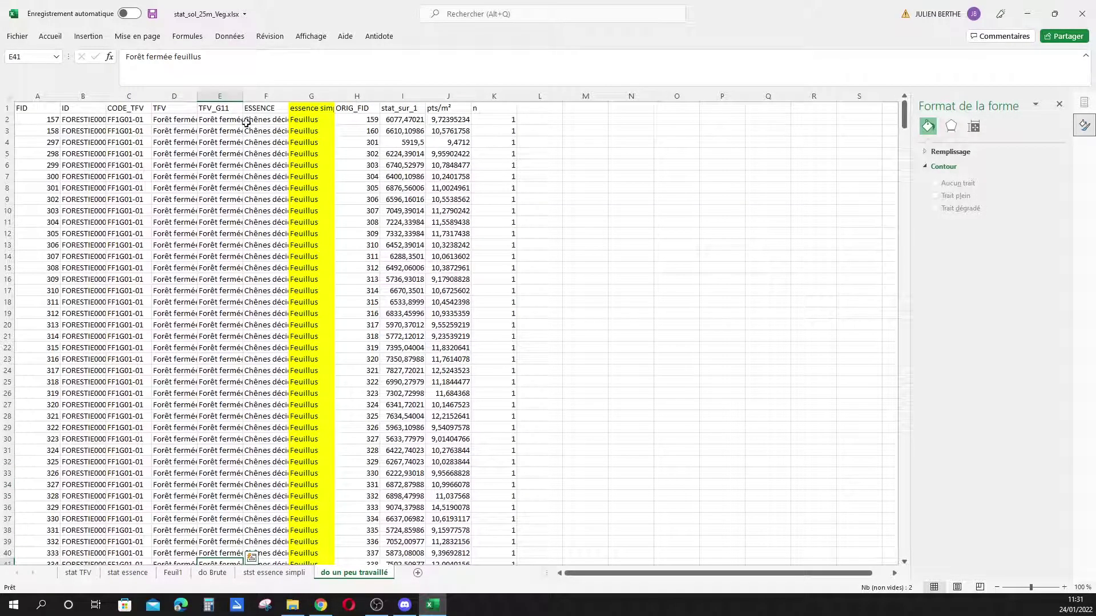
left_click(300, 176)
left_click(299, 120)
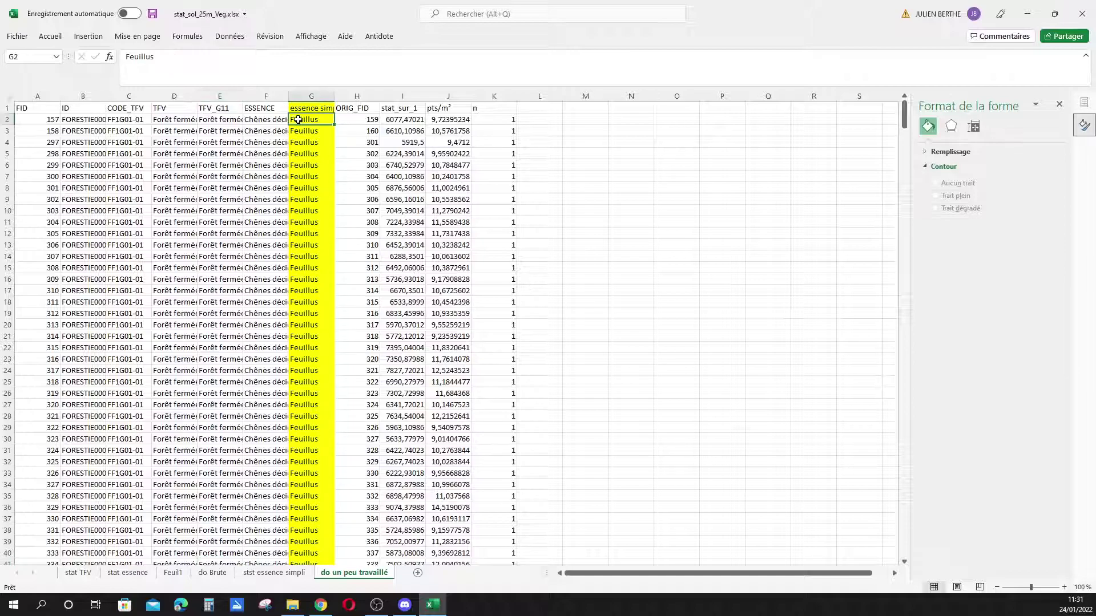
scroll(318, 166, "down", 17)
scroll(339, 322, "down", 20)
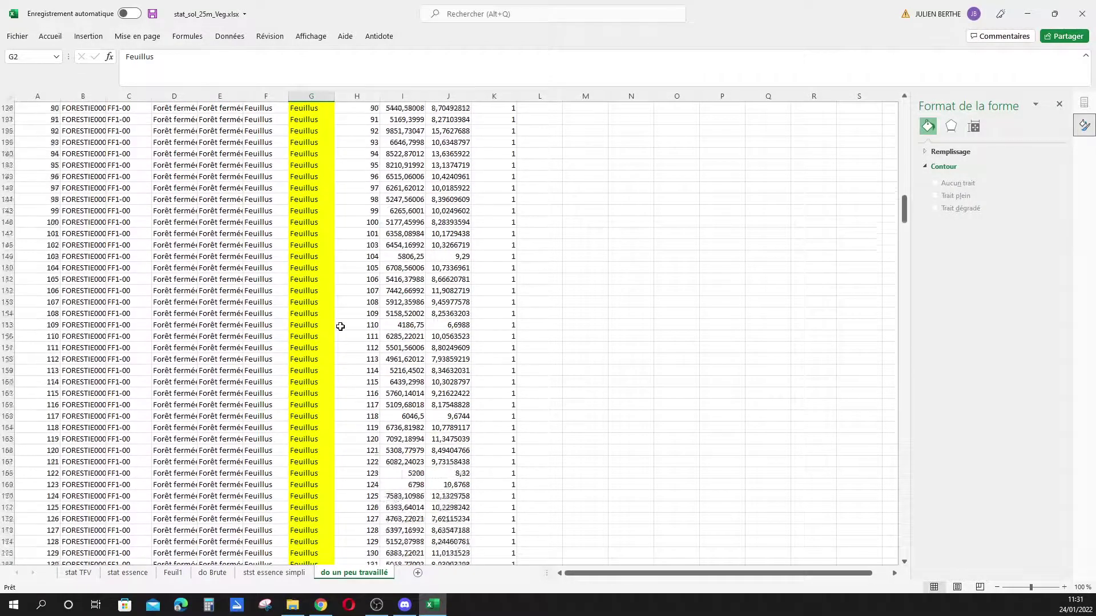
scroll(341, 320, "down", 15)
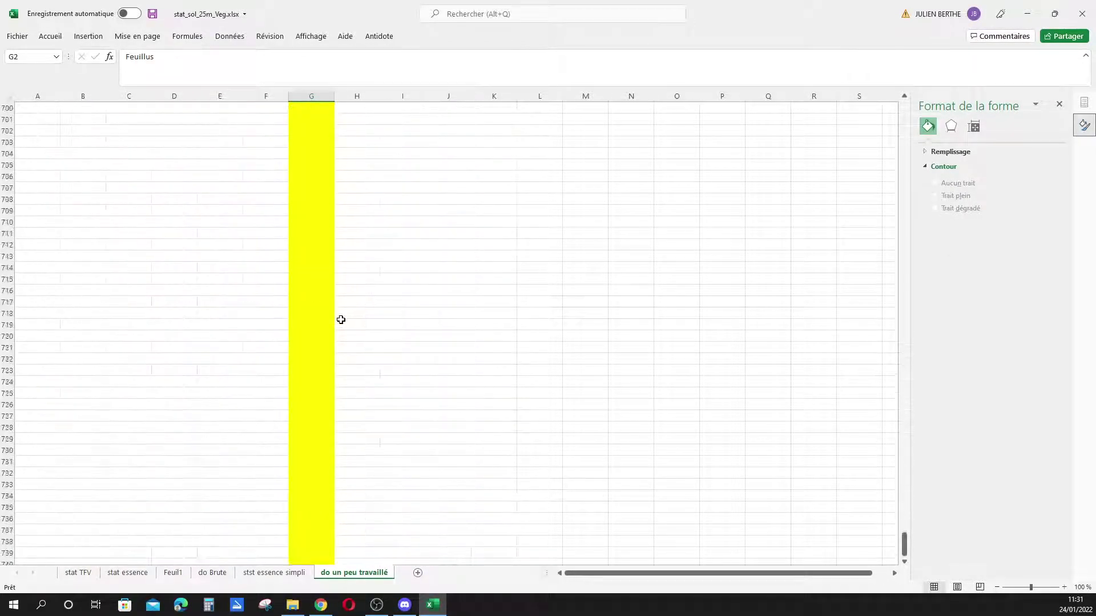
scroll(346, 323, "up", 20)
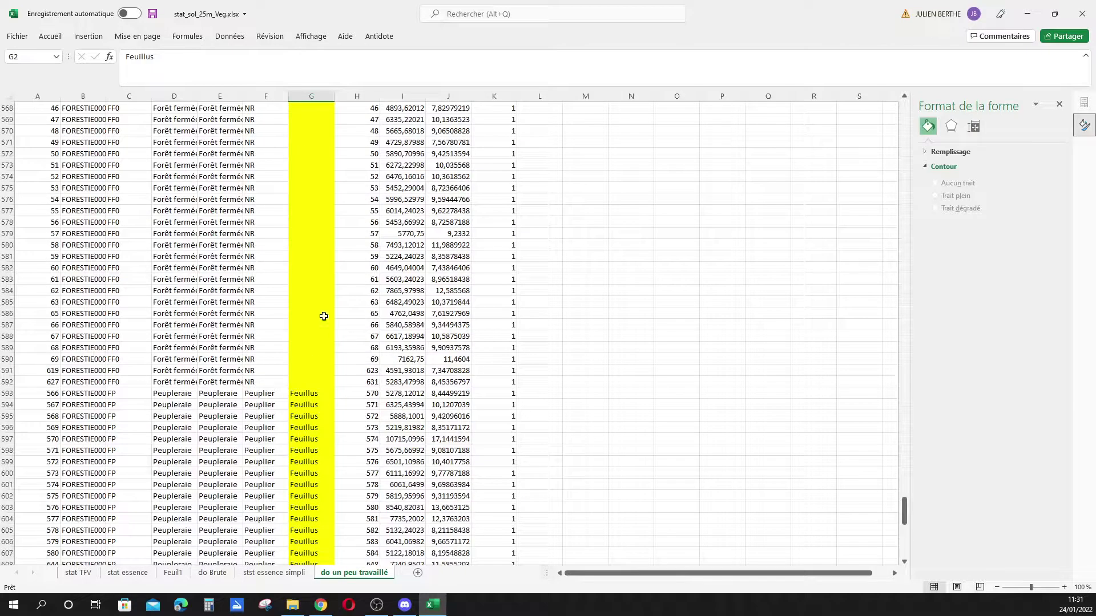
Return to the stat essence sheet and compare the Conifères, Mixte and Feuillus means and error bars with the detailed species charts.
left_click(269, 572)
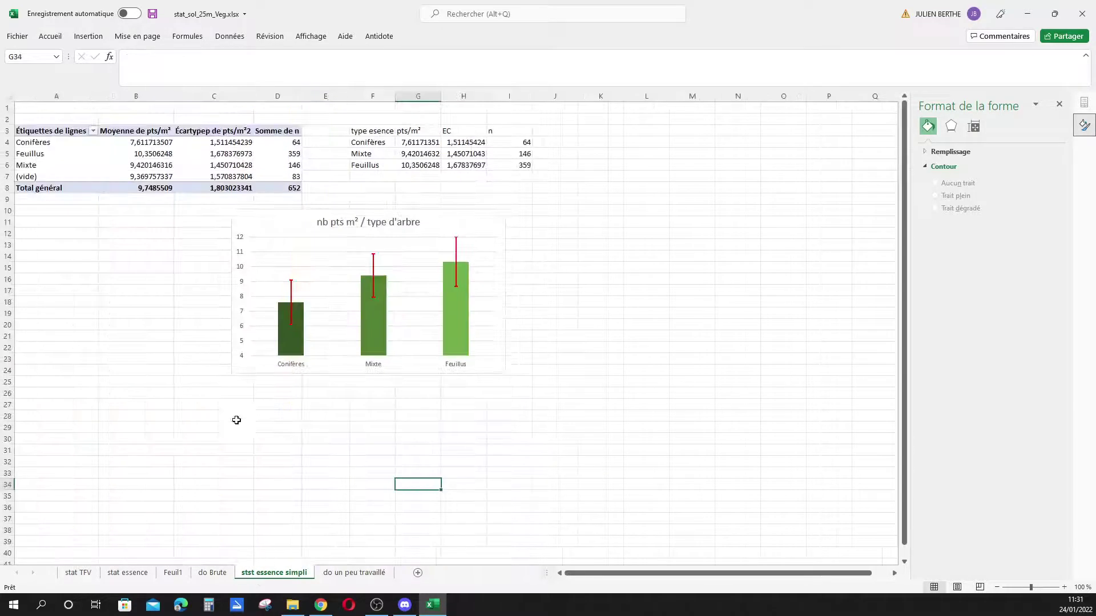
left_click(212, 573)
left_click(169, 573)
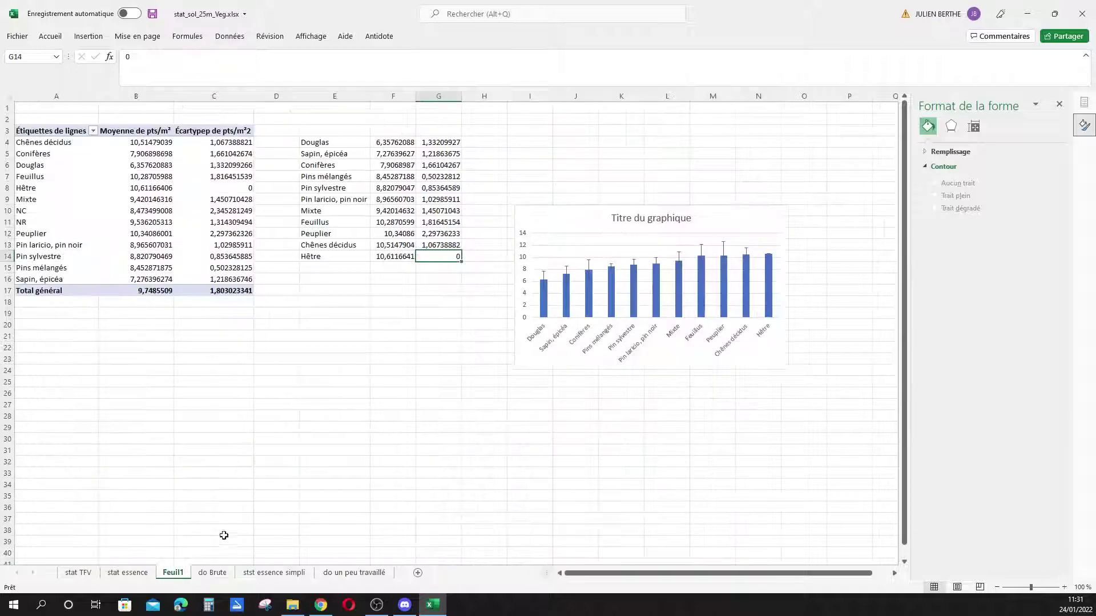
left_click(135, 577)
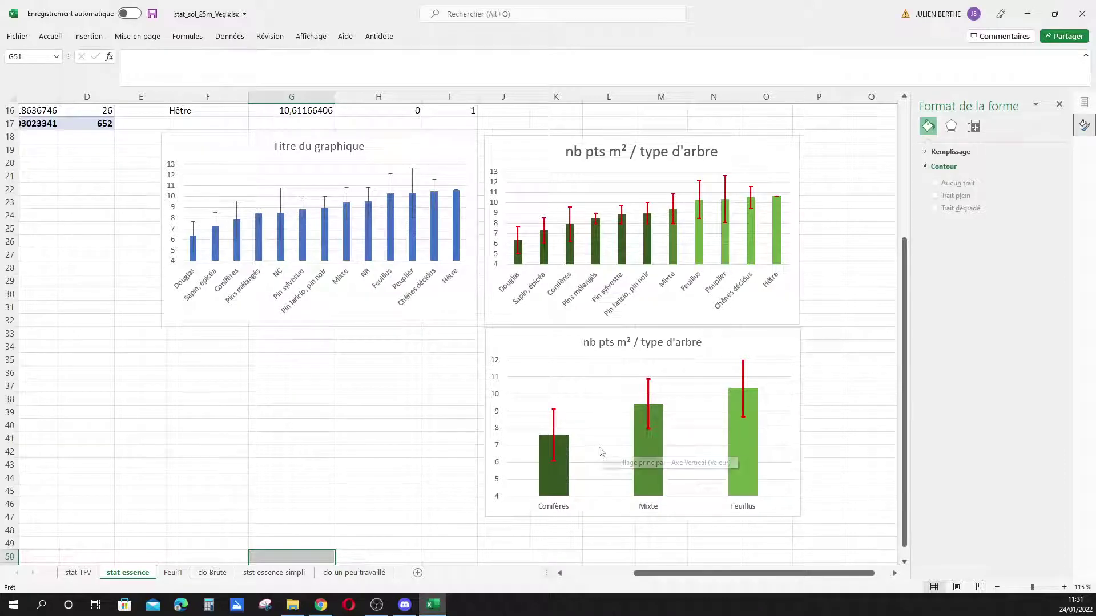
scroll(600, 451, "down", 1)
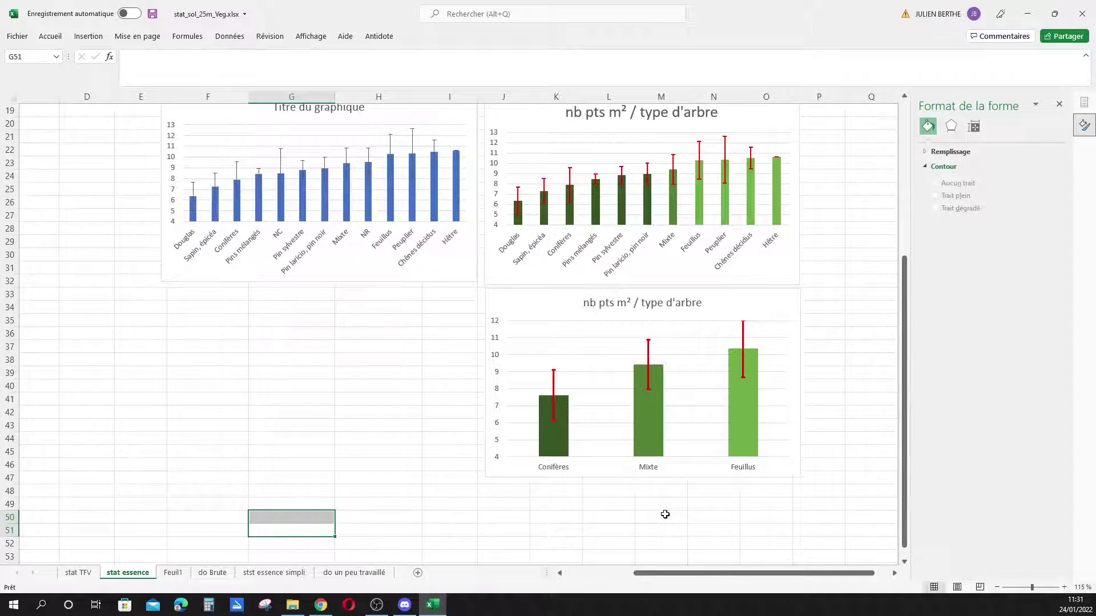
mouse_move(543, 399)
mouse_move(736, 353)
mouse_move(751, 371)
mouse_move(740, 396)
scroll(642, 518, "up", 1)
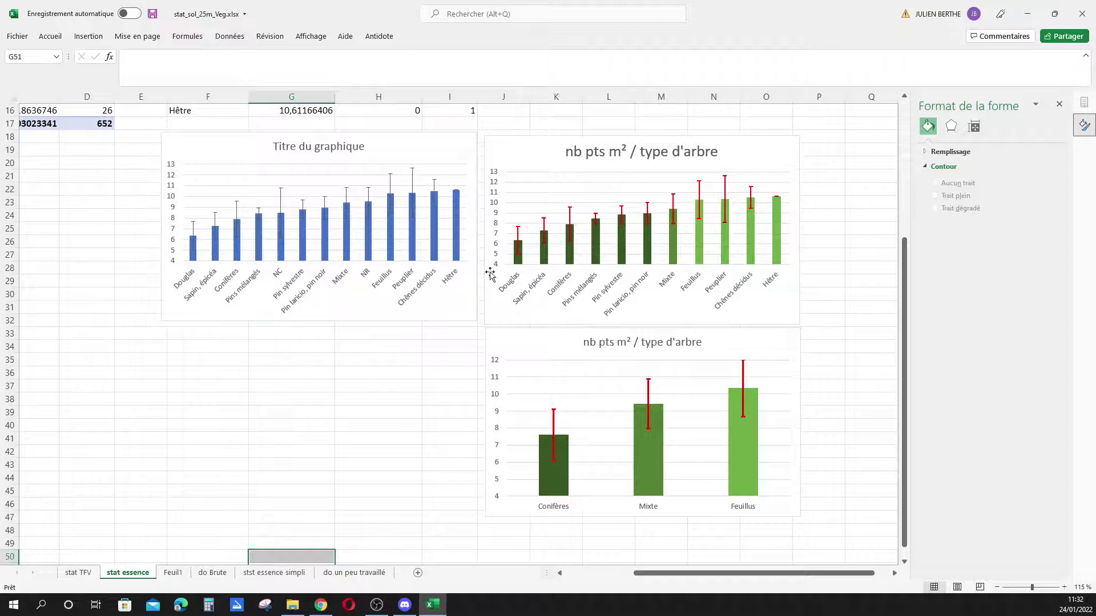
left_click(405, 358)
left_click(450, 337)
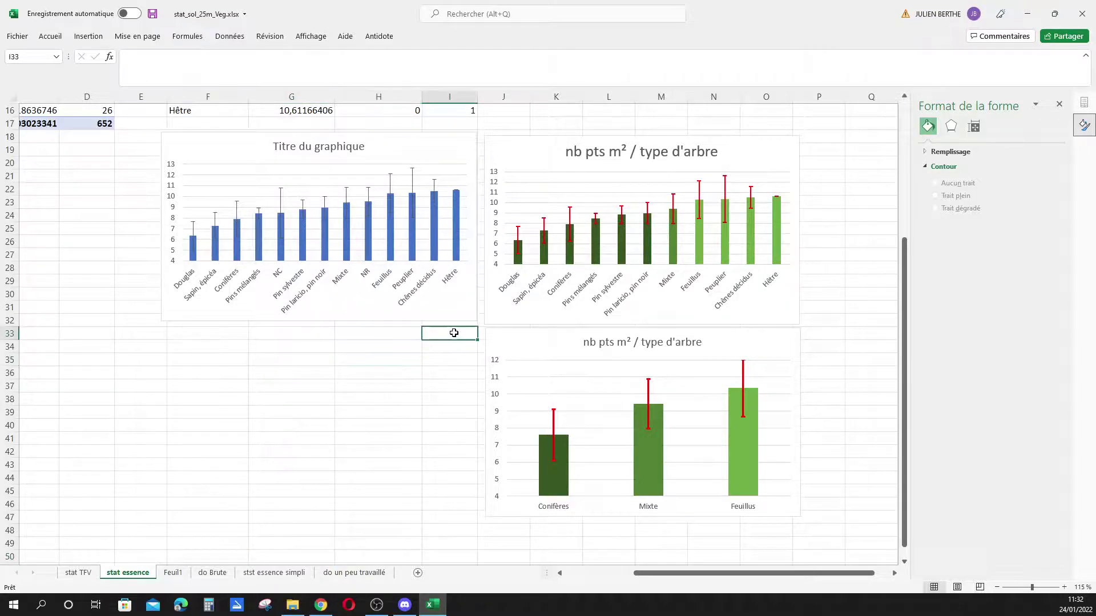